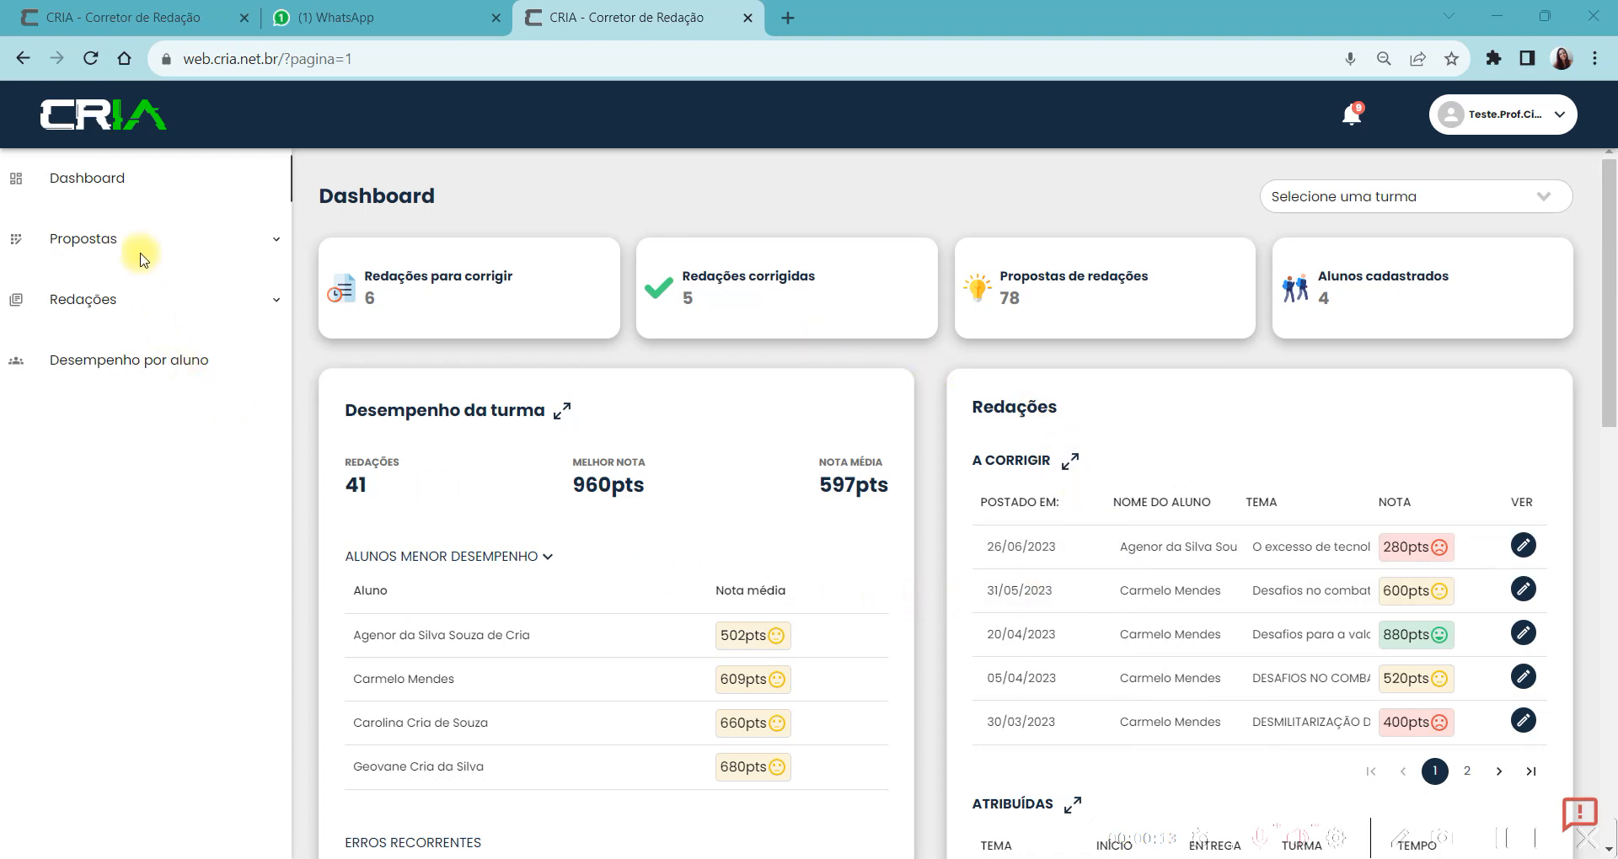
Open the full list of assigned essay proposals (Atribuídas) from the dashboard.
scroll(994, 481, "down", 3)
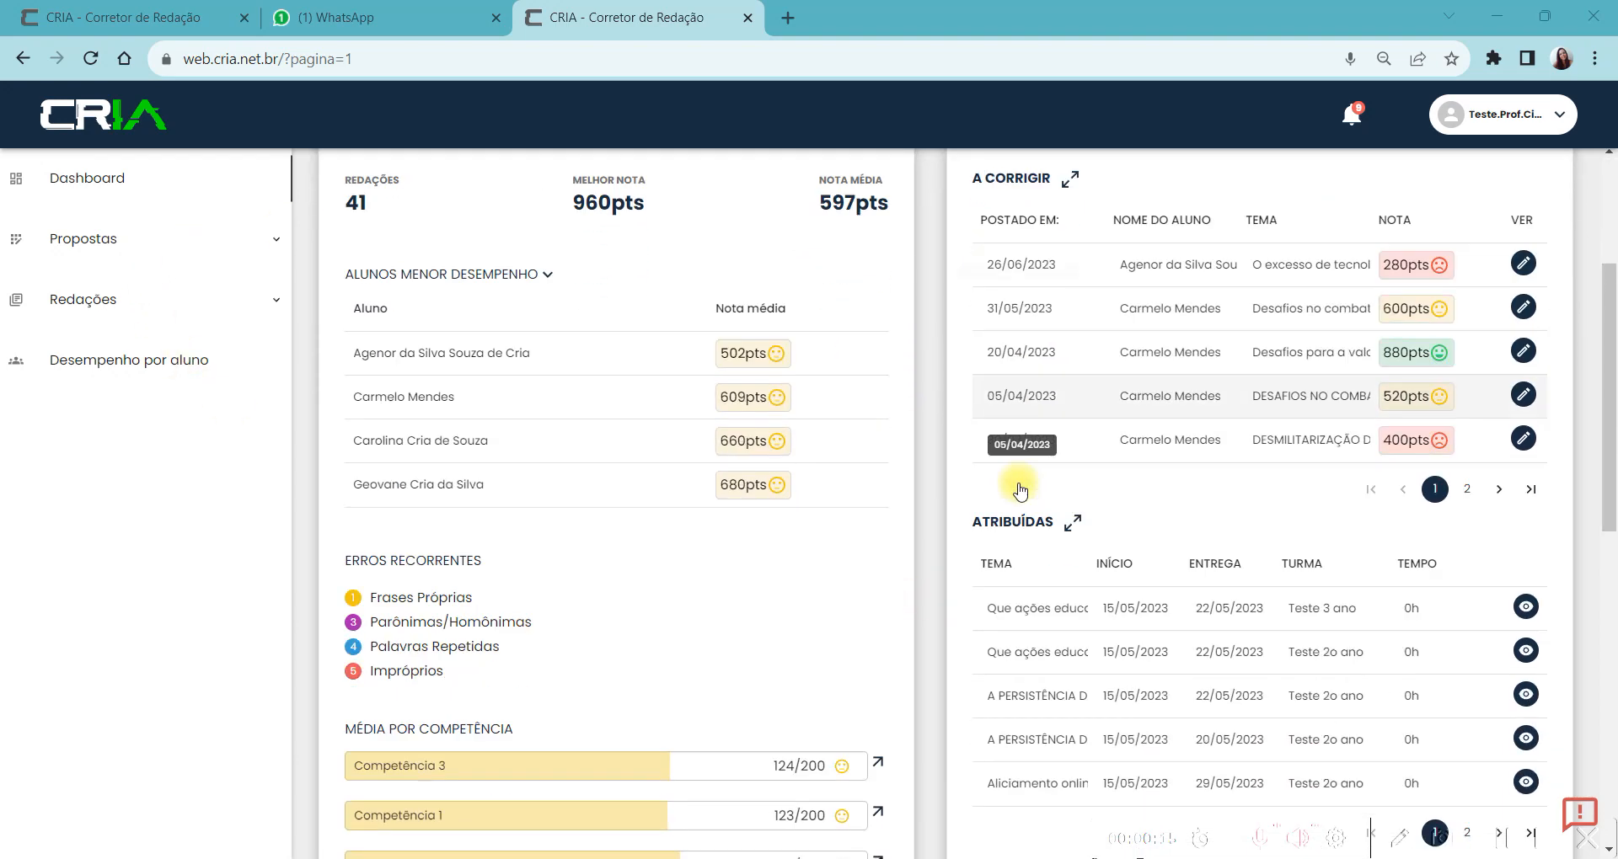
scroll(1019, 490, "down", 2)
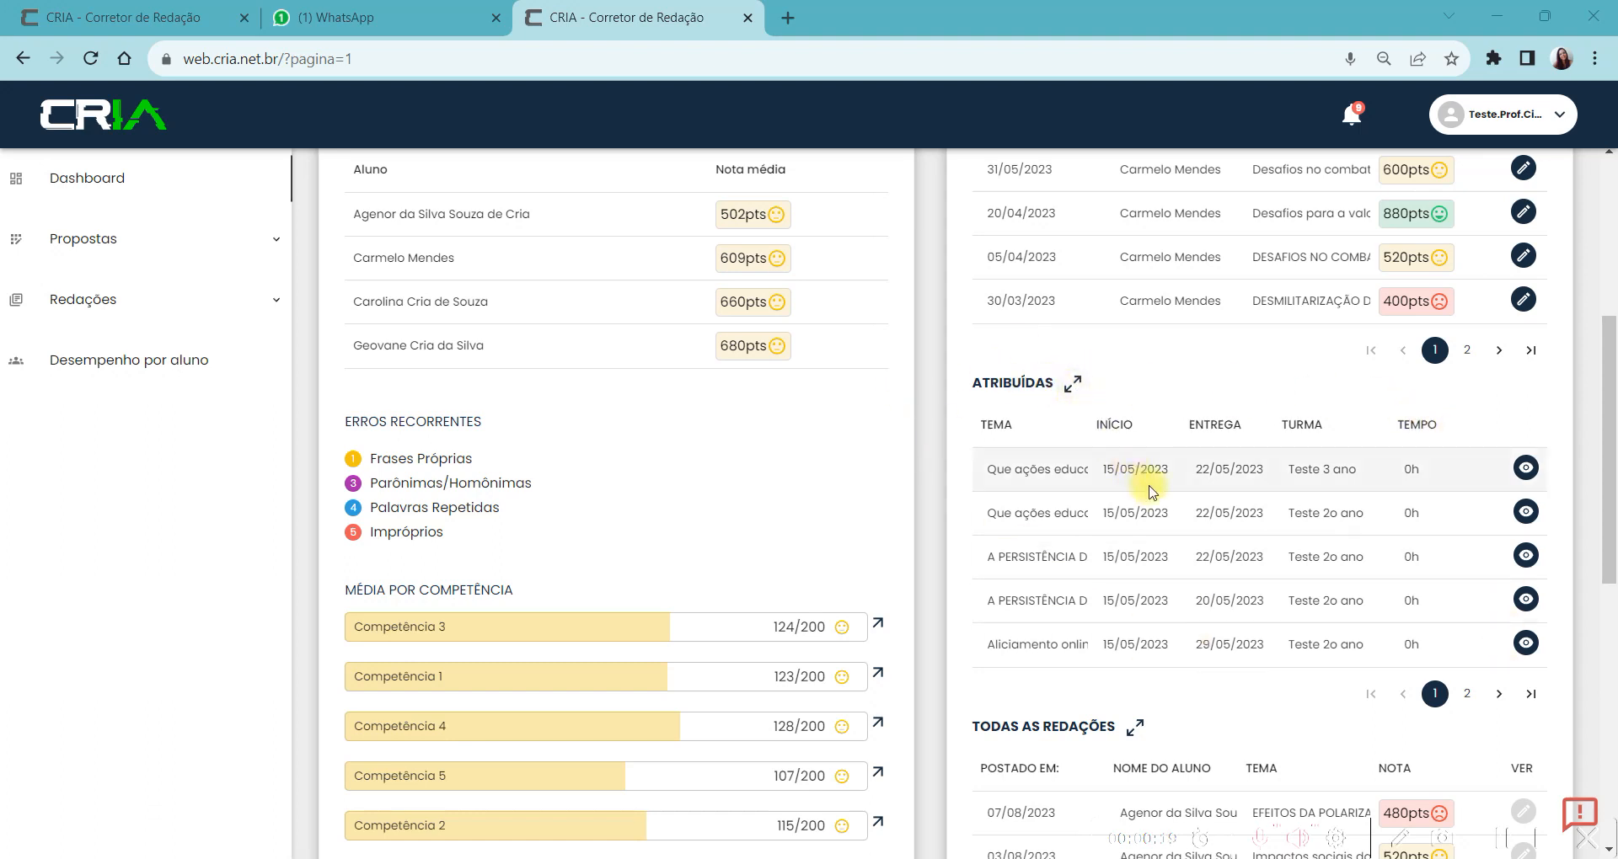
left_click(1071, 385)
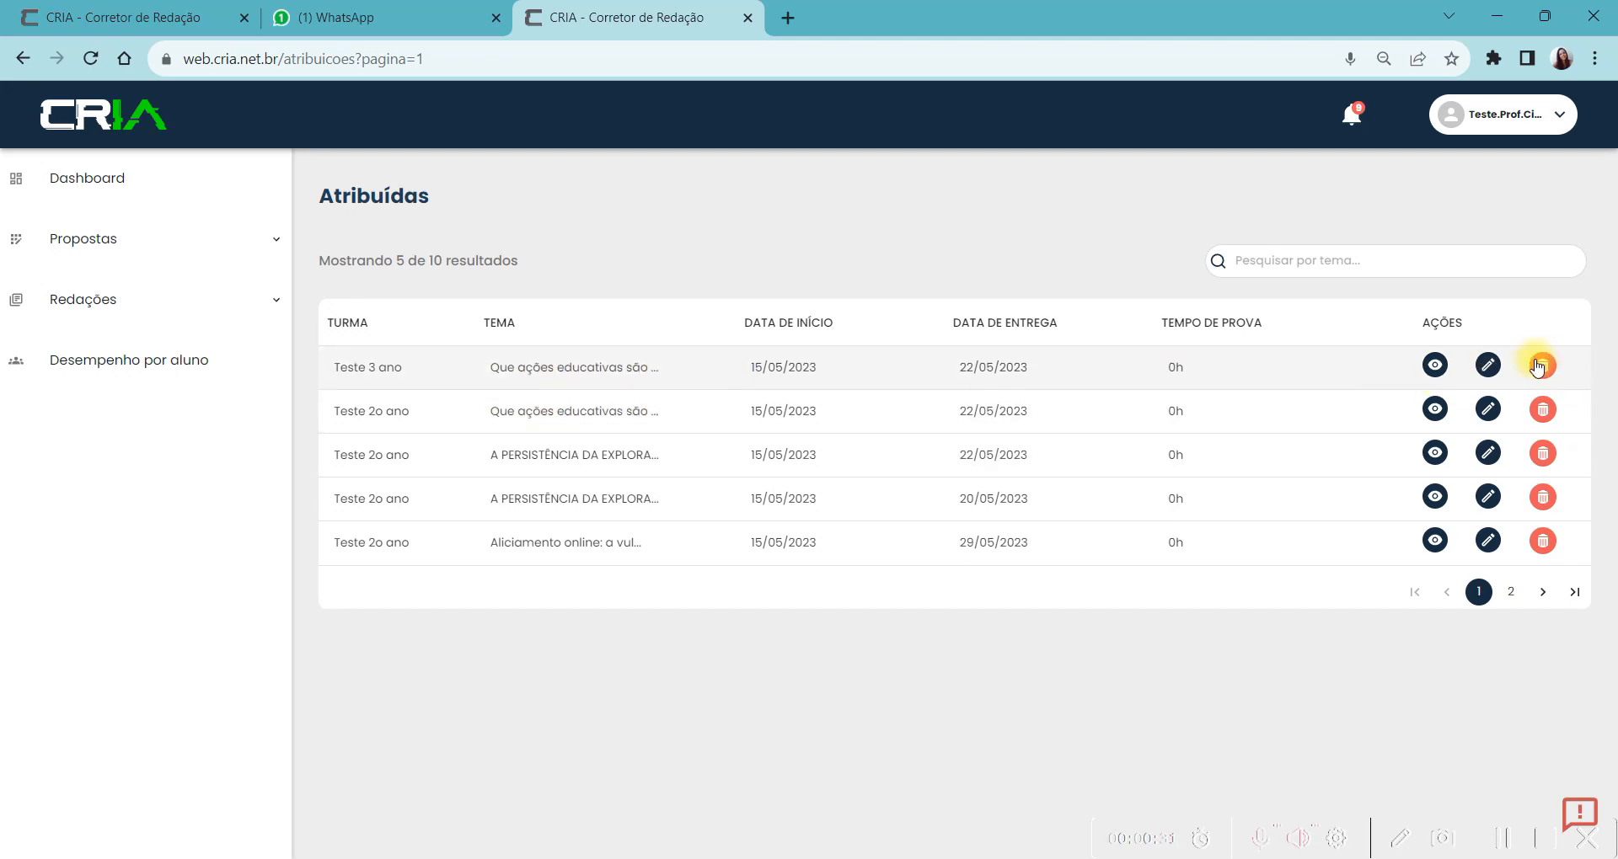
View the details of the Teste 3 ano assignment, check the student's submission status, and return to the list of assignments.
left_click(1436, 366)
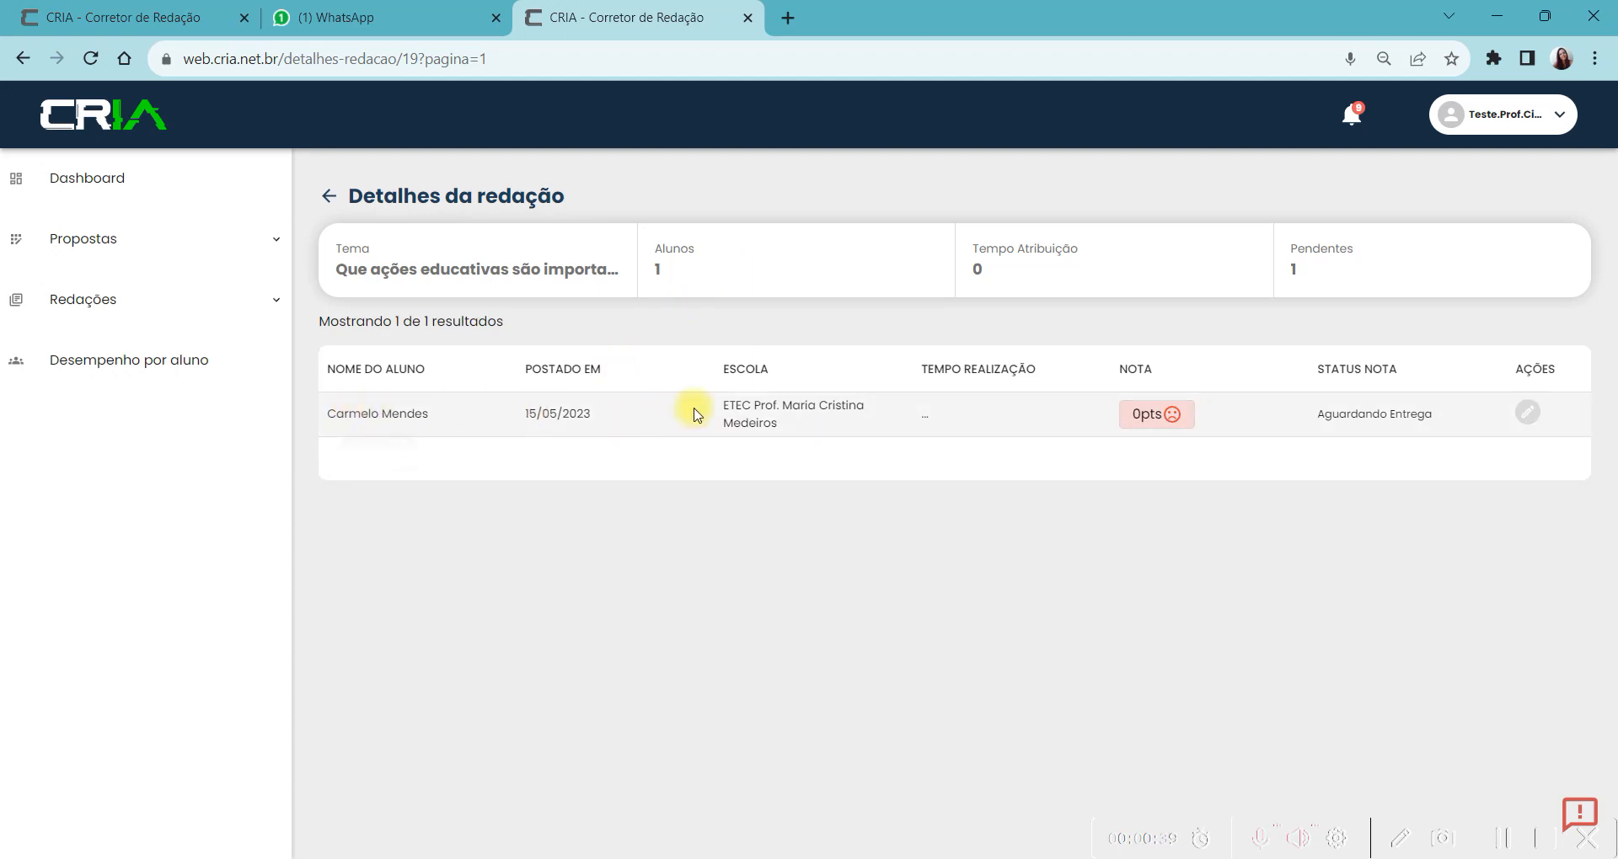
left_click_drag(329, 410, 440, 411)
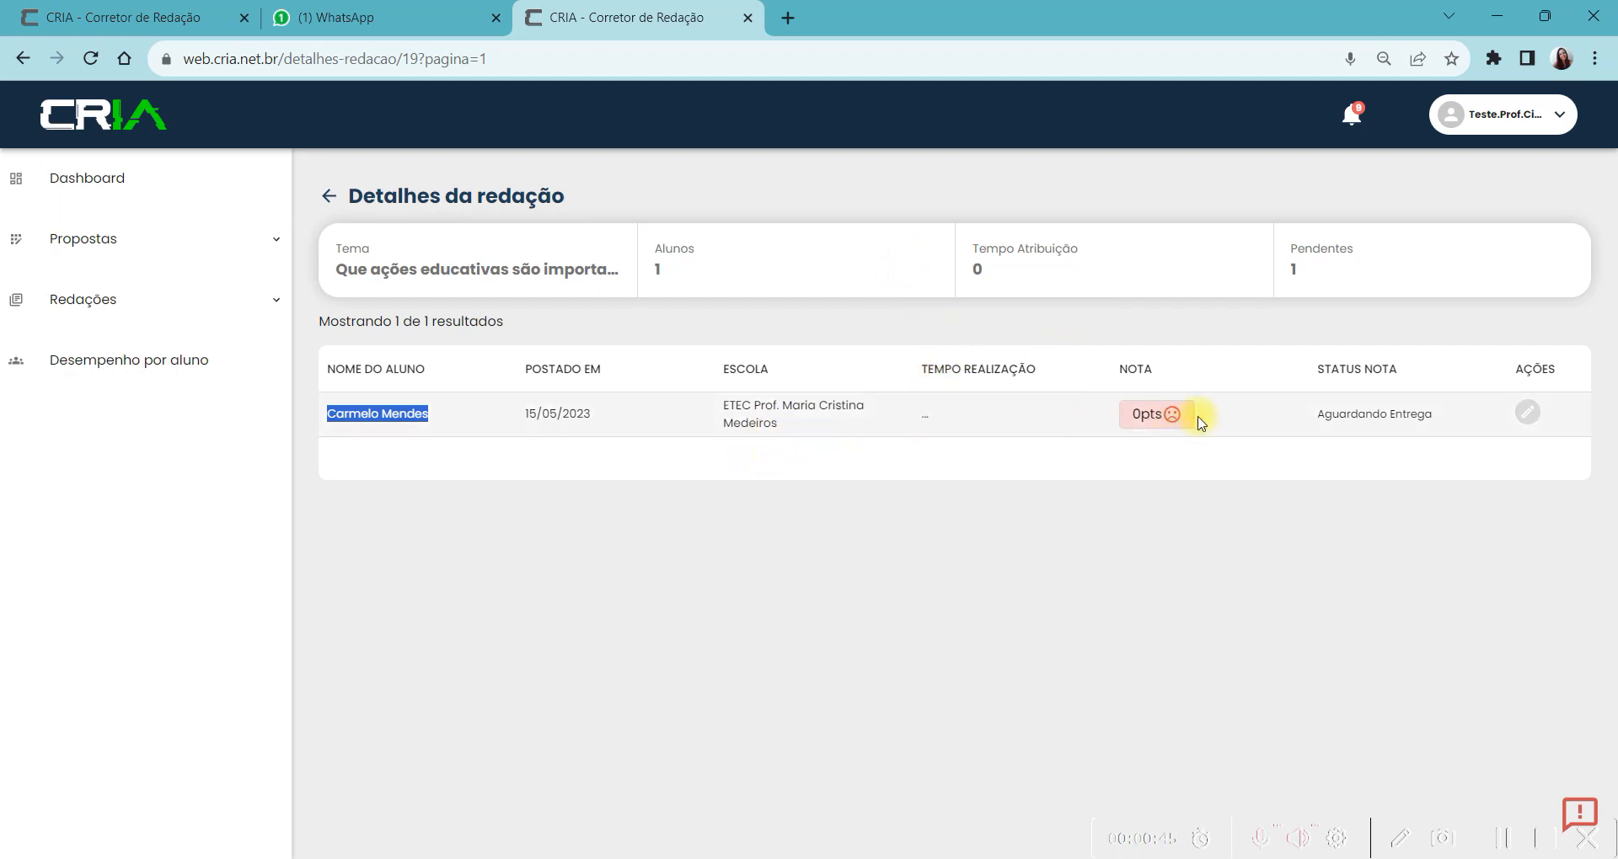
left_click_drag(1429, 416, 1240, 472)
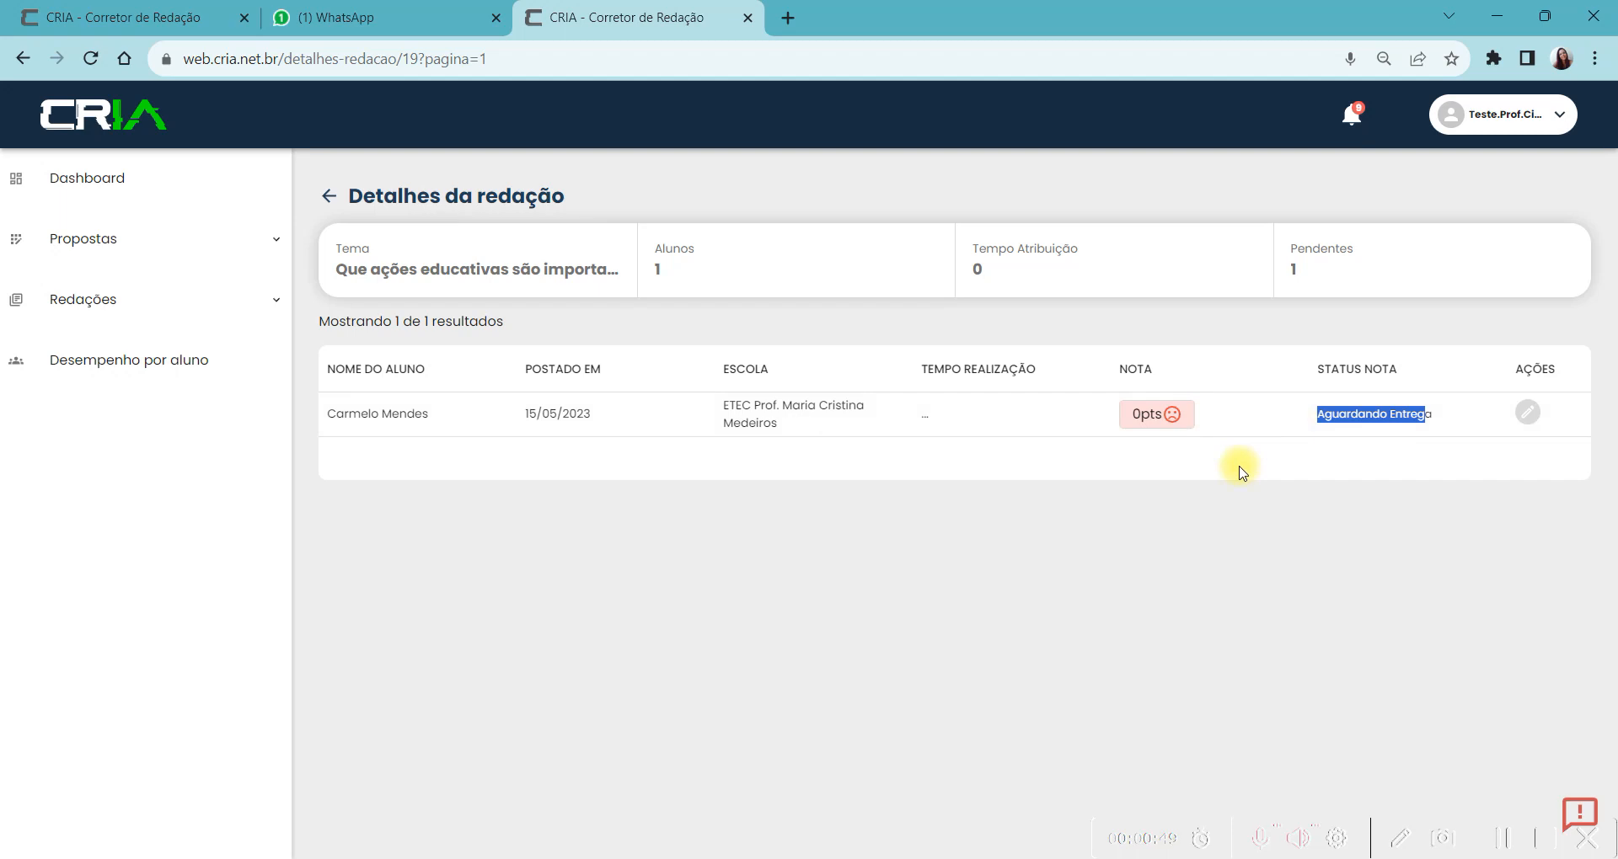
left_click(1239, 469)
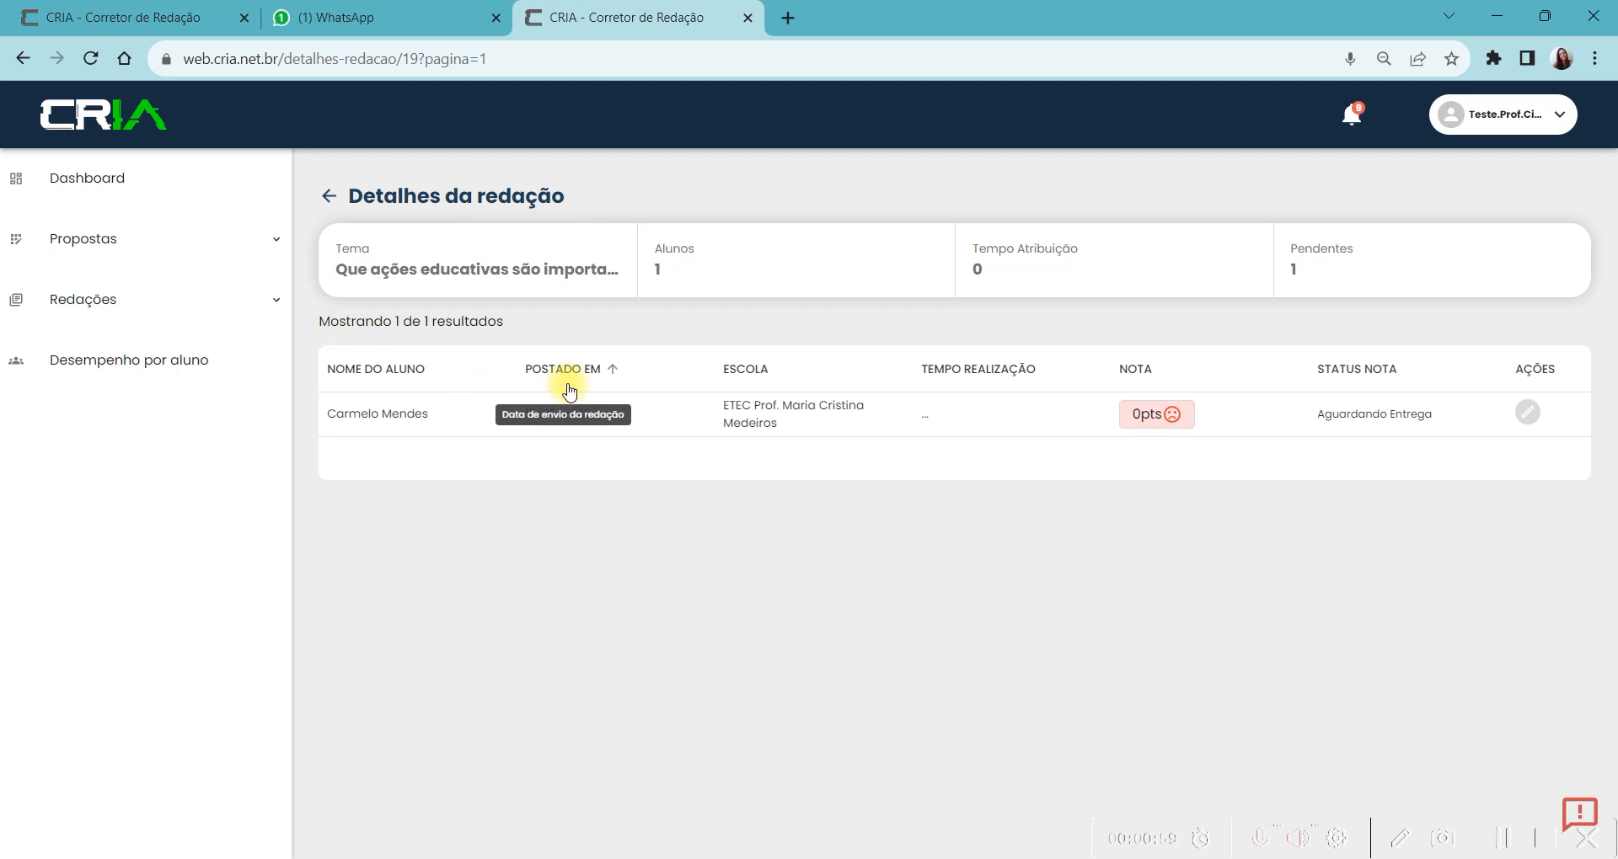
left_click(328, 195)
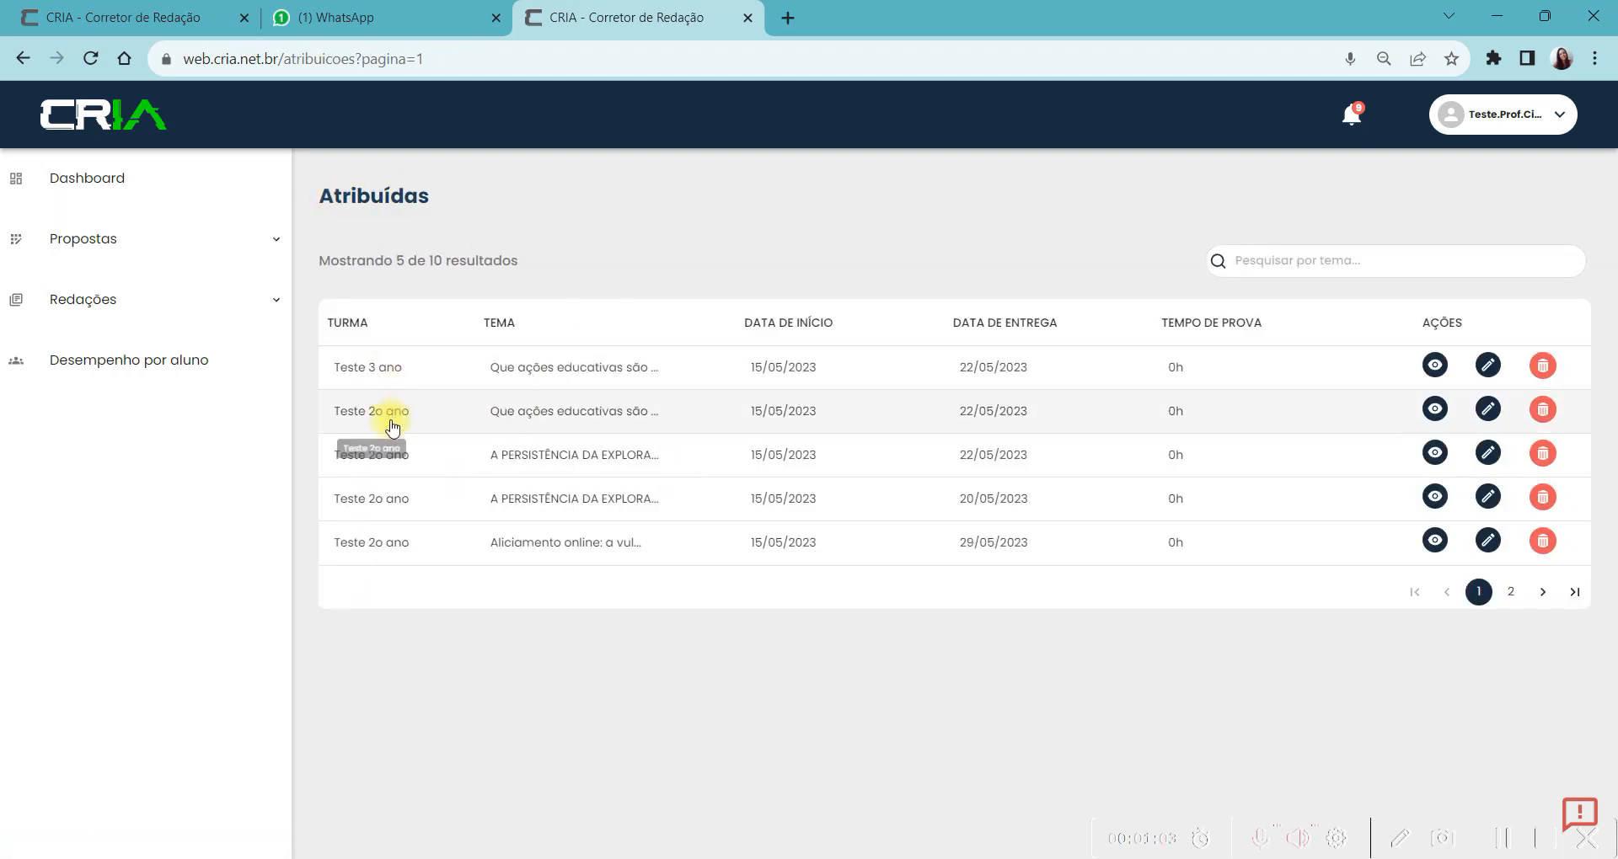
Go to the essay proposals list and select the public proposal "Impactos sociais da Intel...".
left_click(145, 245)
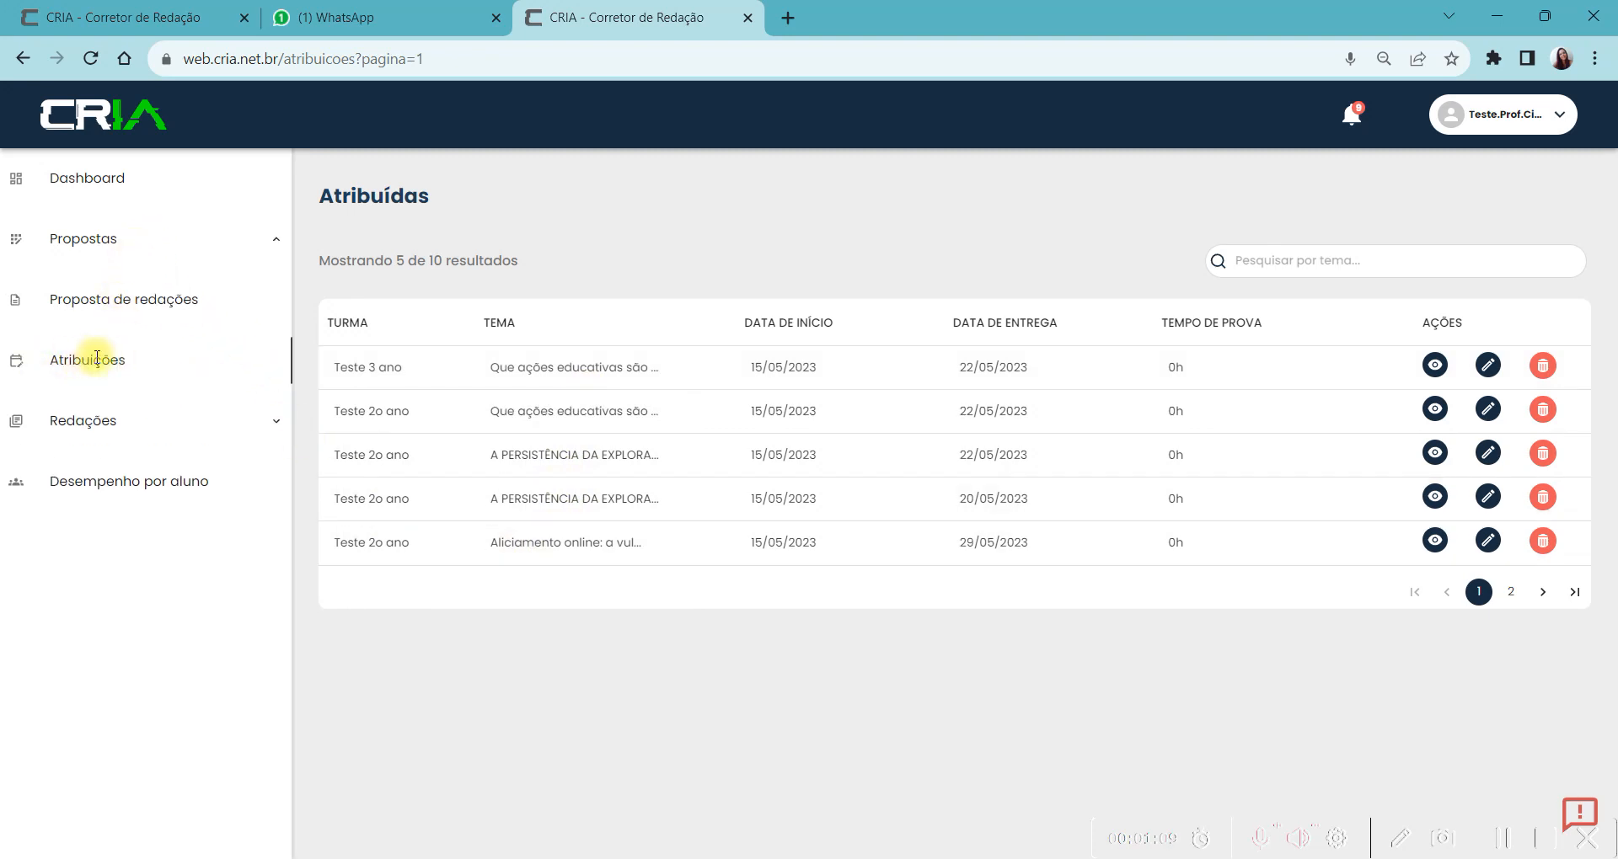
left_click(124, 303)
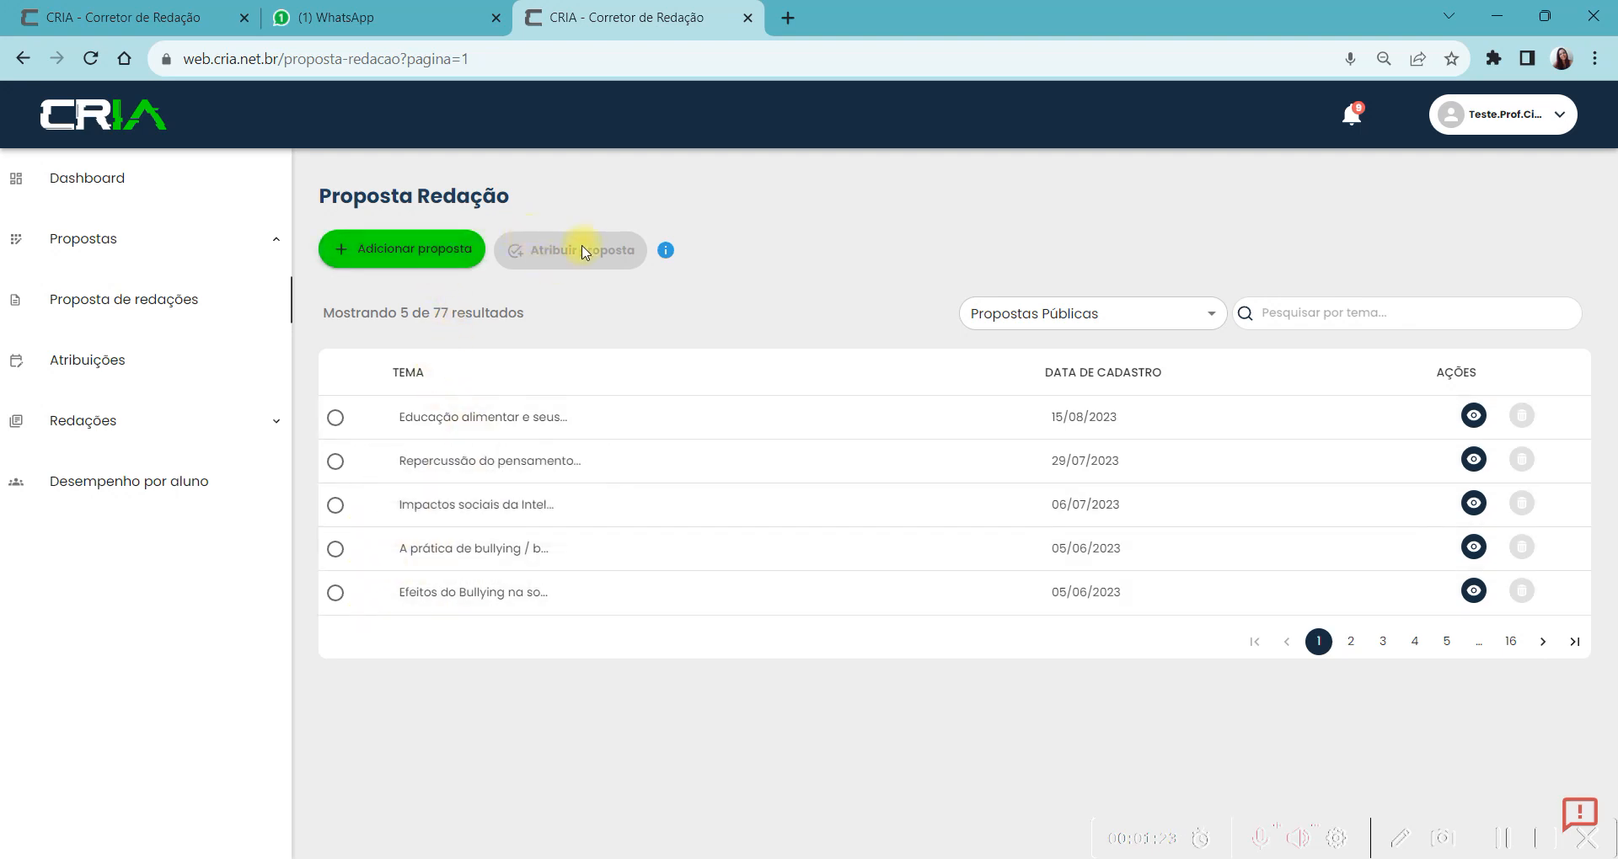
left_click(335, 506)
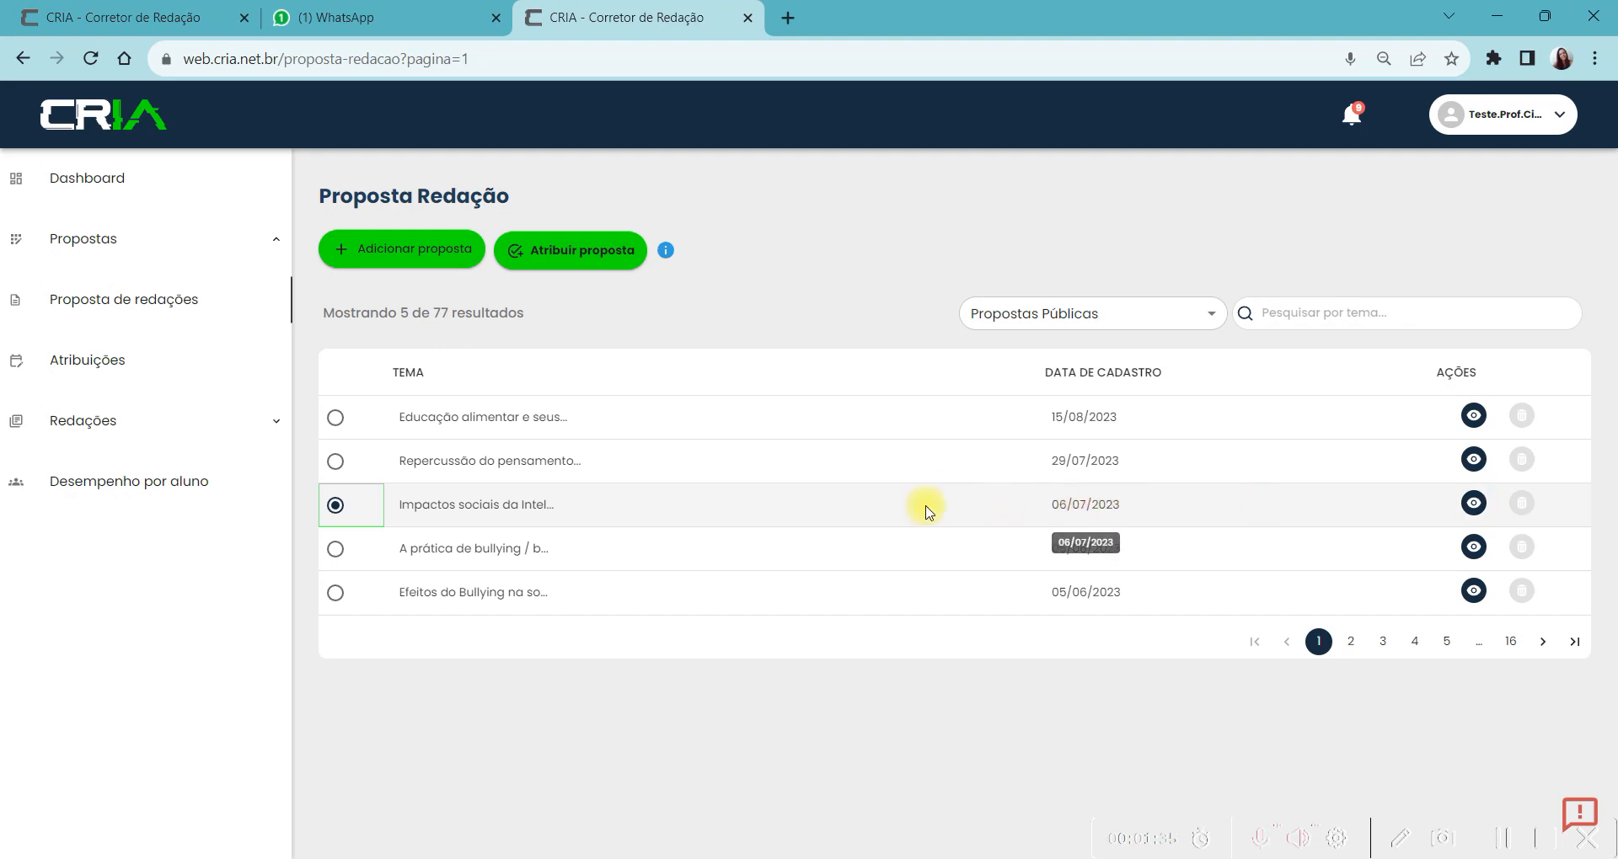
Start assigning the selected proposal, with start date 16/08/2023 and due date 23/08/2023.
left_click(579, 261)
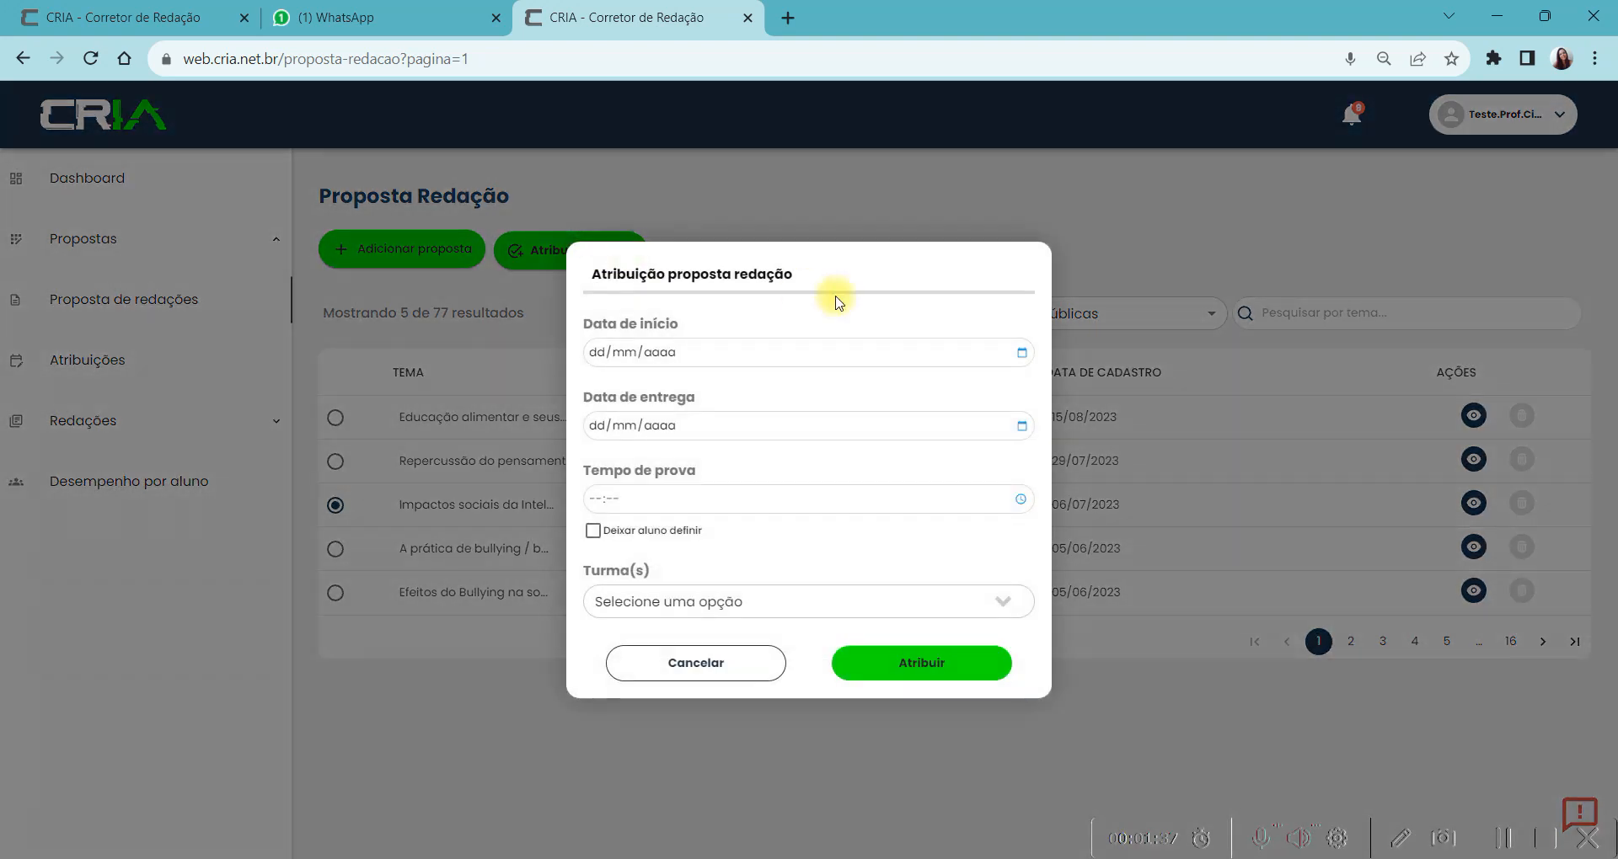
left_click(1018, 354)
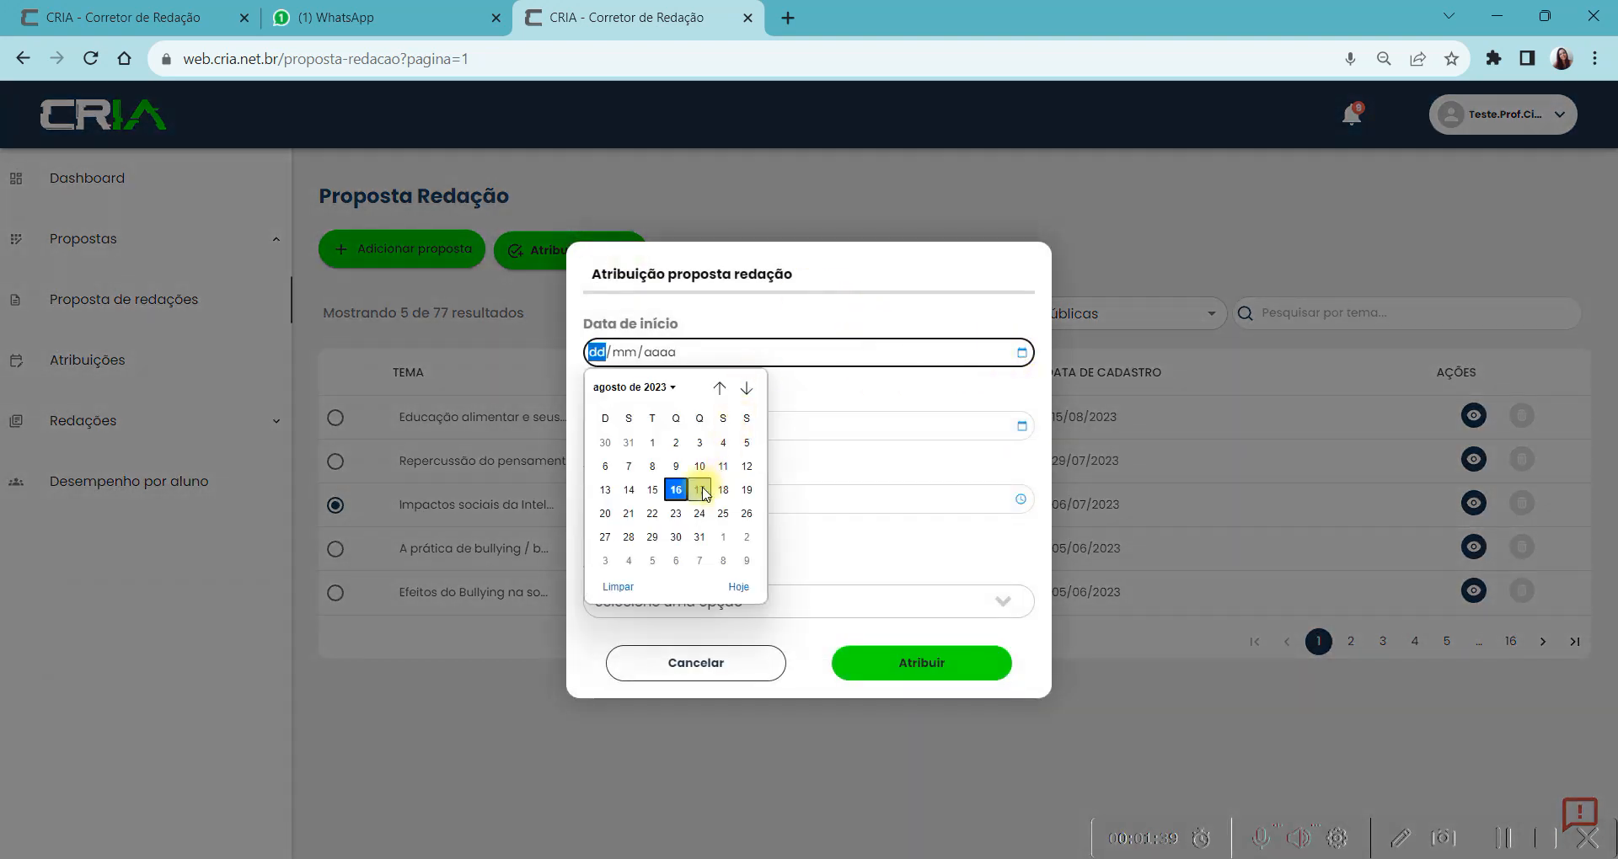
left_click(676, 490)
left_click(1021, 425)
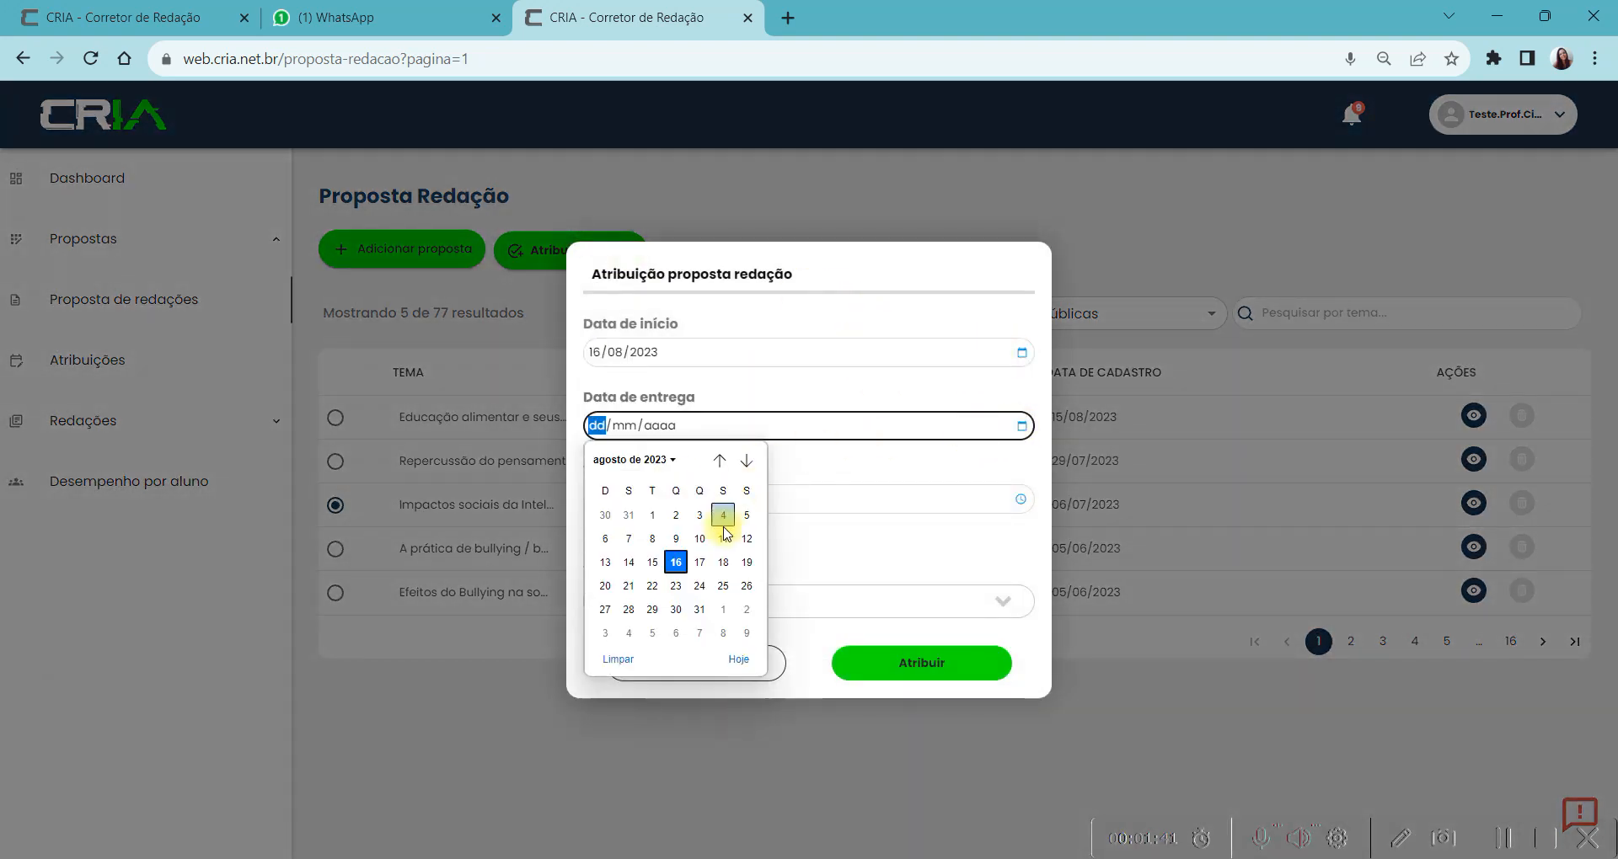
left_click(676, 585)
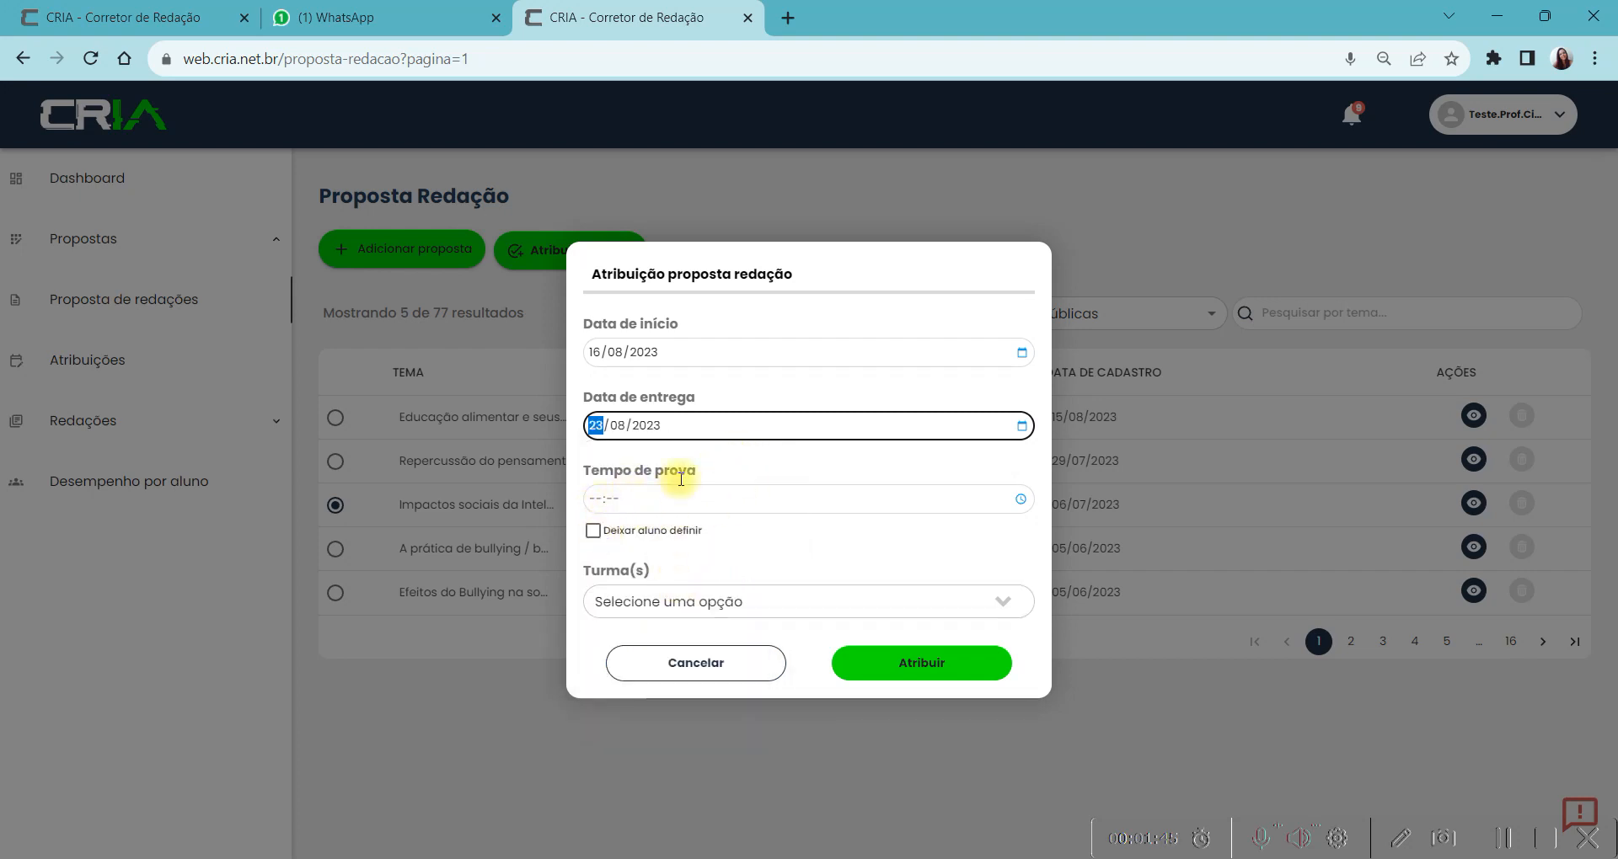
Assign the proposal to the classes Teste 3 ano and Teste 2o ano, letting students define the exam time.
left_click(1022, 311)
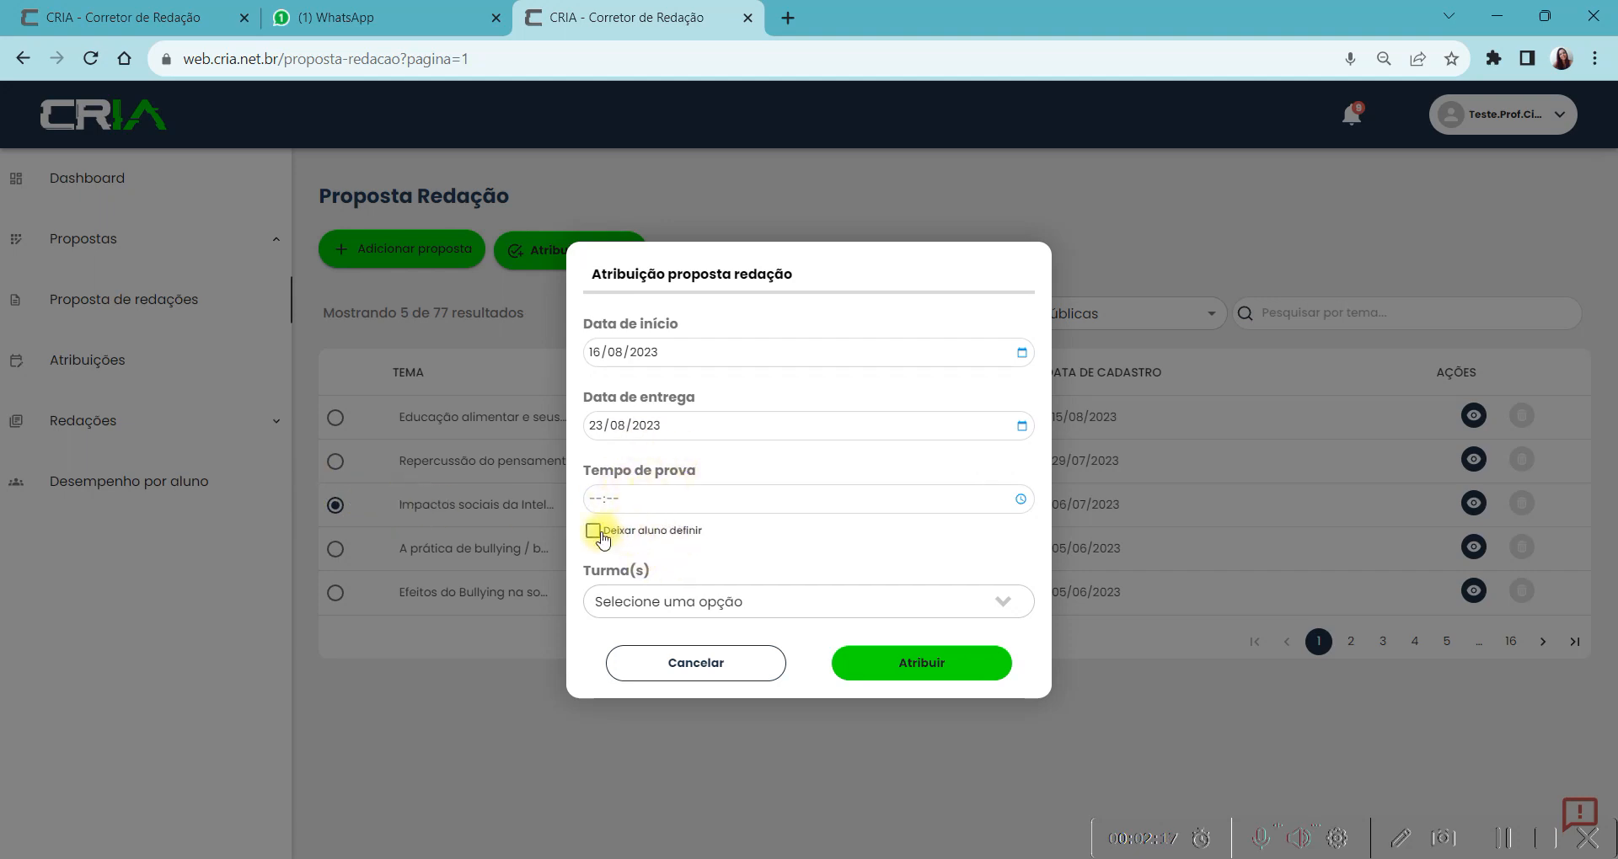
left_click(1003, 602)
left_click(643, 679)
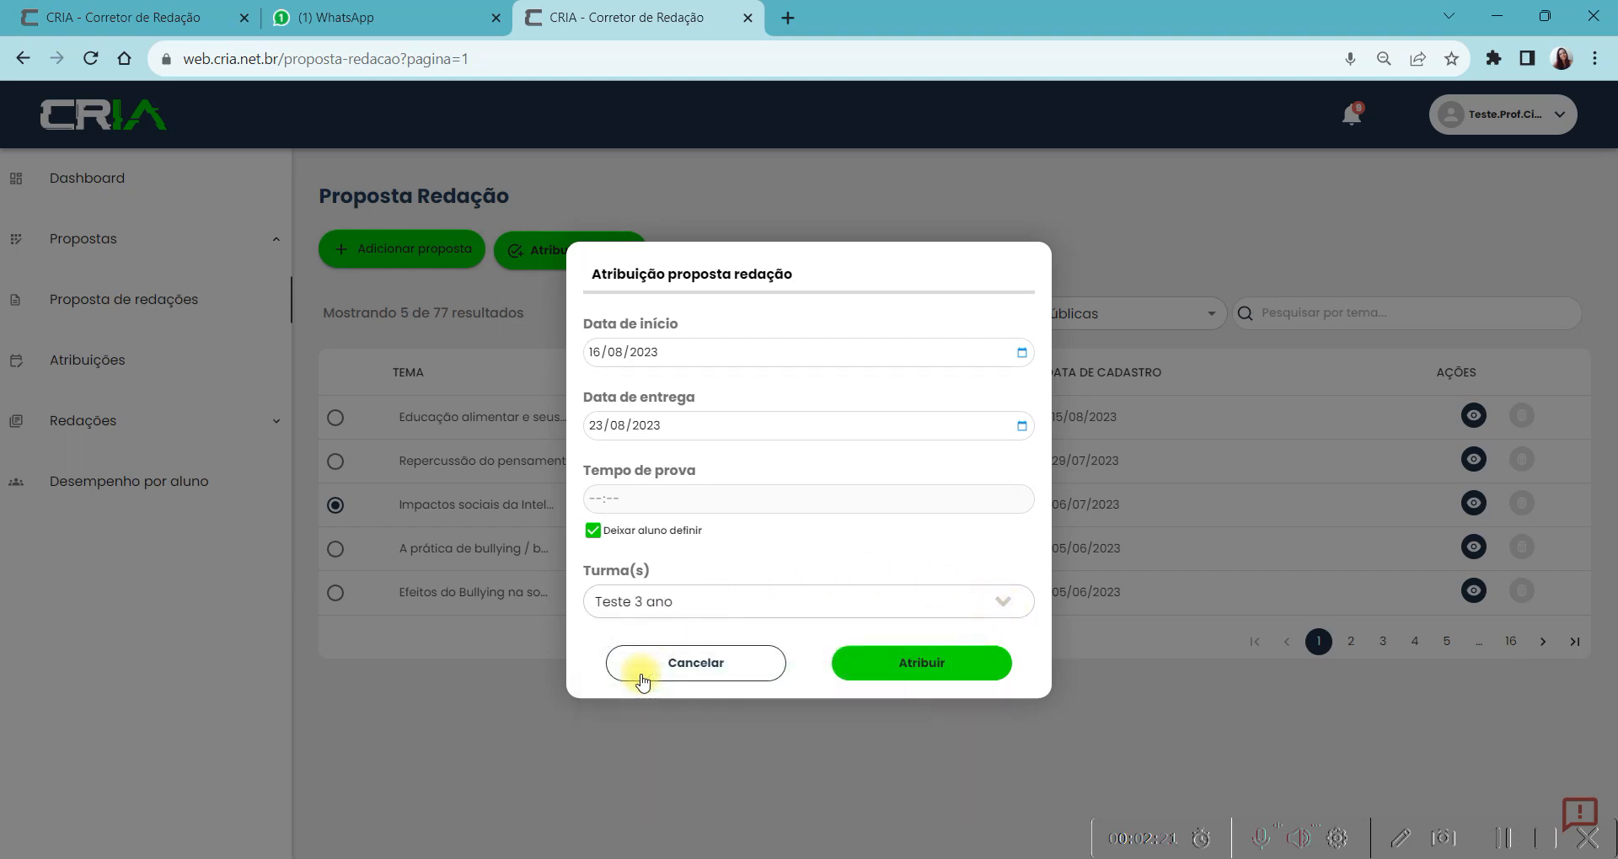
left_click(833, 604)
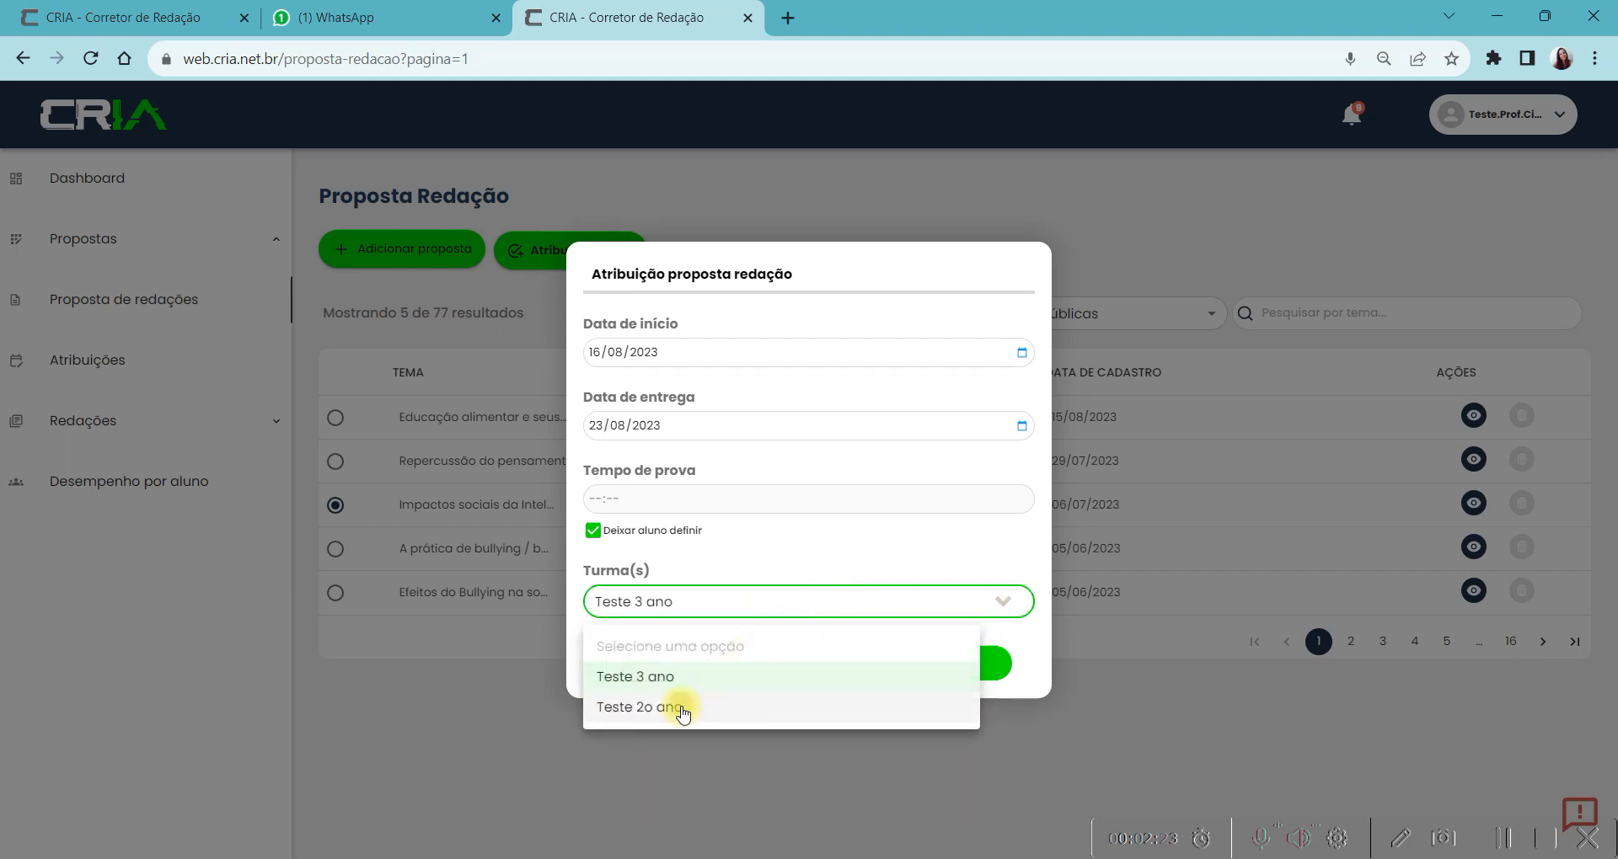
left_click(679, 707)
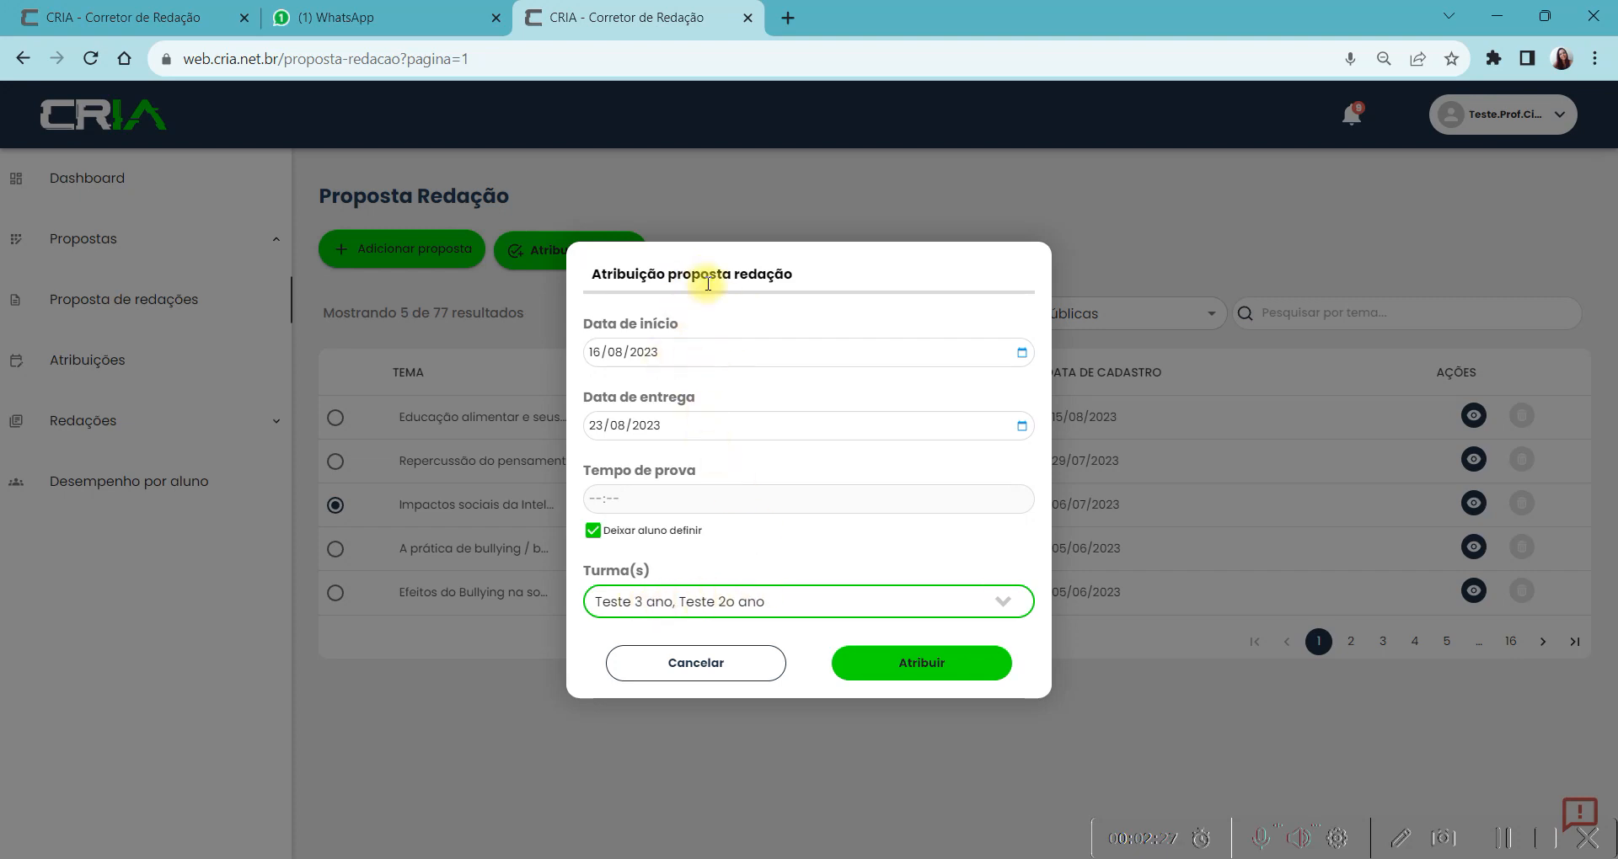
left_click(919, 667)
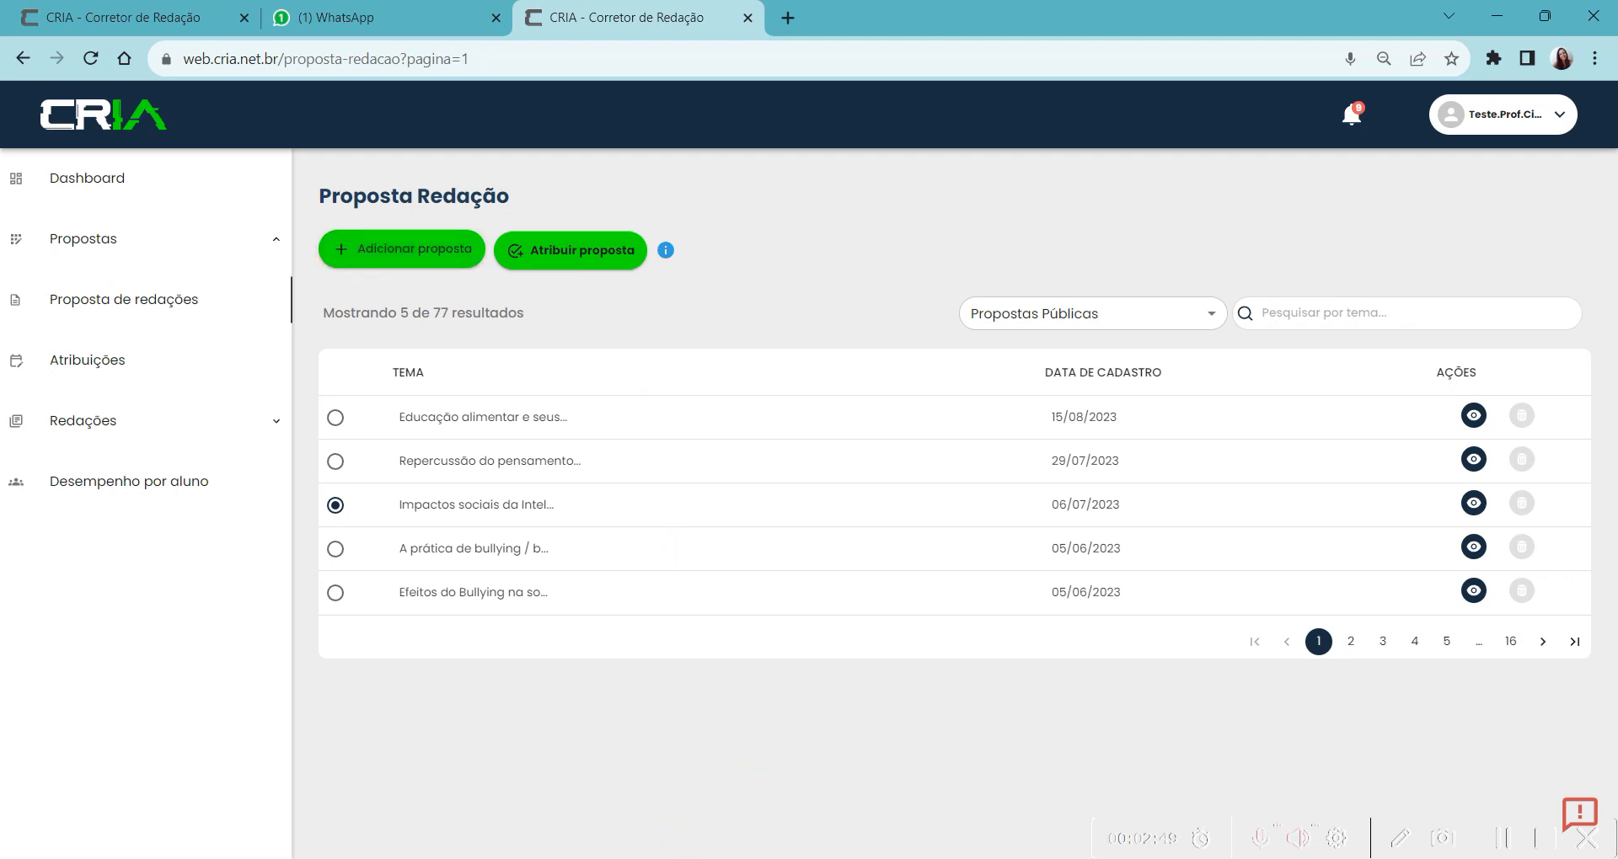
Switch to the motivadores folder in File Explorer and open the Word document "Defesa da democracia no Brasil".
mouse_move(677, 856)
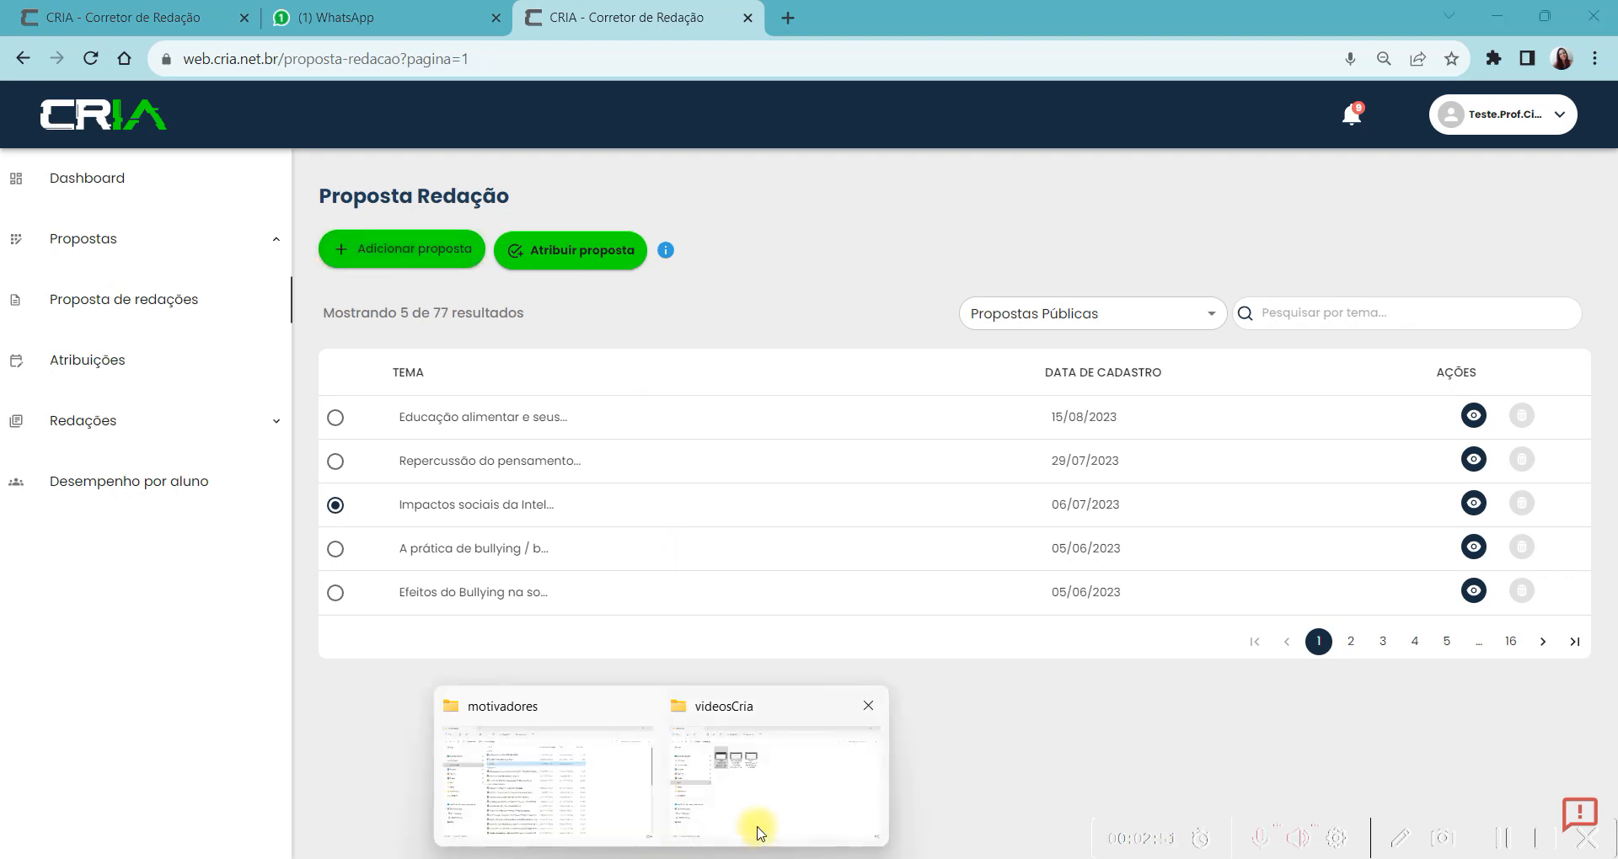
left_click(586, 809)
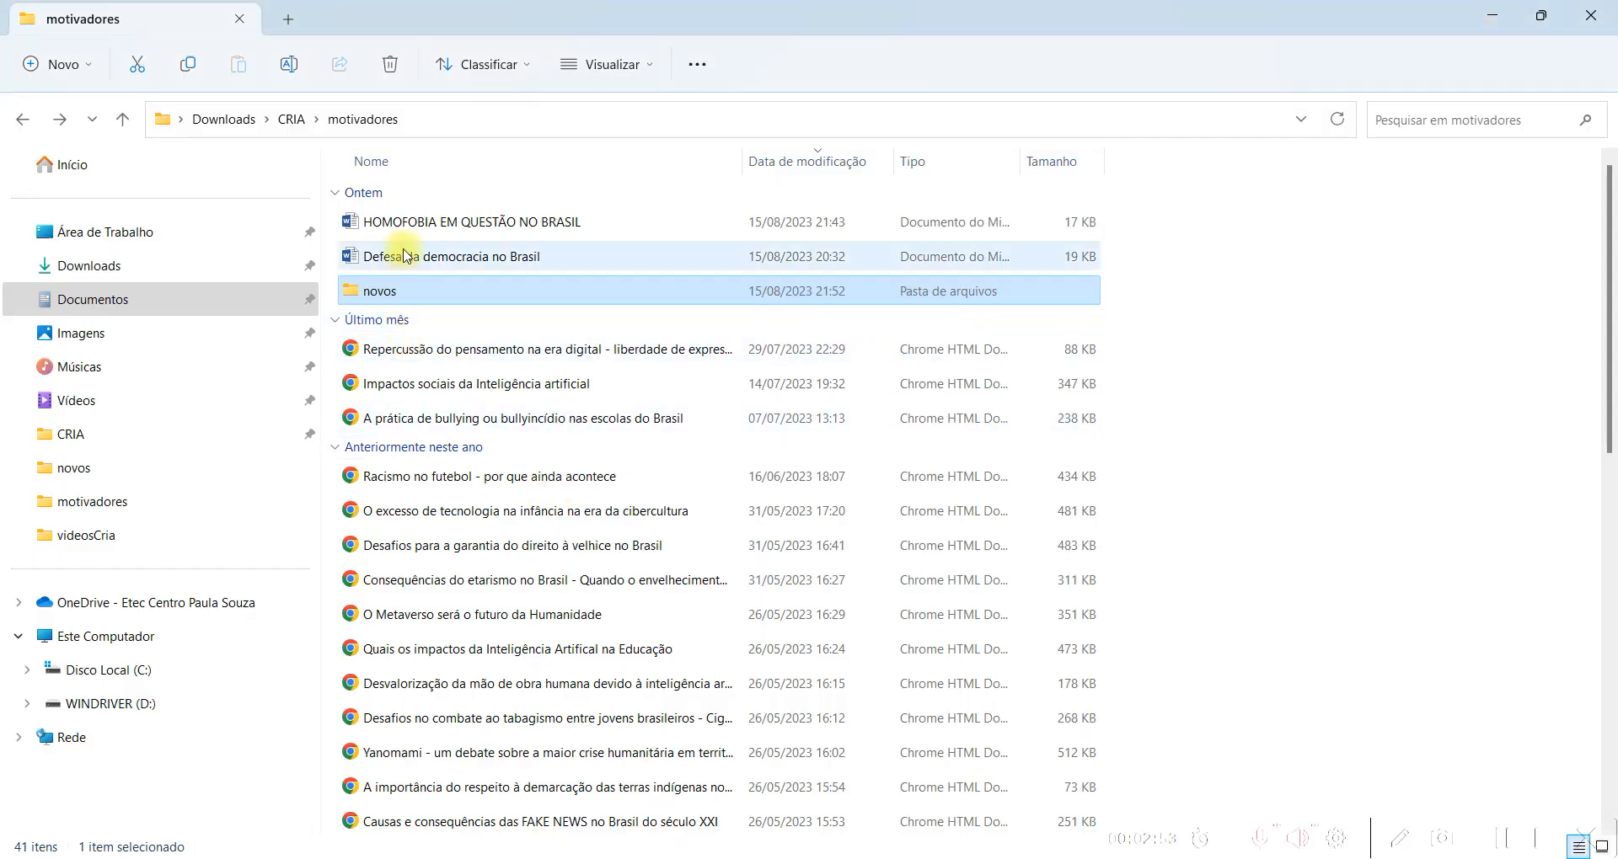
left_click(431, 256)
left_click(431, 221)
left_click(431, 256)
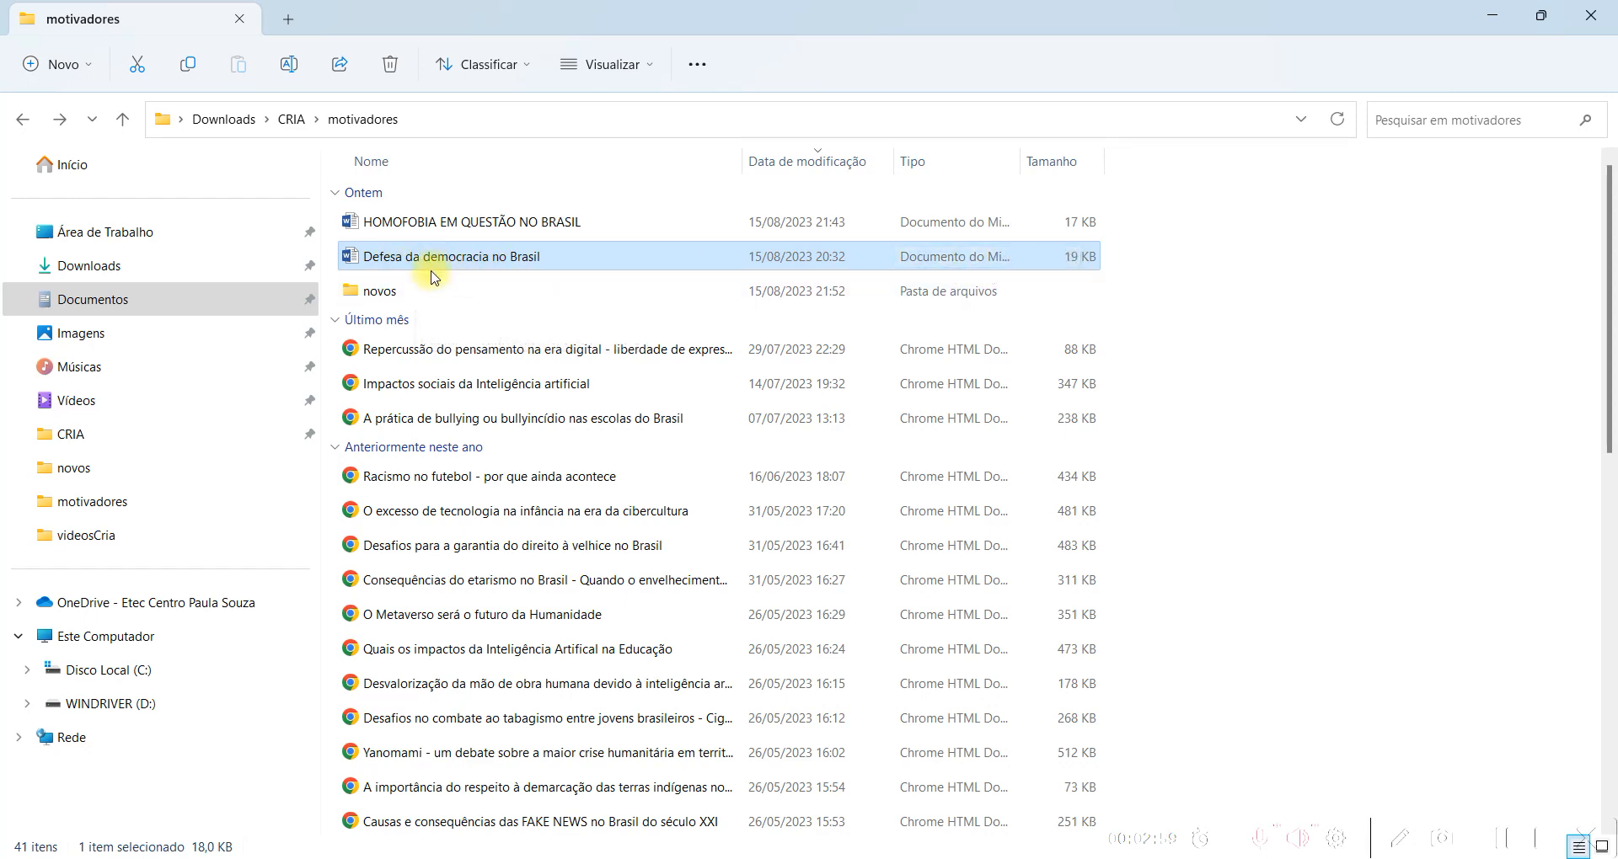
double_click(349, 259)
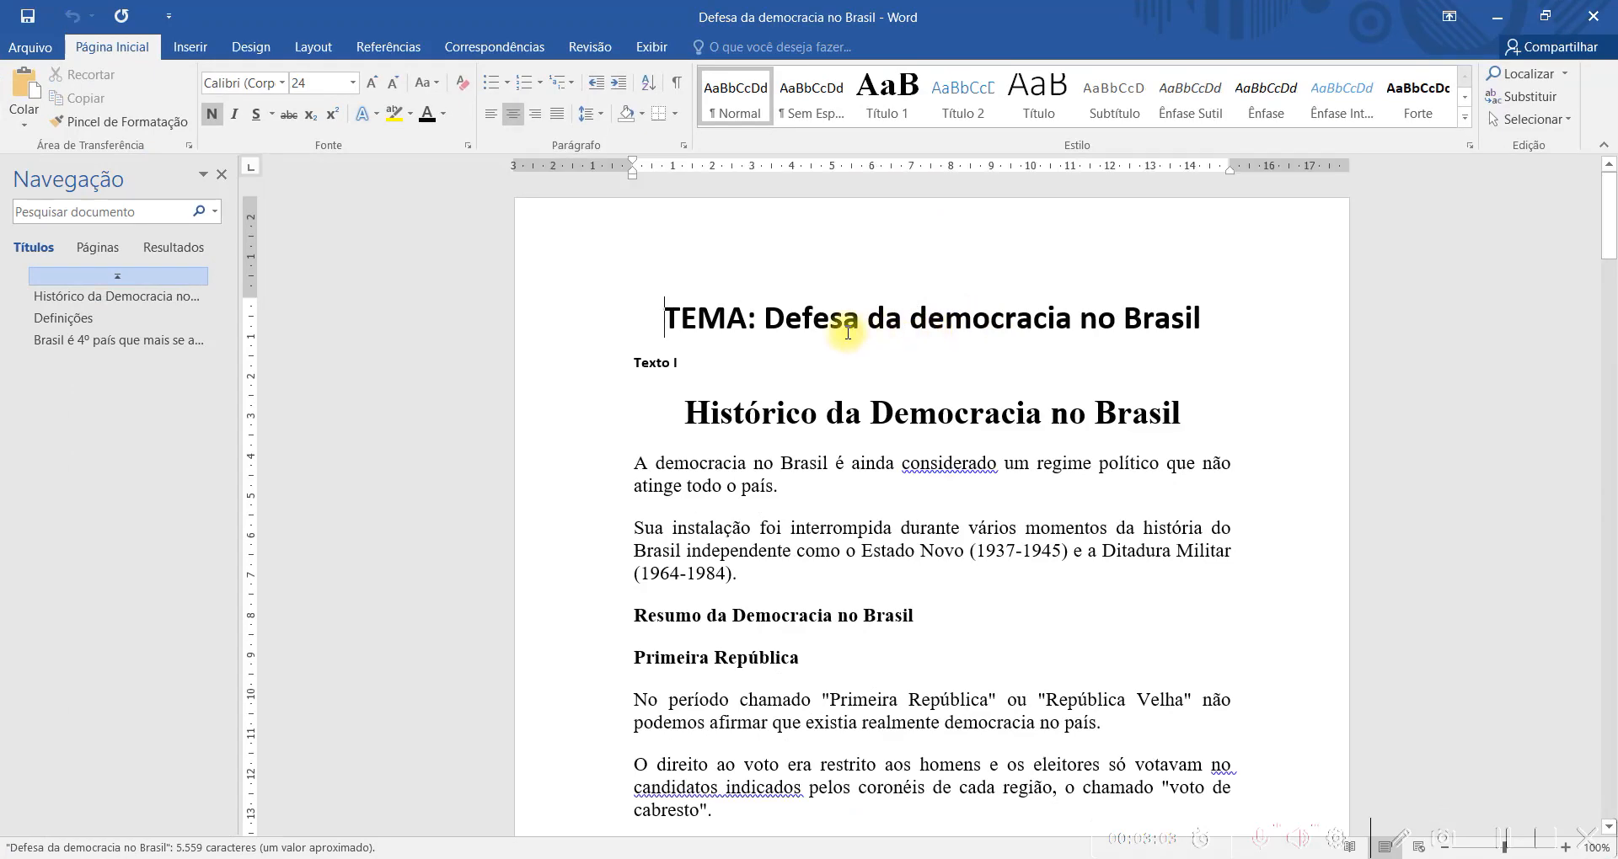
Examine how the document is structured, including its theme title, numbered supporting texts and source references.
scroll(848, 330, "down", 2)
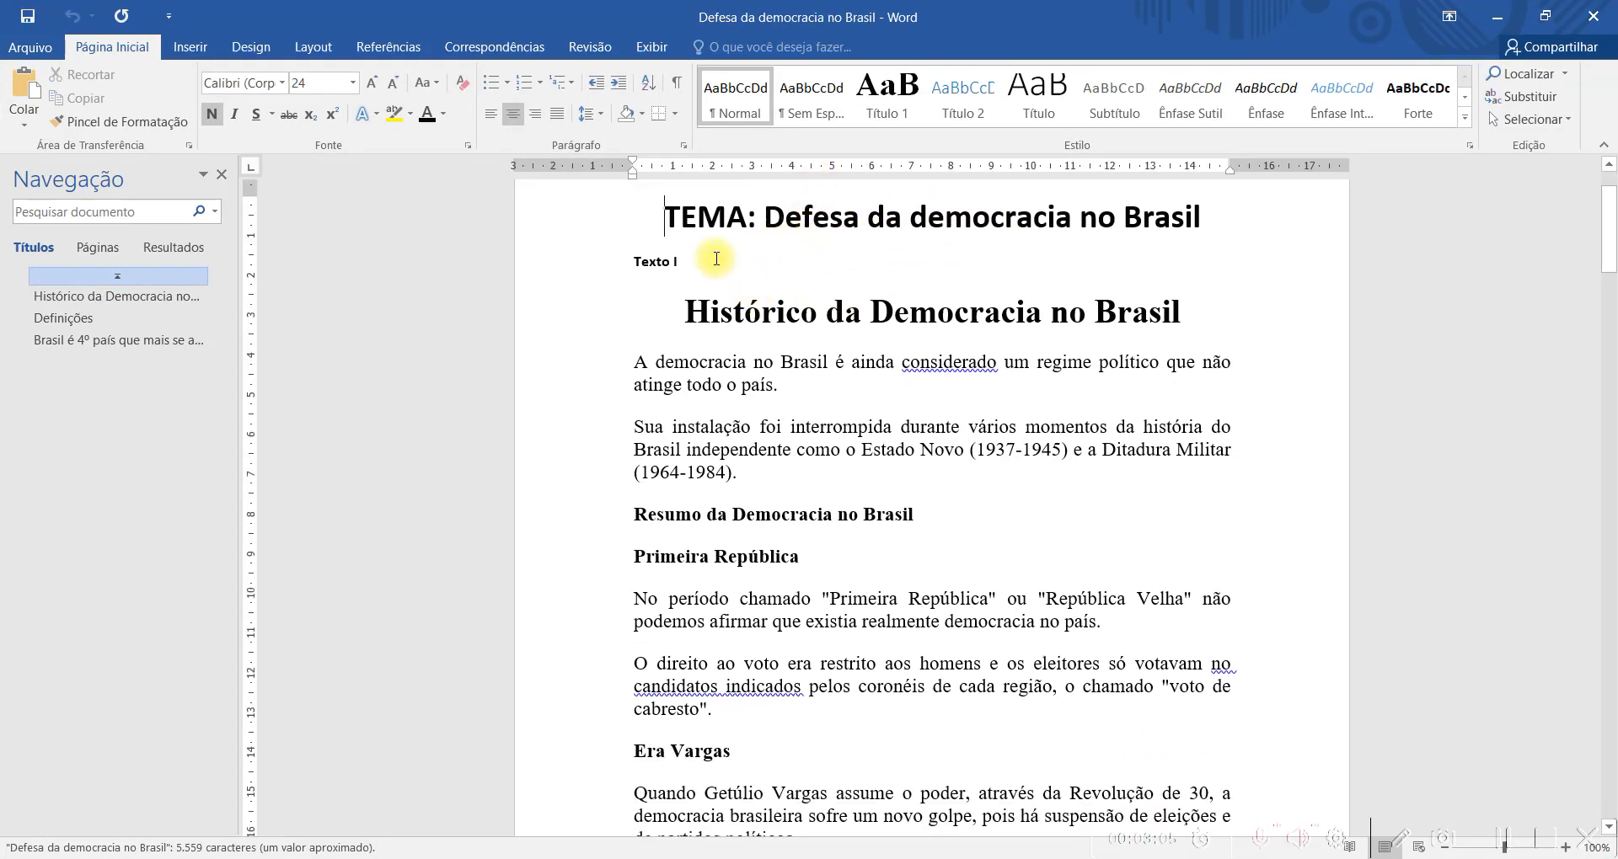
triple_click(661, 261)
scroll(924, 282, "down", 20)
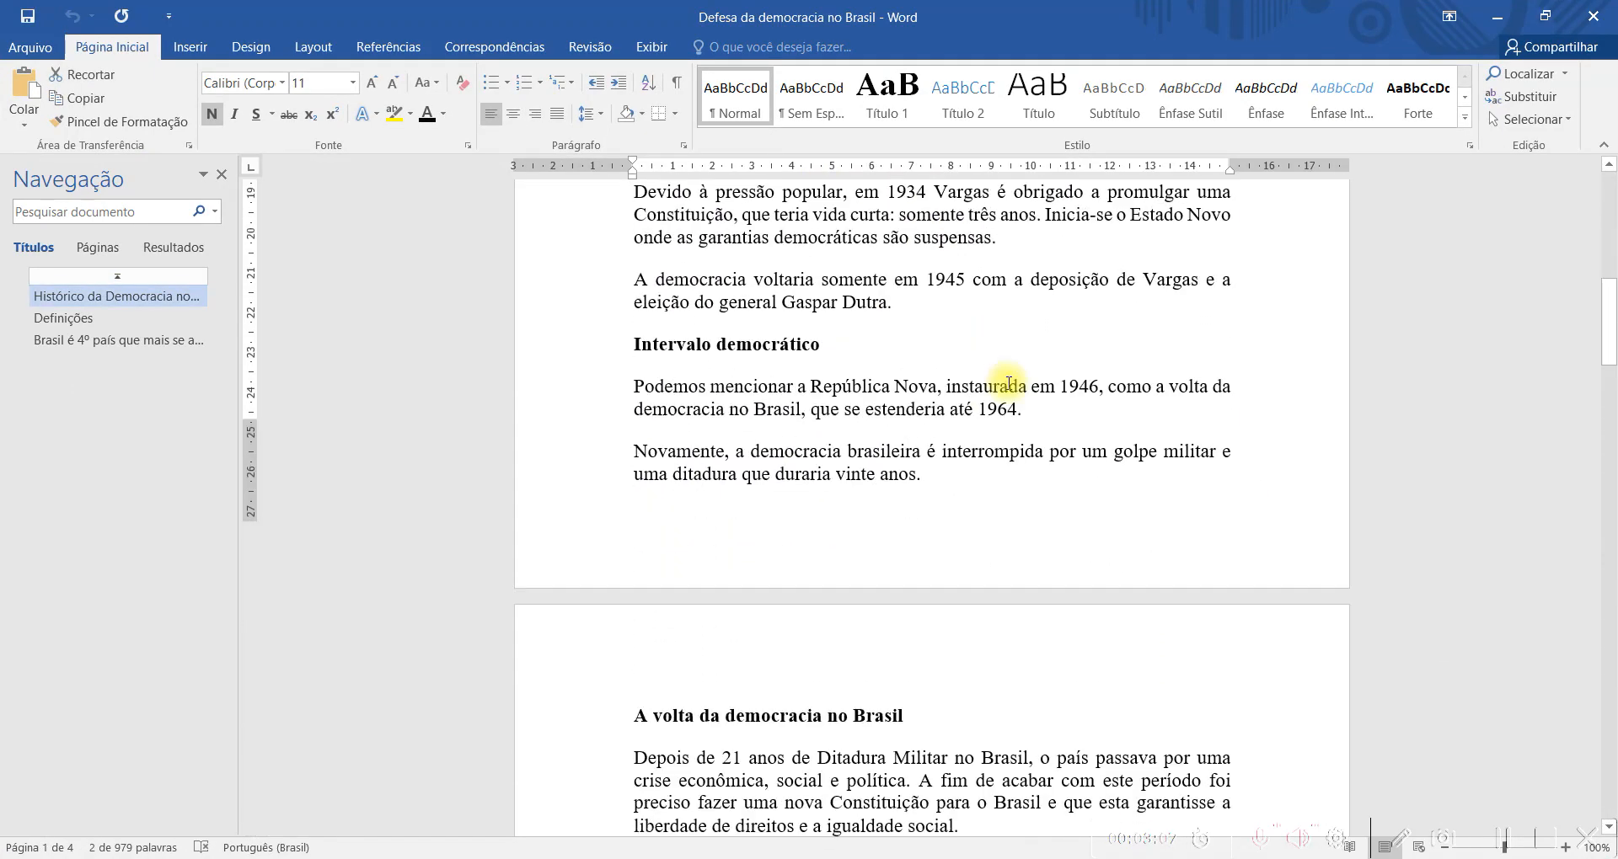
left_click_drag(1608, 421, 1582, 615)
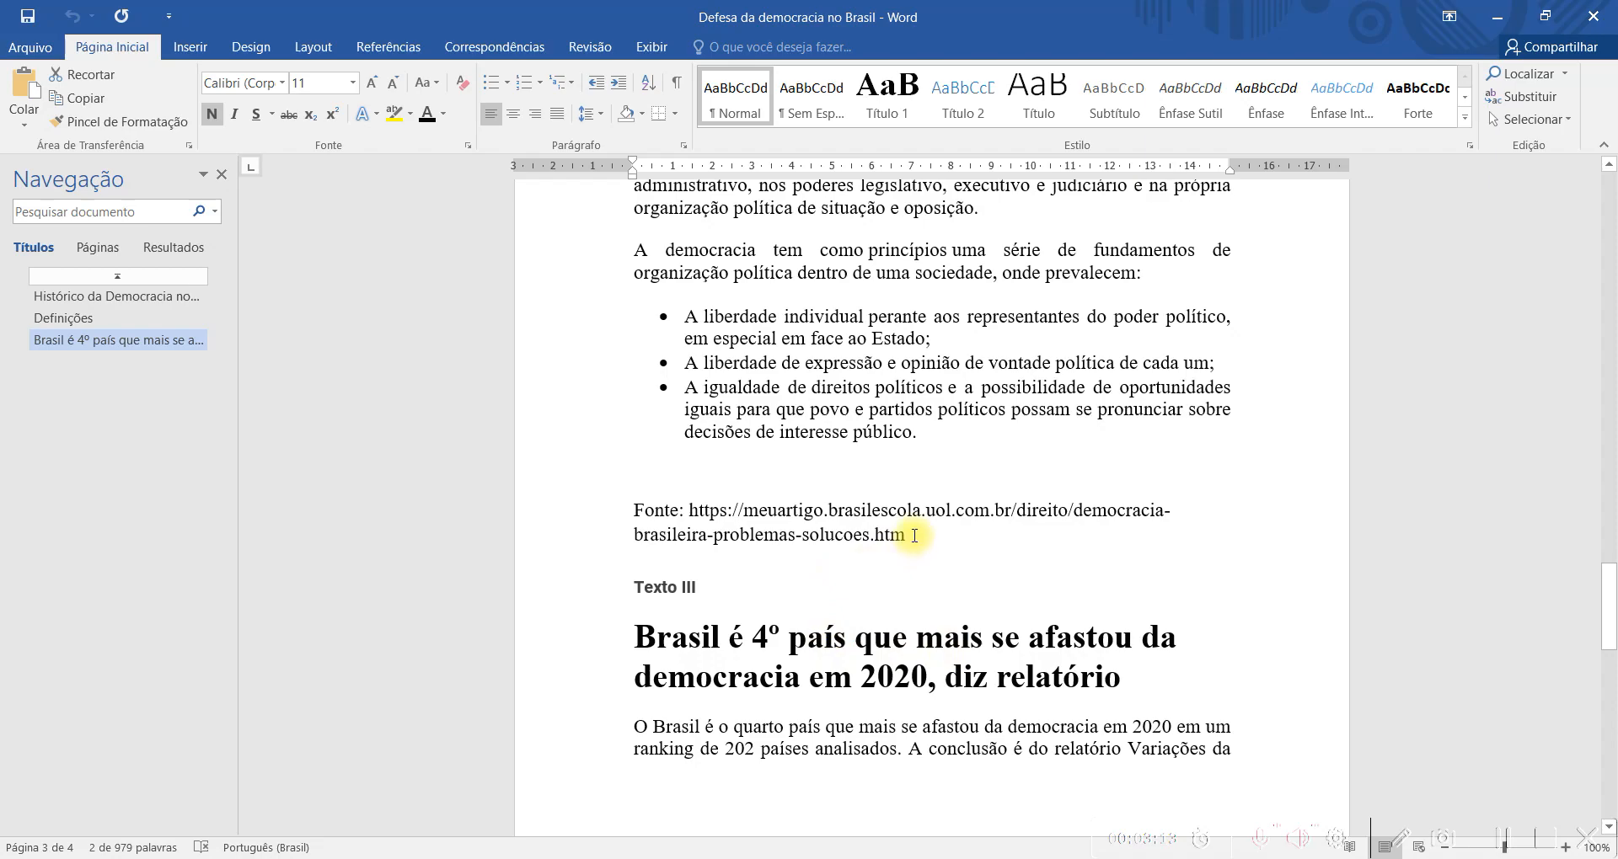
left_click_drag(909, 532, 639, 509)
scroll(752, 364, "up", 20)
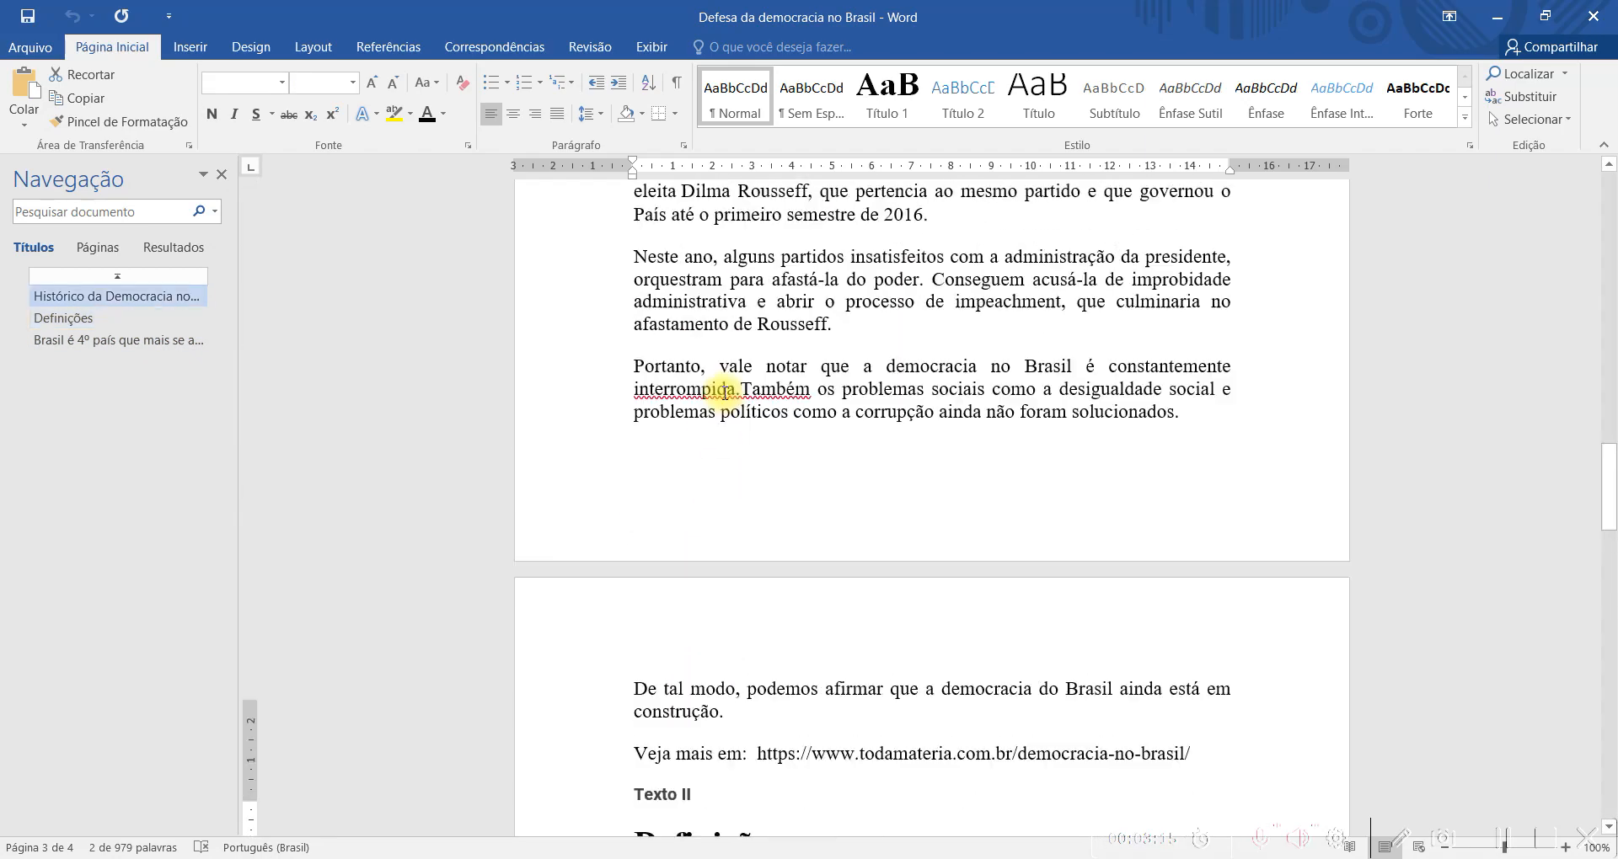
scroll(751, 364, "up", 20)
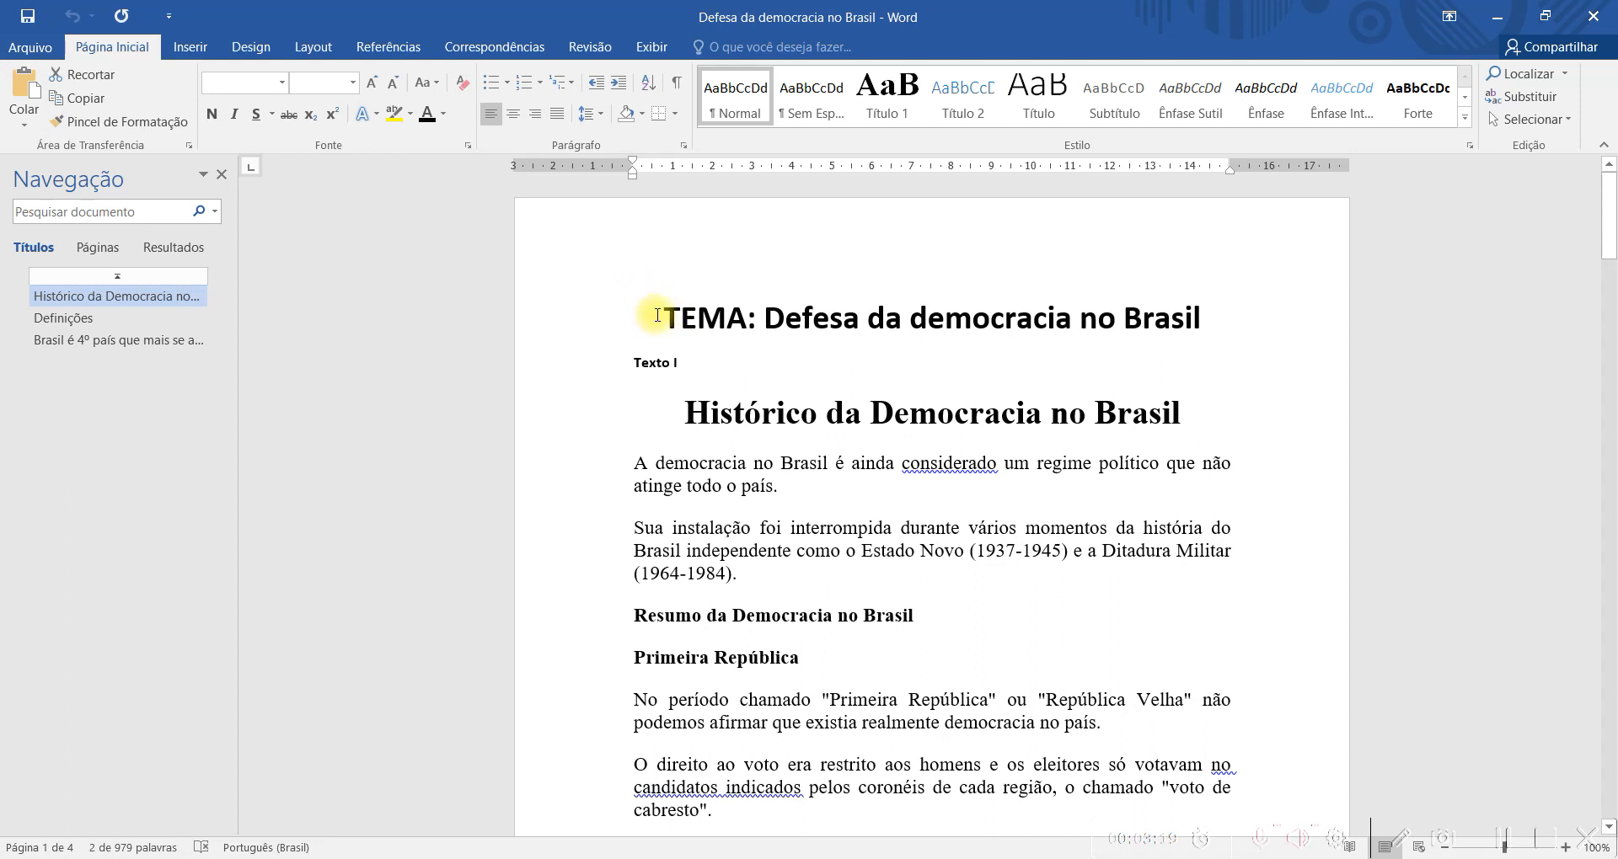
left_click_drag(655, 315, 577, 491)
left_click(582, 488)
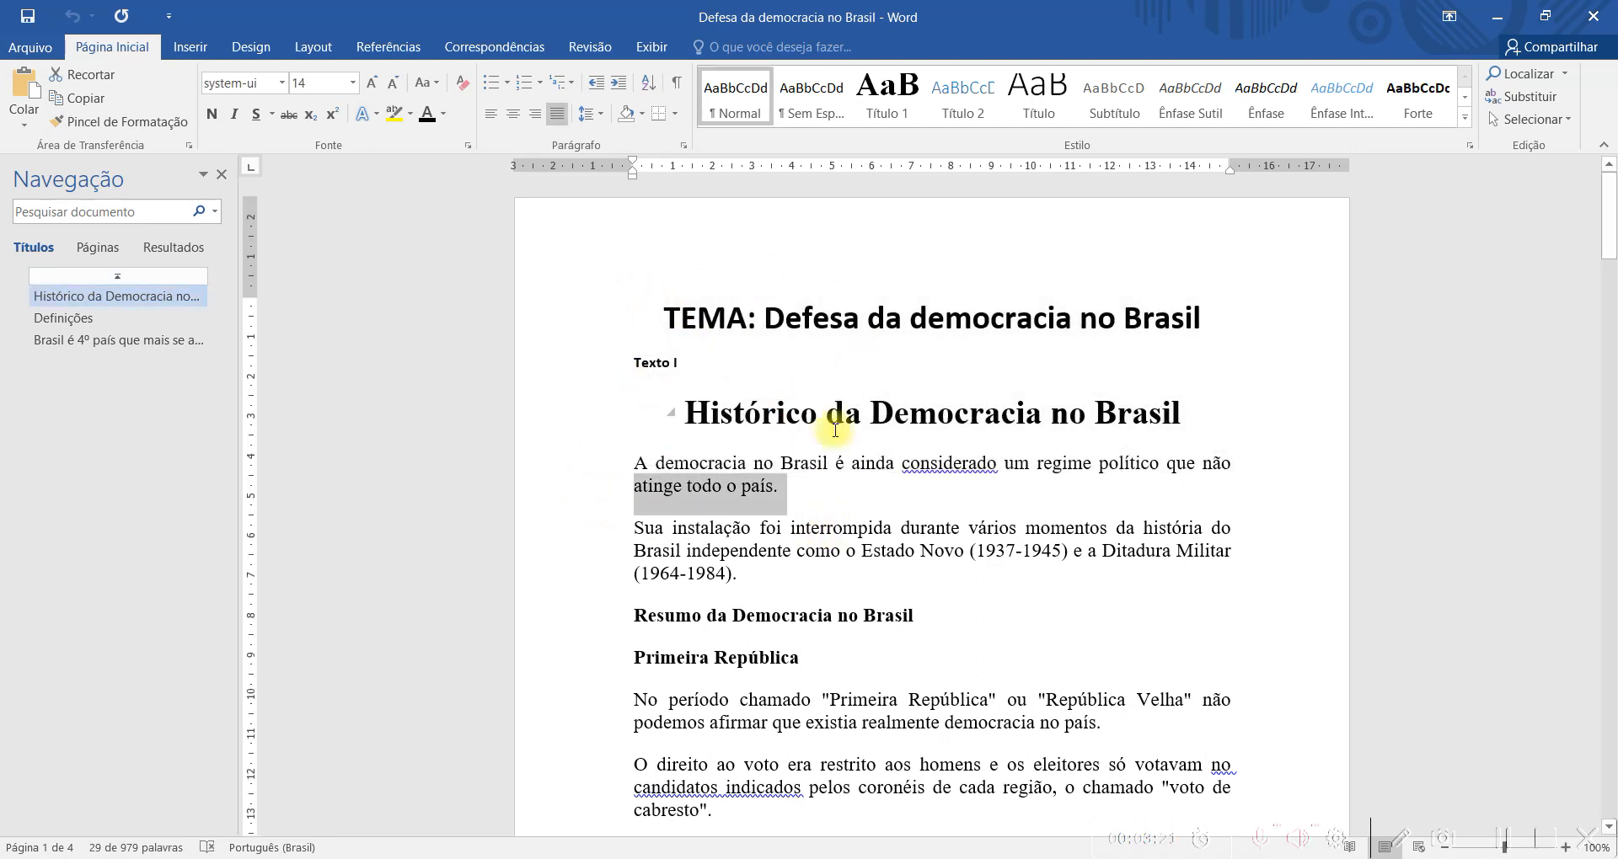
left_click(813, 408)
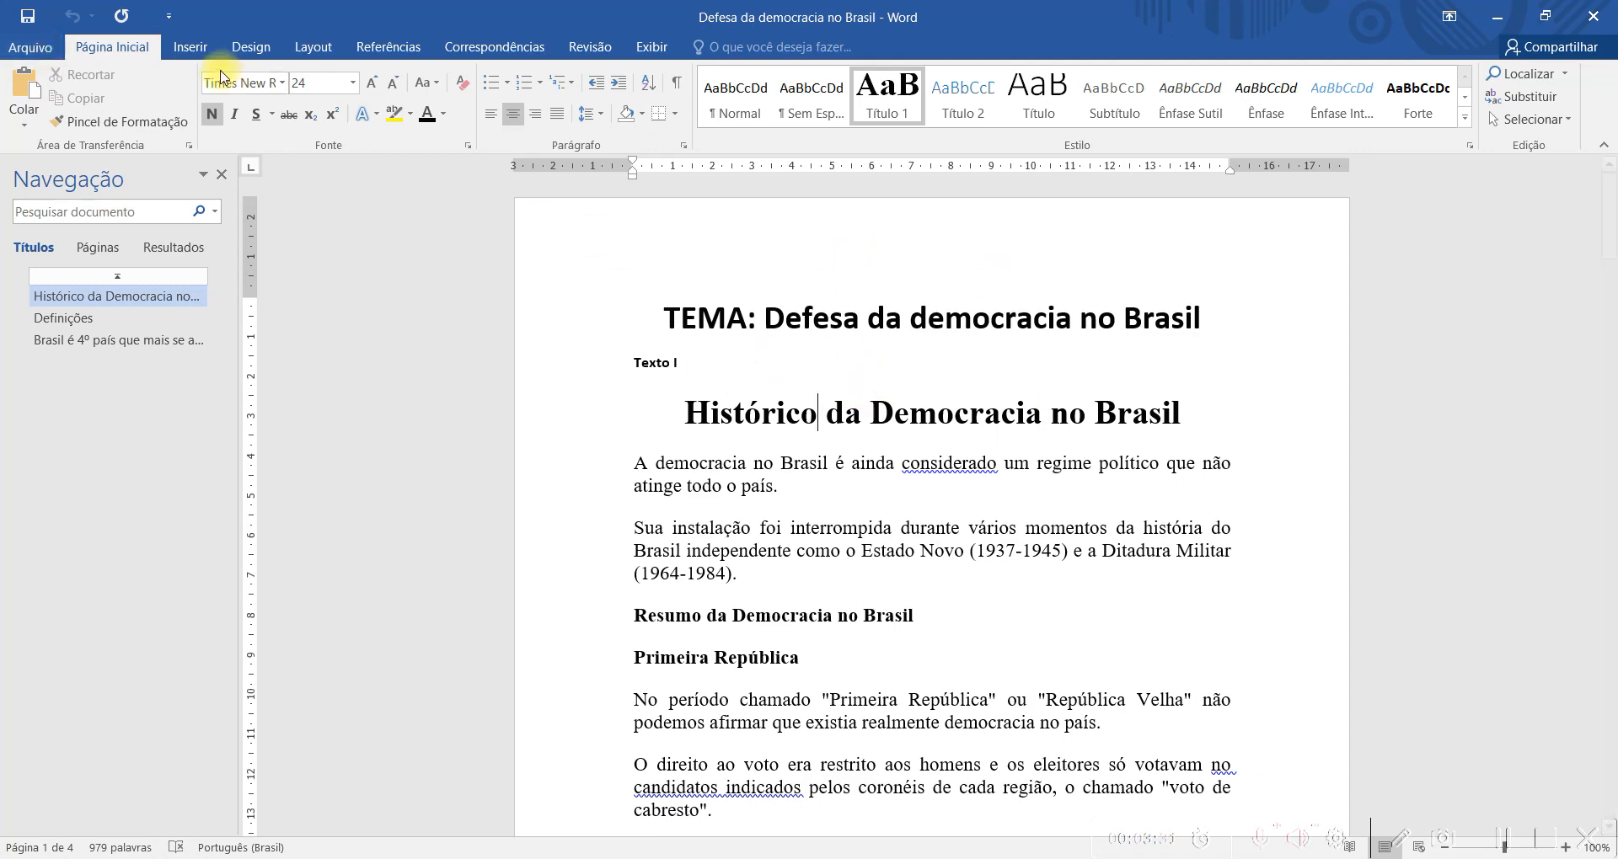
Start saving a copy of the document in the motivadores folder with PDF as the file type.
left_click(30, 46)
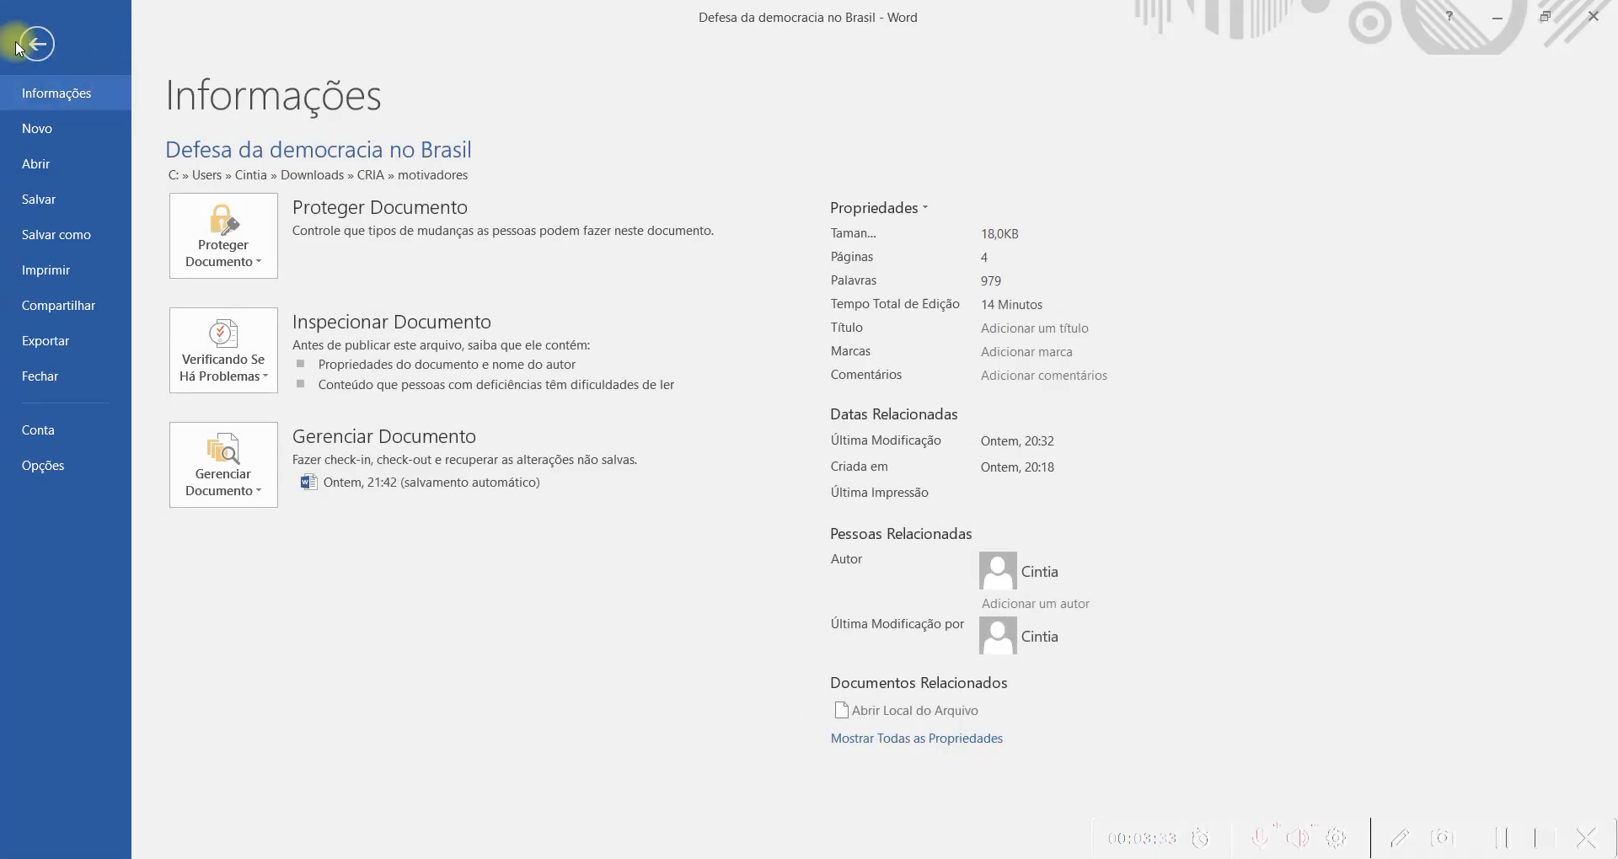
left_click(77, 246)
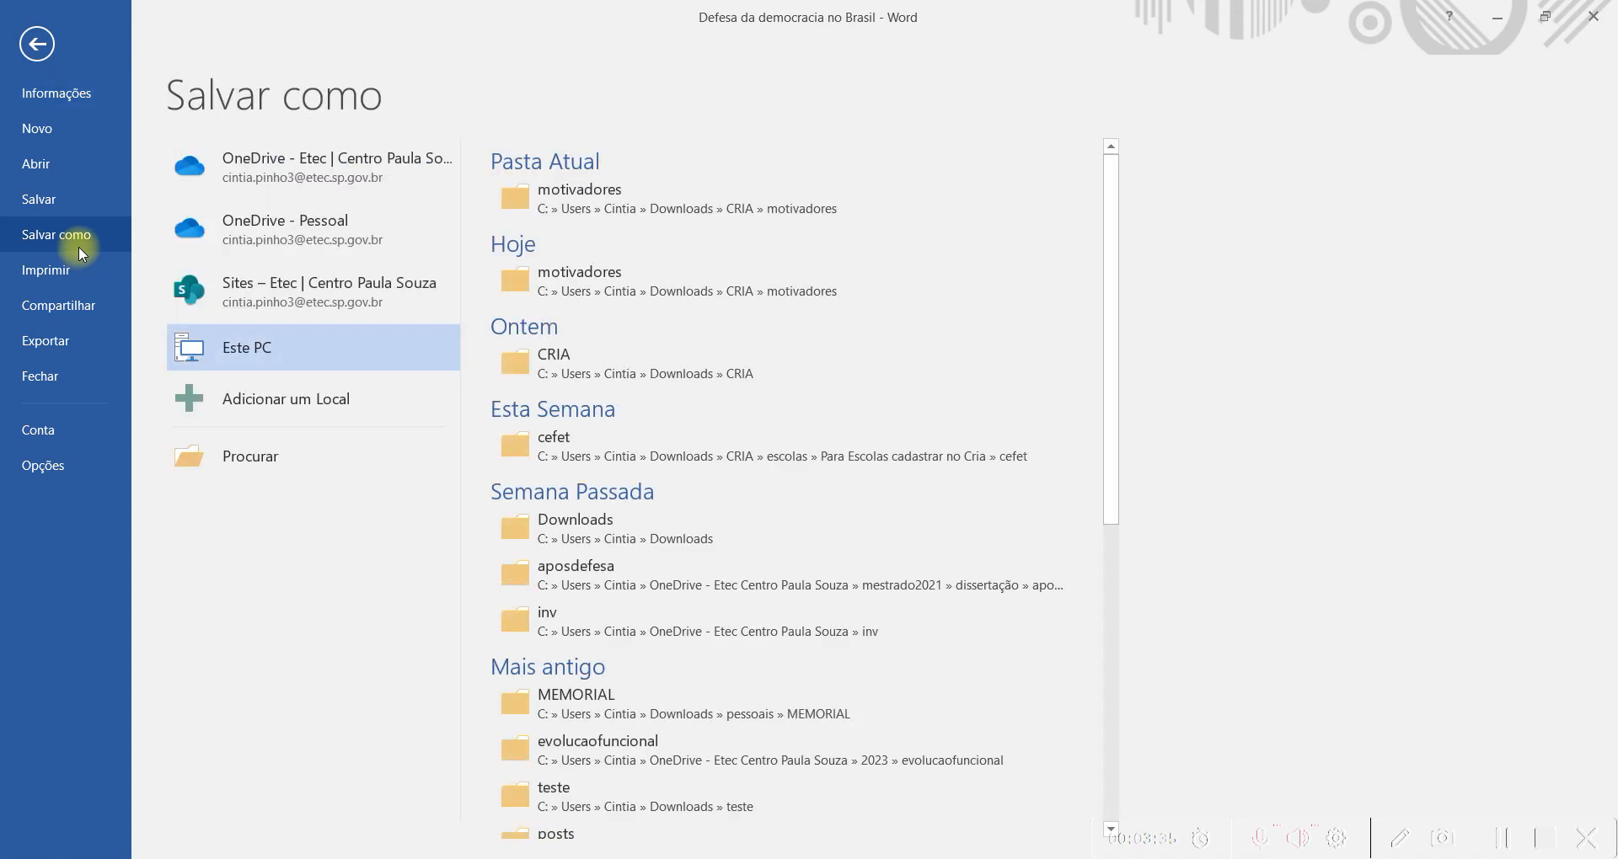
left_click(359, 342)
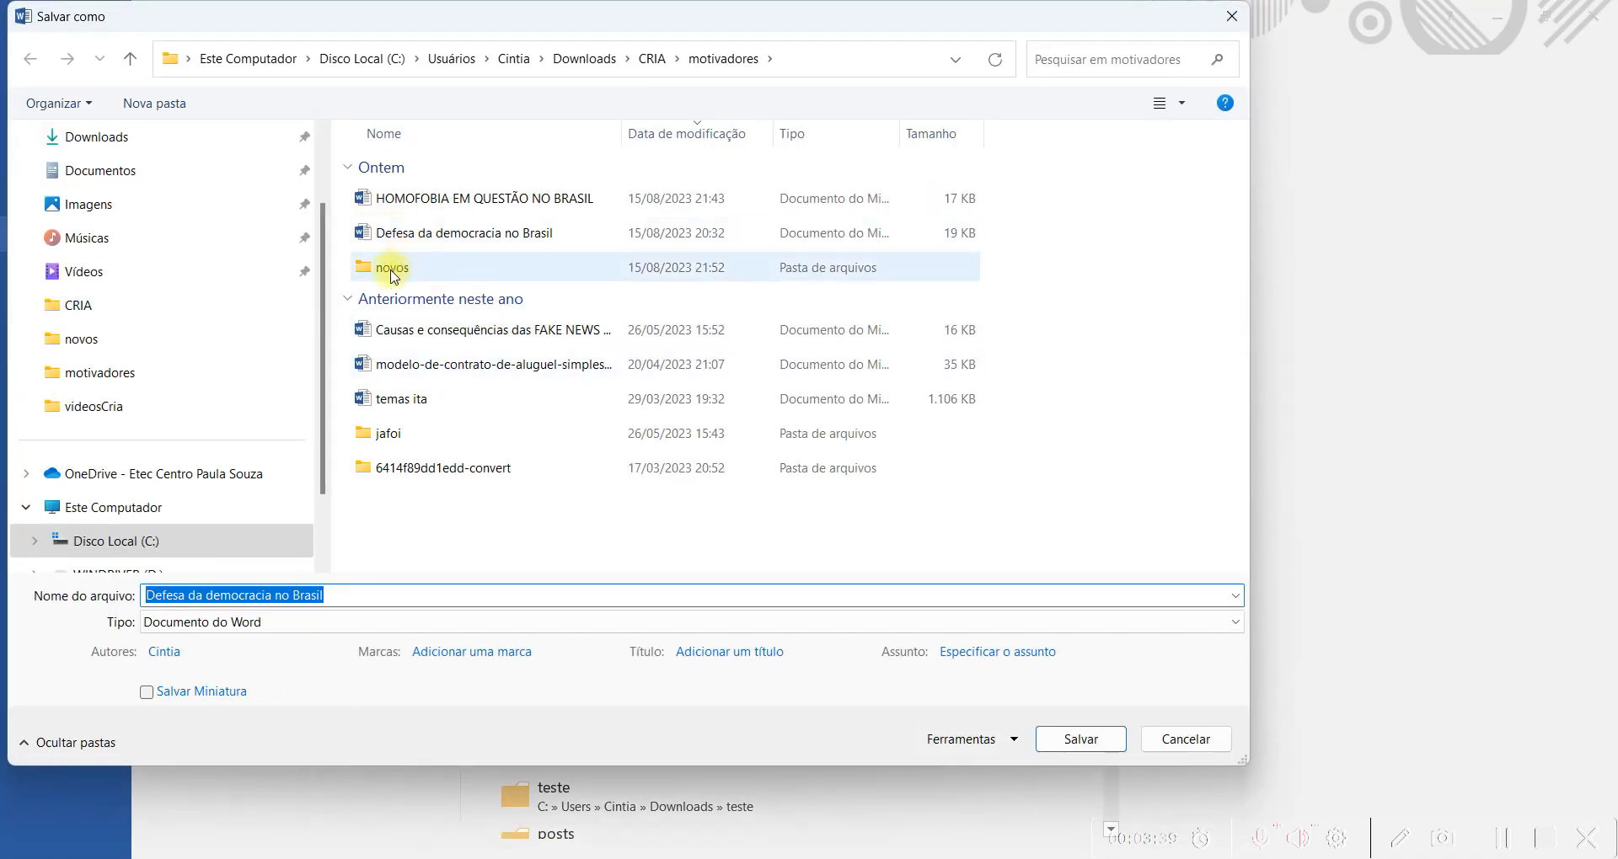
left_click(242, 625)
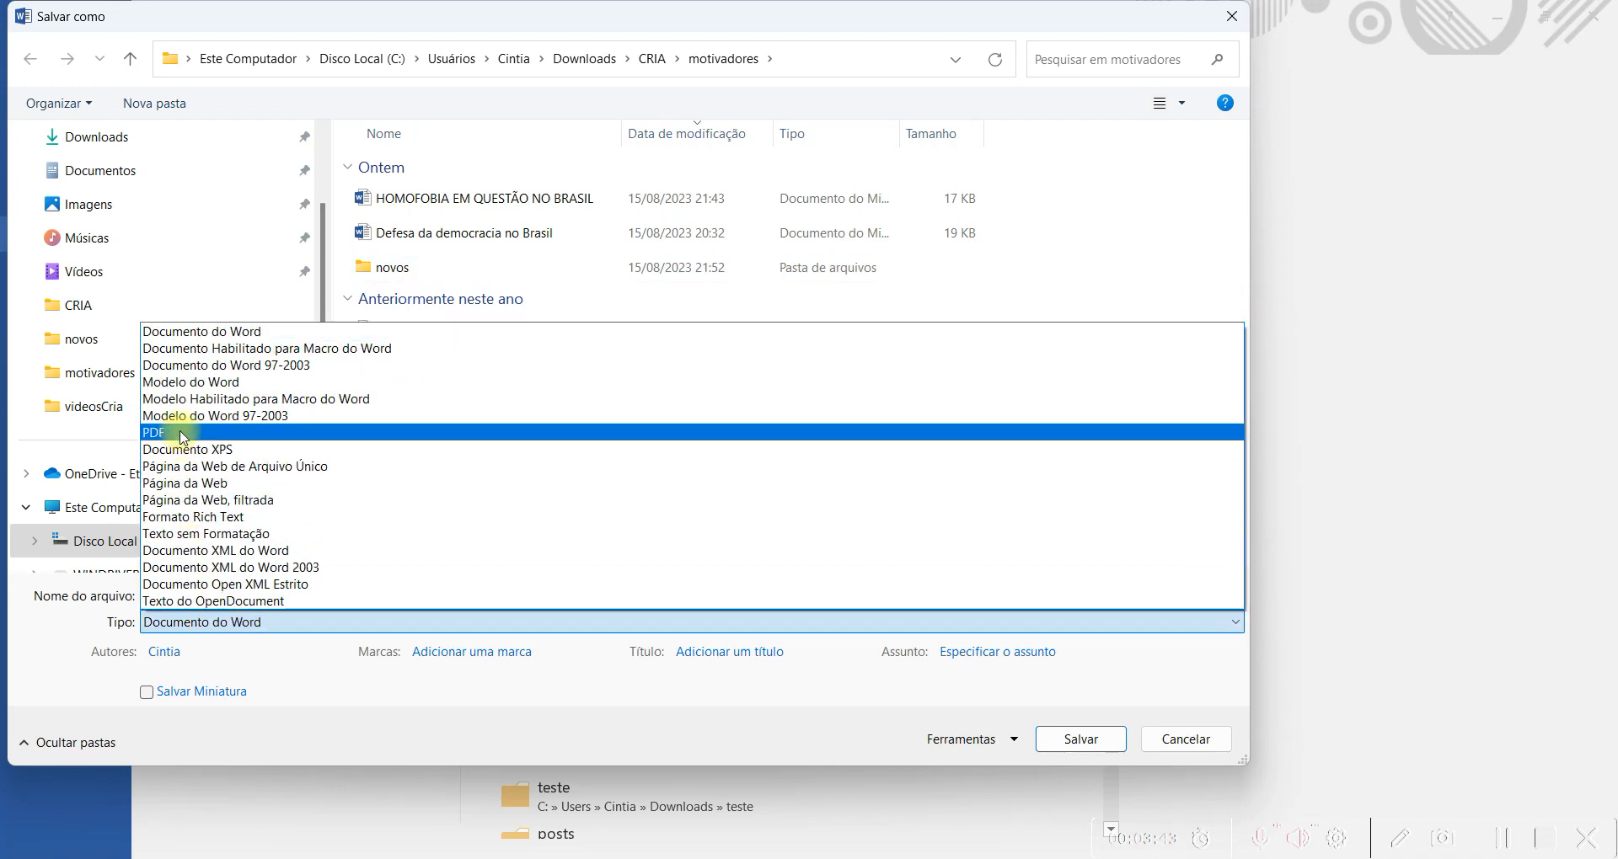
left_click(184, 428)
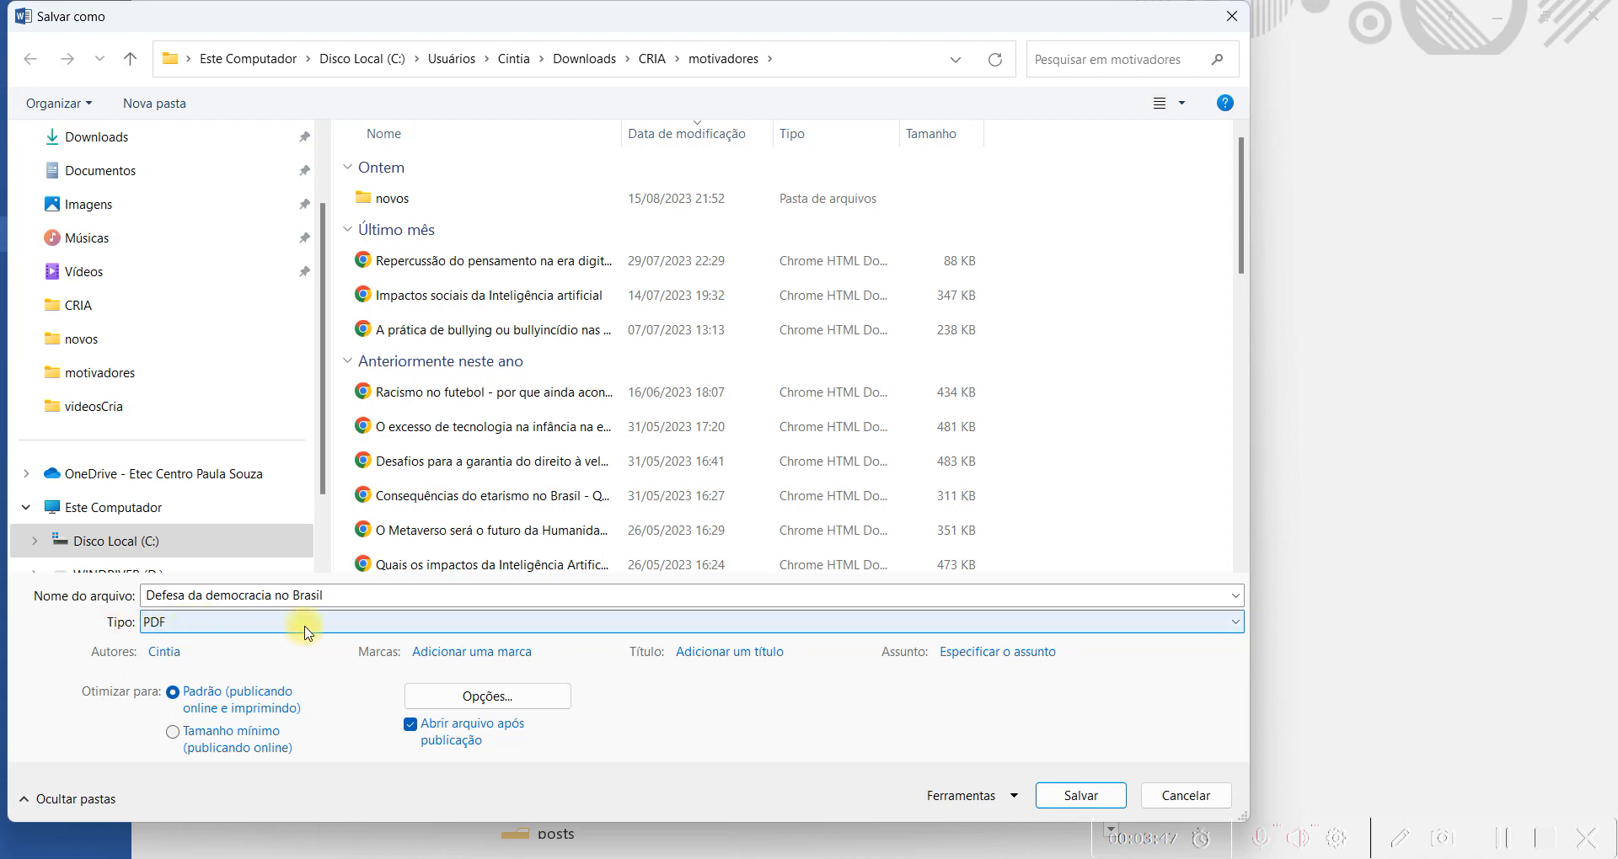
Name the PDF "Teste - Defesa da democracia no Brasil", save it, and close it after a quick check.
left_click(153, 600)
left_click(153, 598)
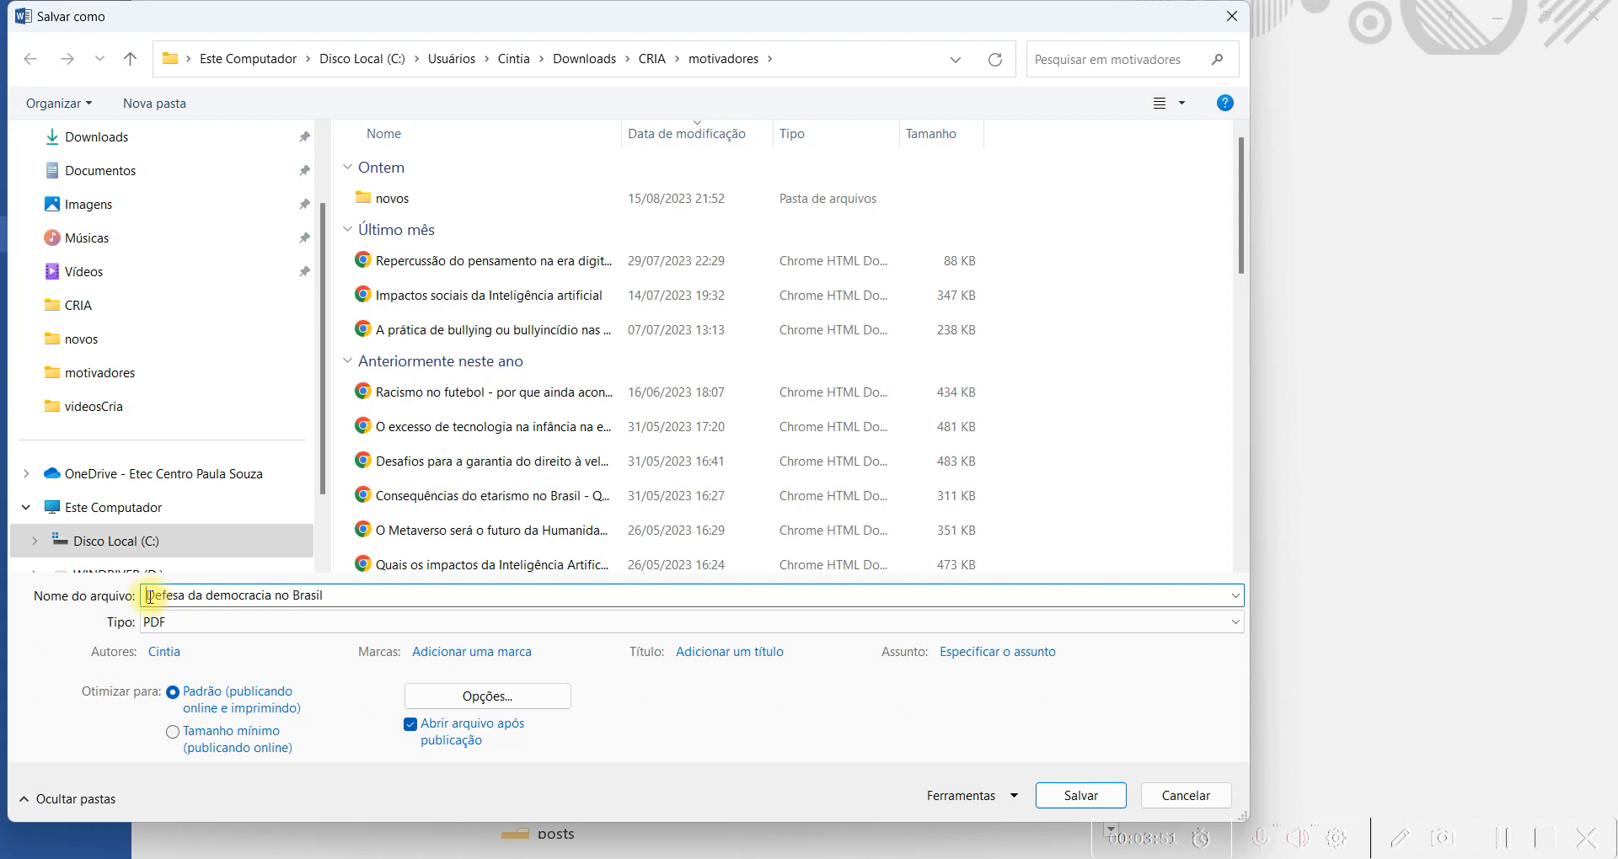
type("Teste -")
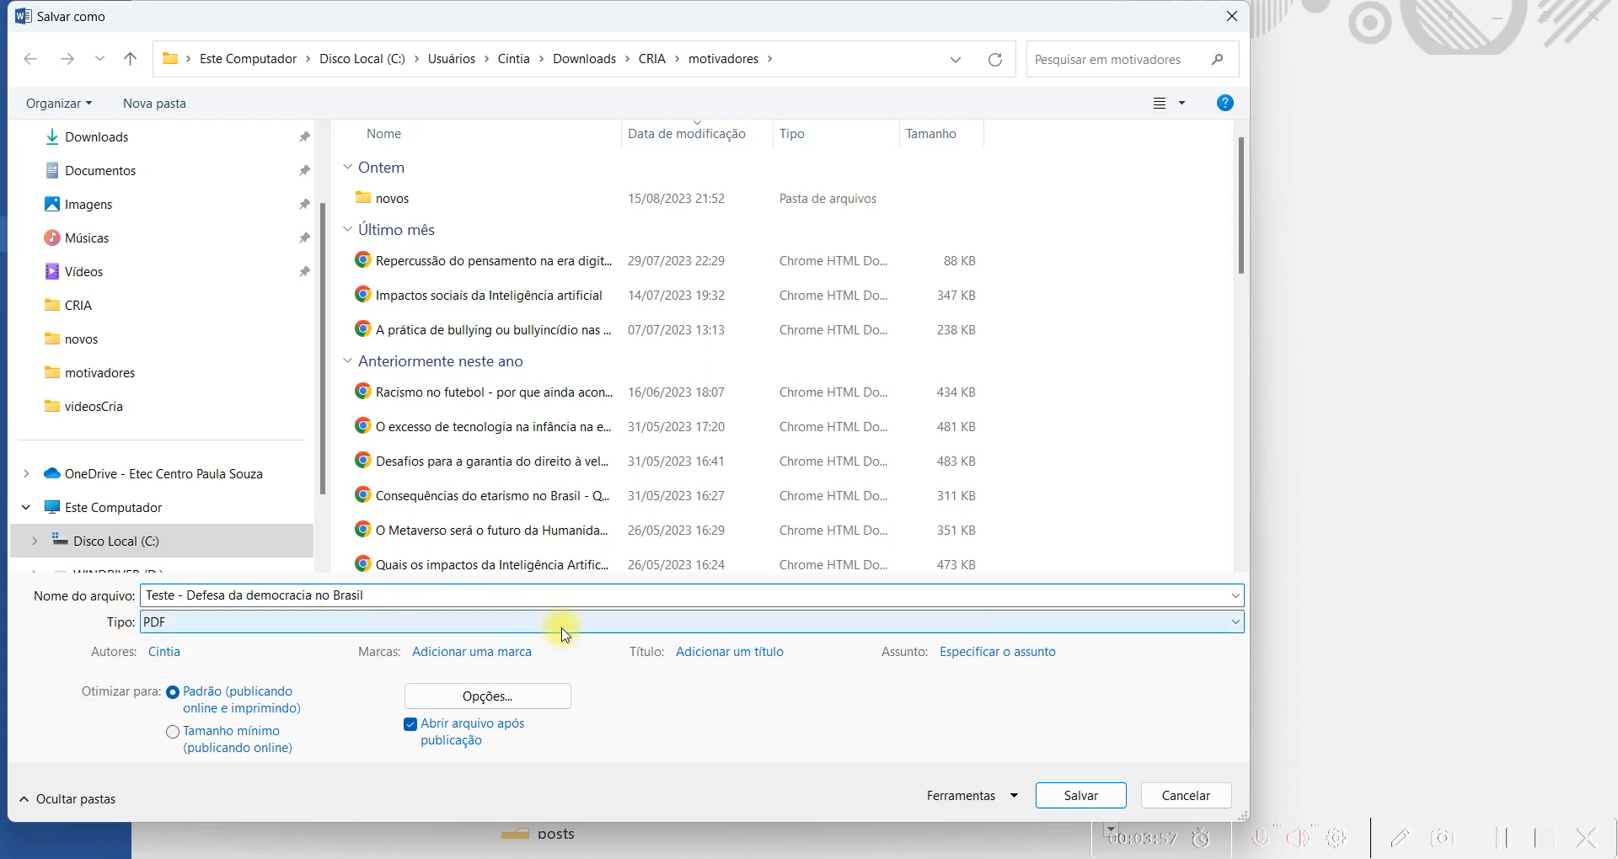
left_click_drag(381, 596, 149, 596)
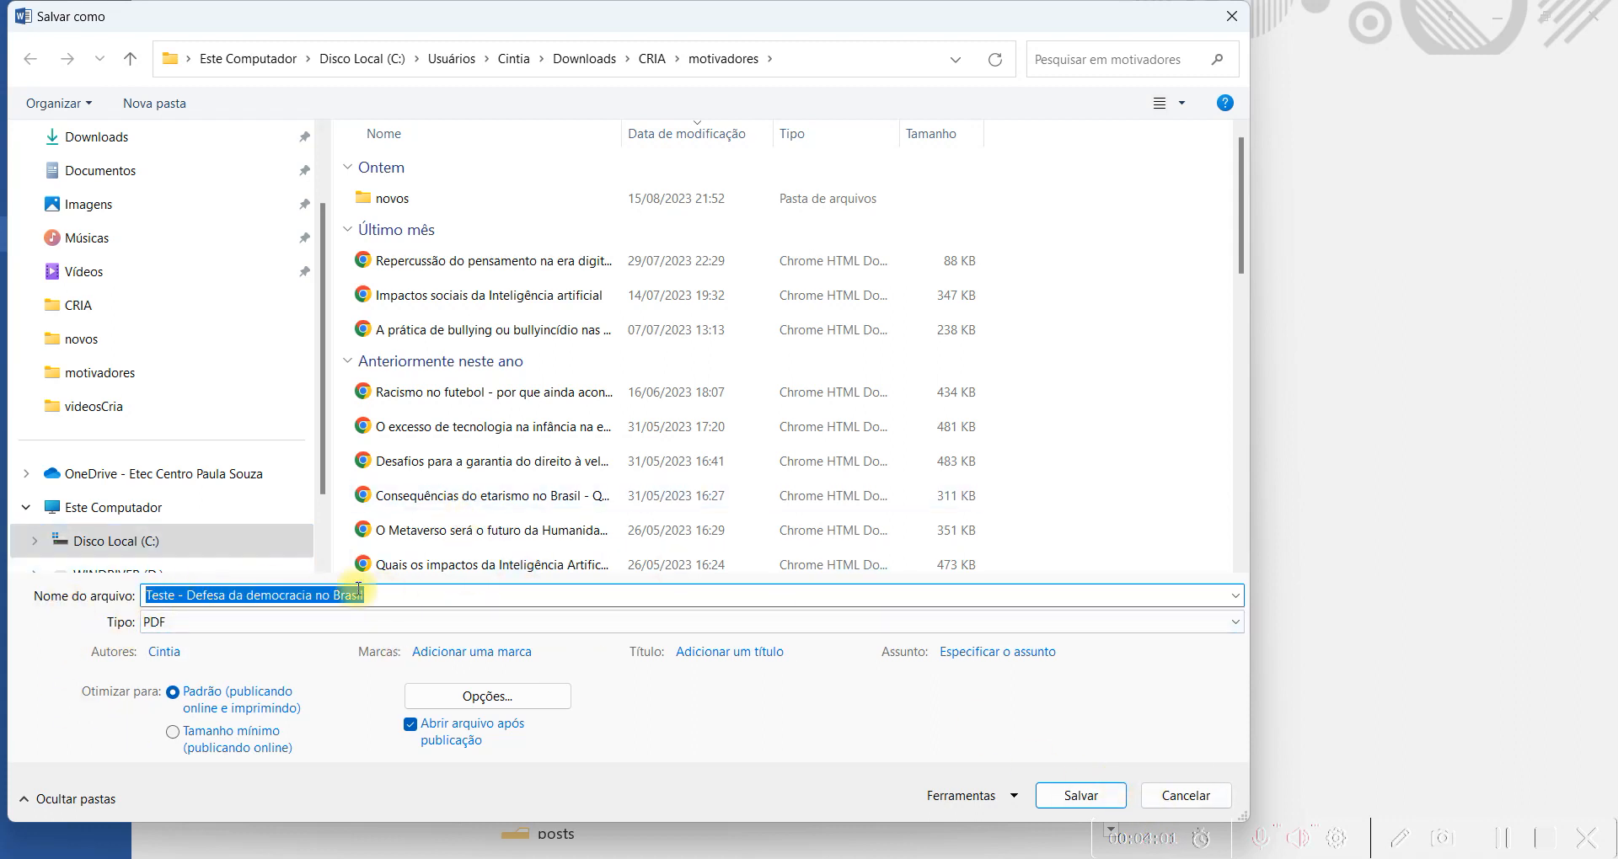
left_click(1095, 797)
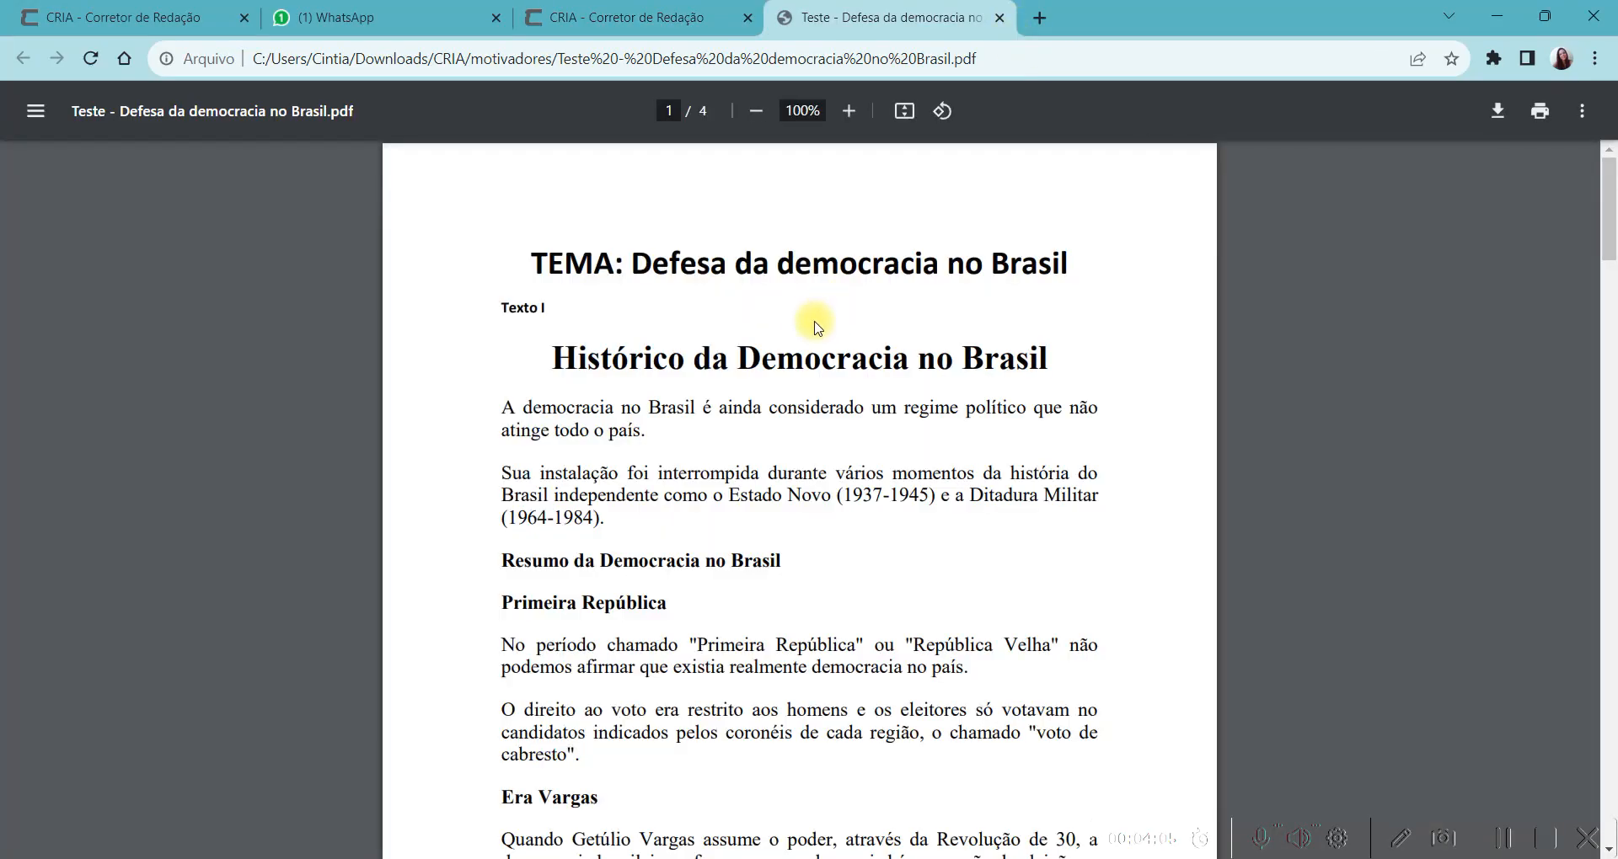
scroll(823, 325, "down", 5)
scroll(823, 325, "up", 5)
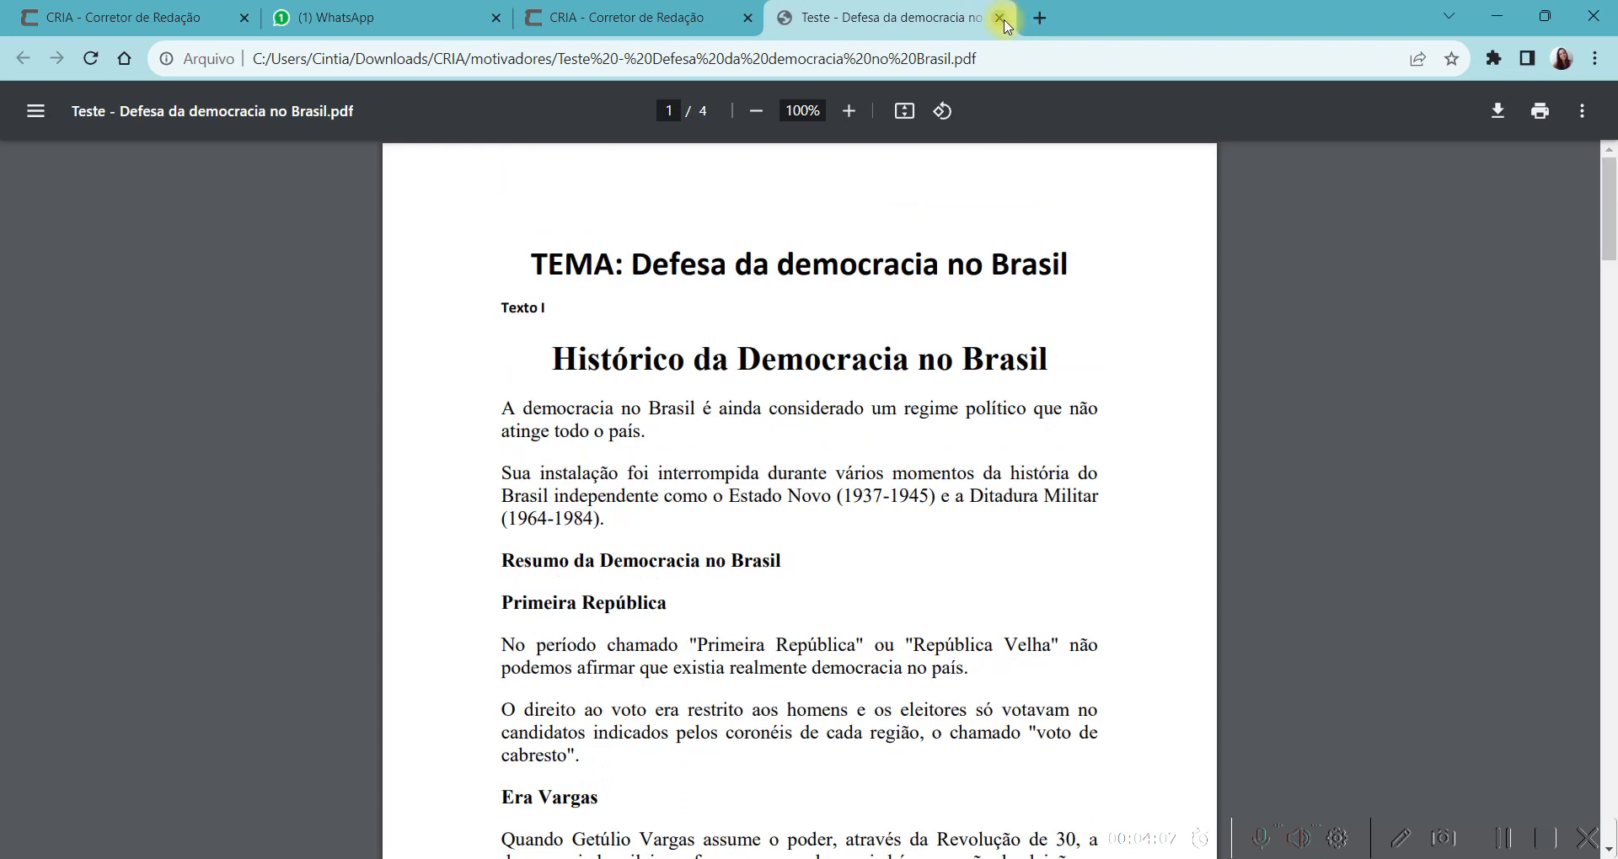
left_click(999, 18)
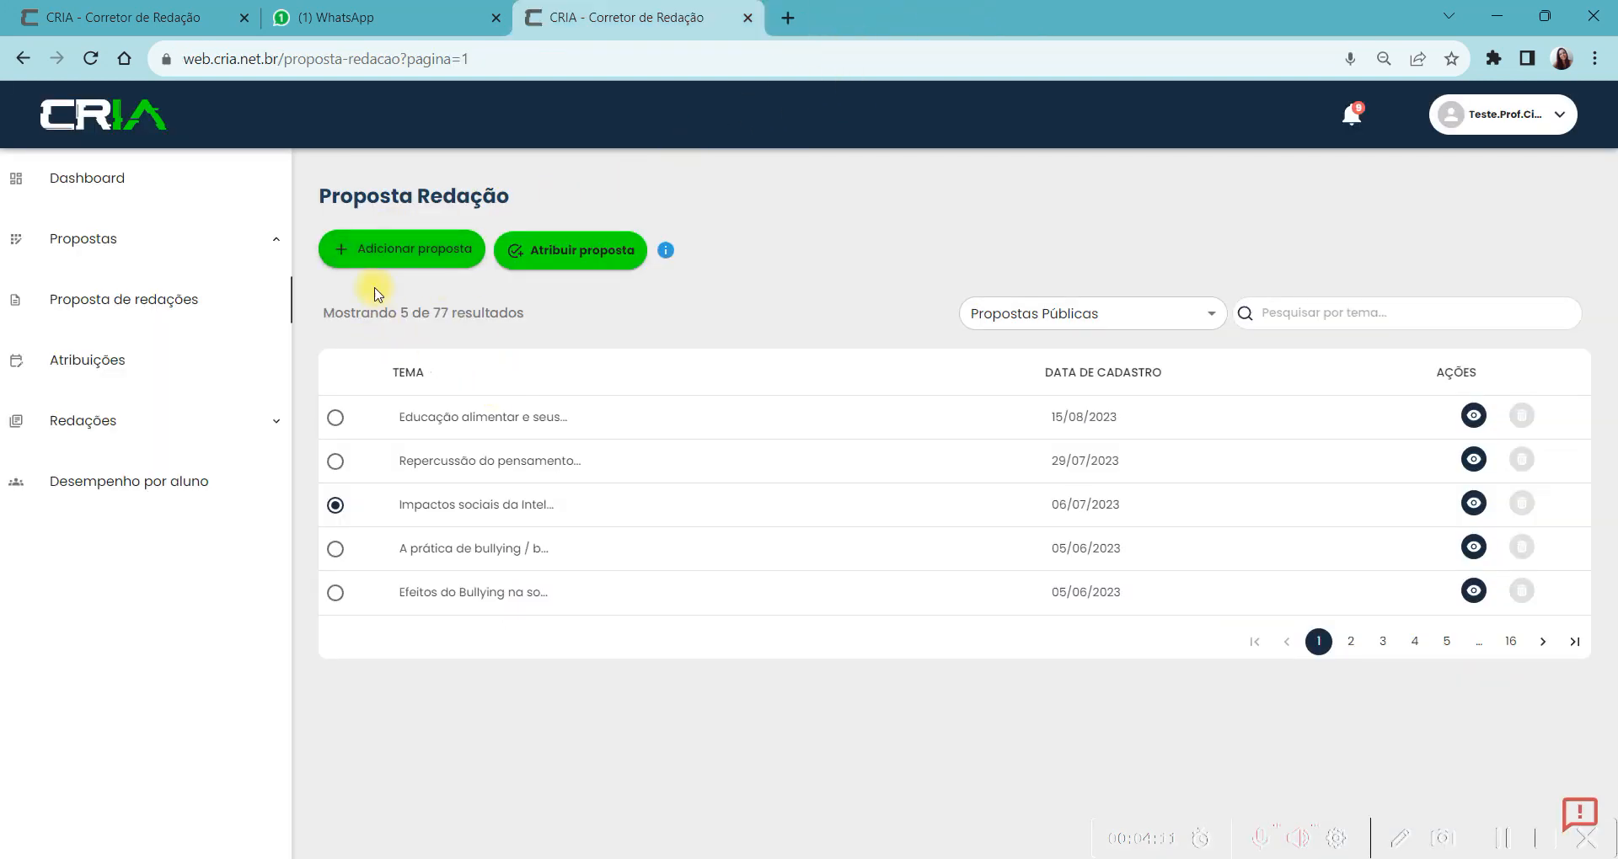
Start a new proposal and attach "OS PERIGOS DO LIXO ELETRÔNICO PARA O MEIO AMBIENTE" from the novos folder inside CRIA's motivadores folder.
left_click(385, 247)
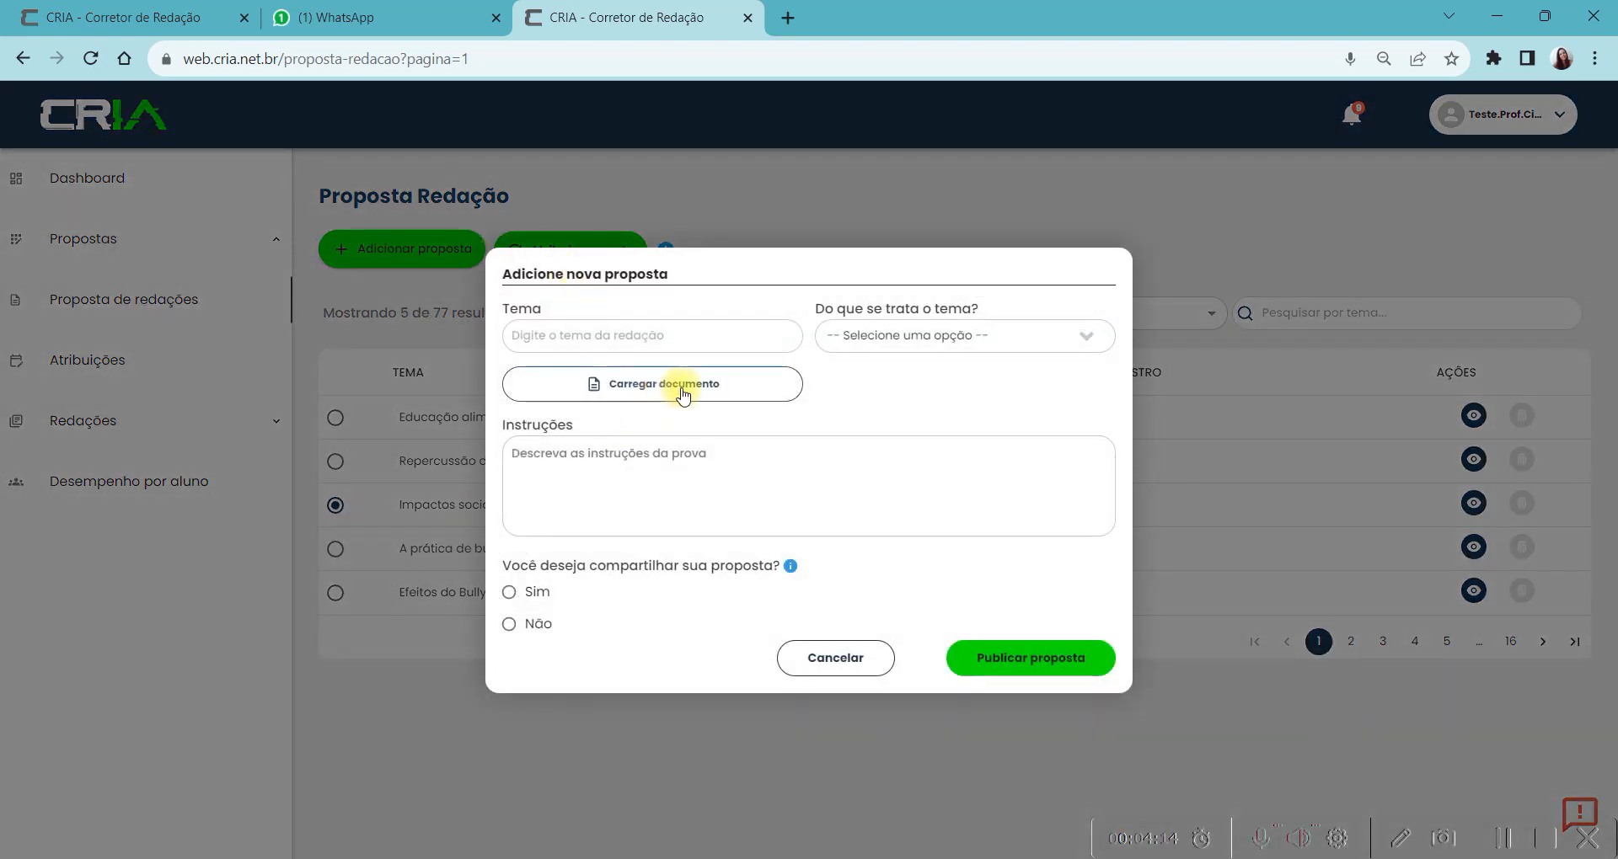
left_click(670, 384)
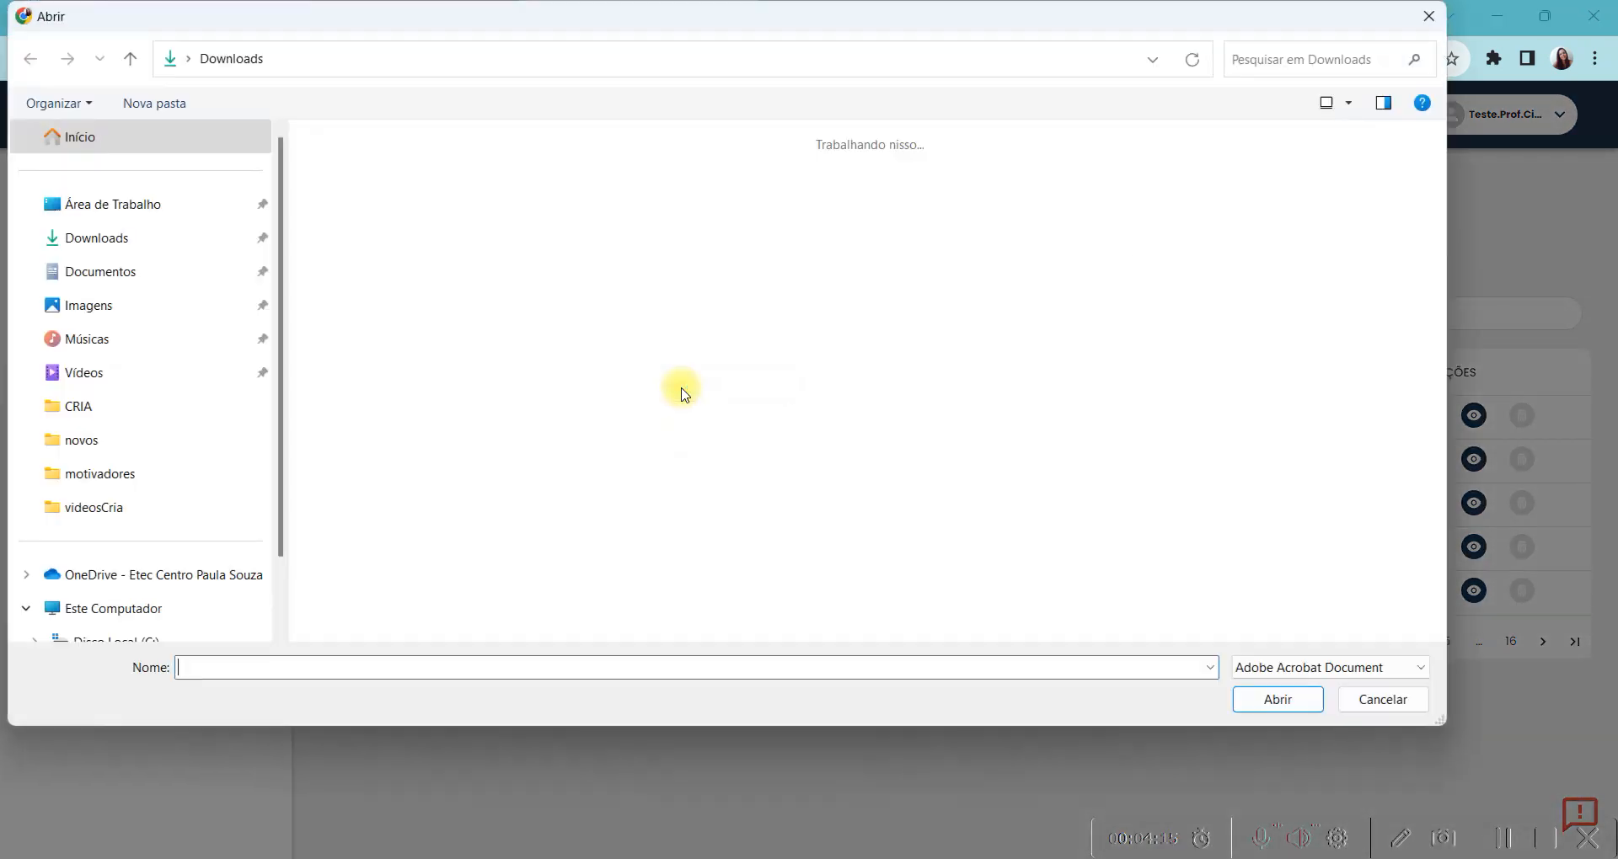
double_click(399, 228)
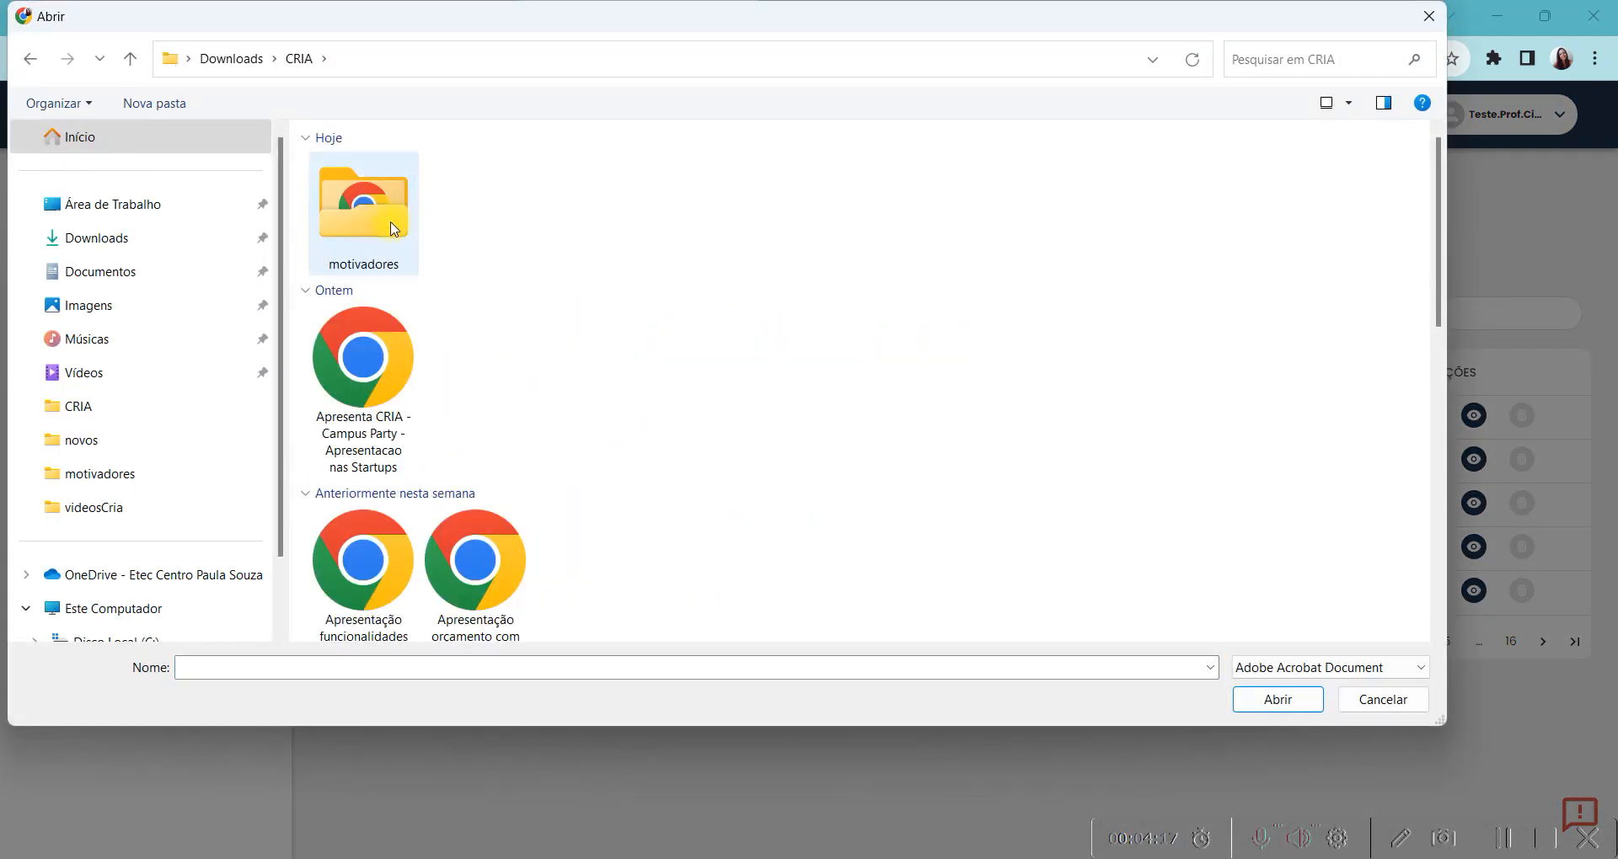
double_click(399, 227)
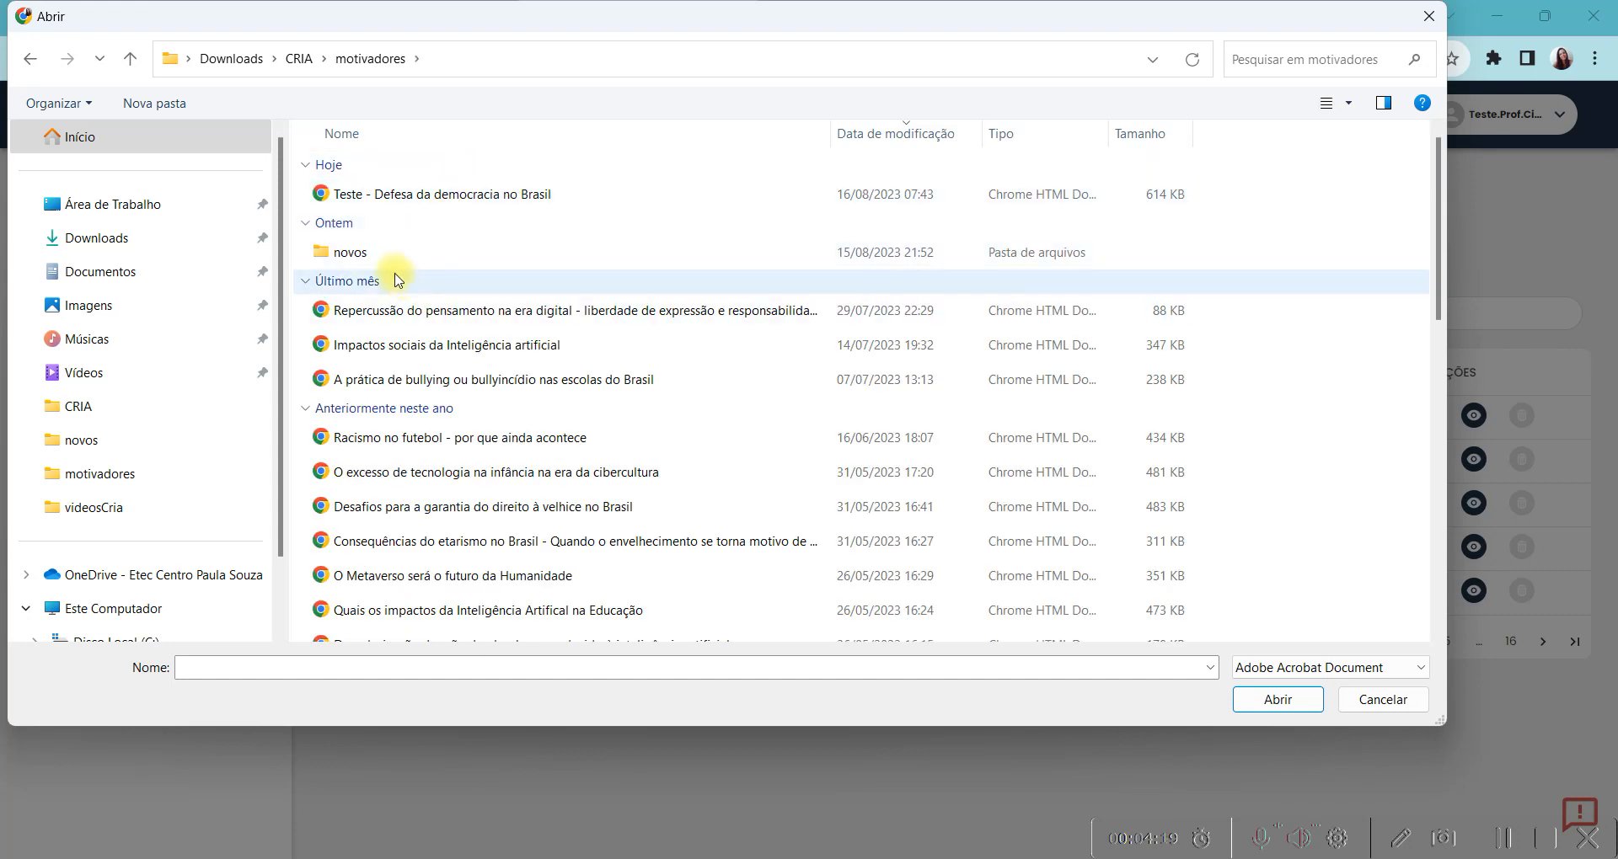
double_click(371, 253)
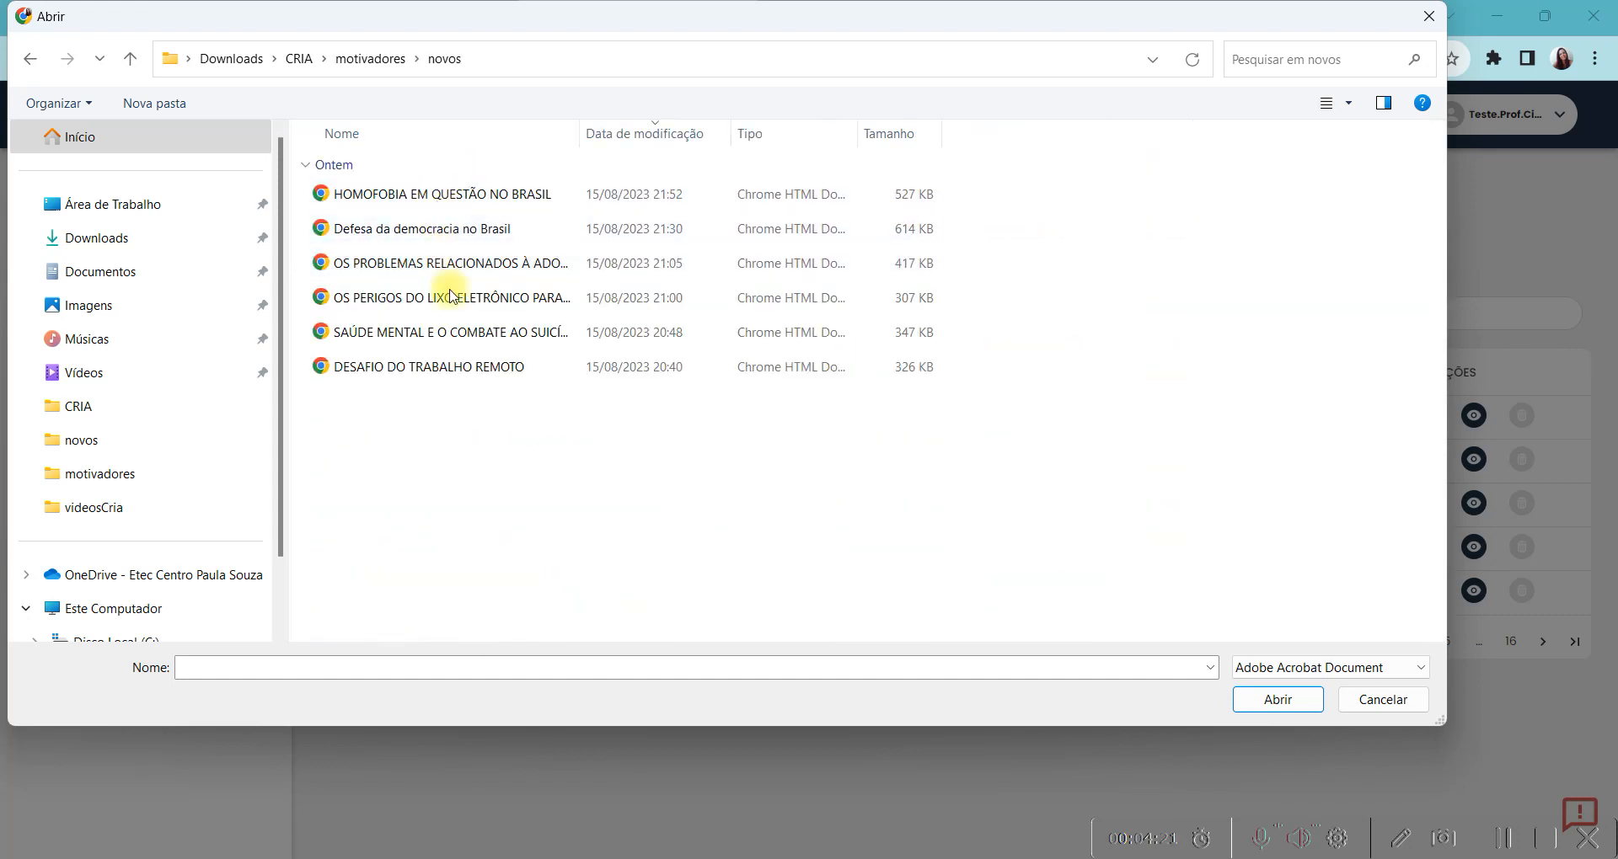
left_click(417, 306)
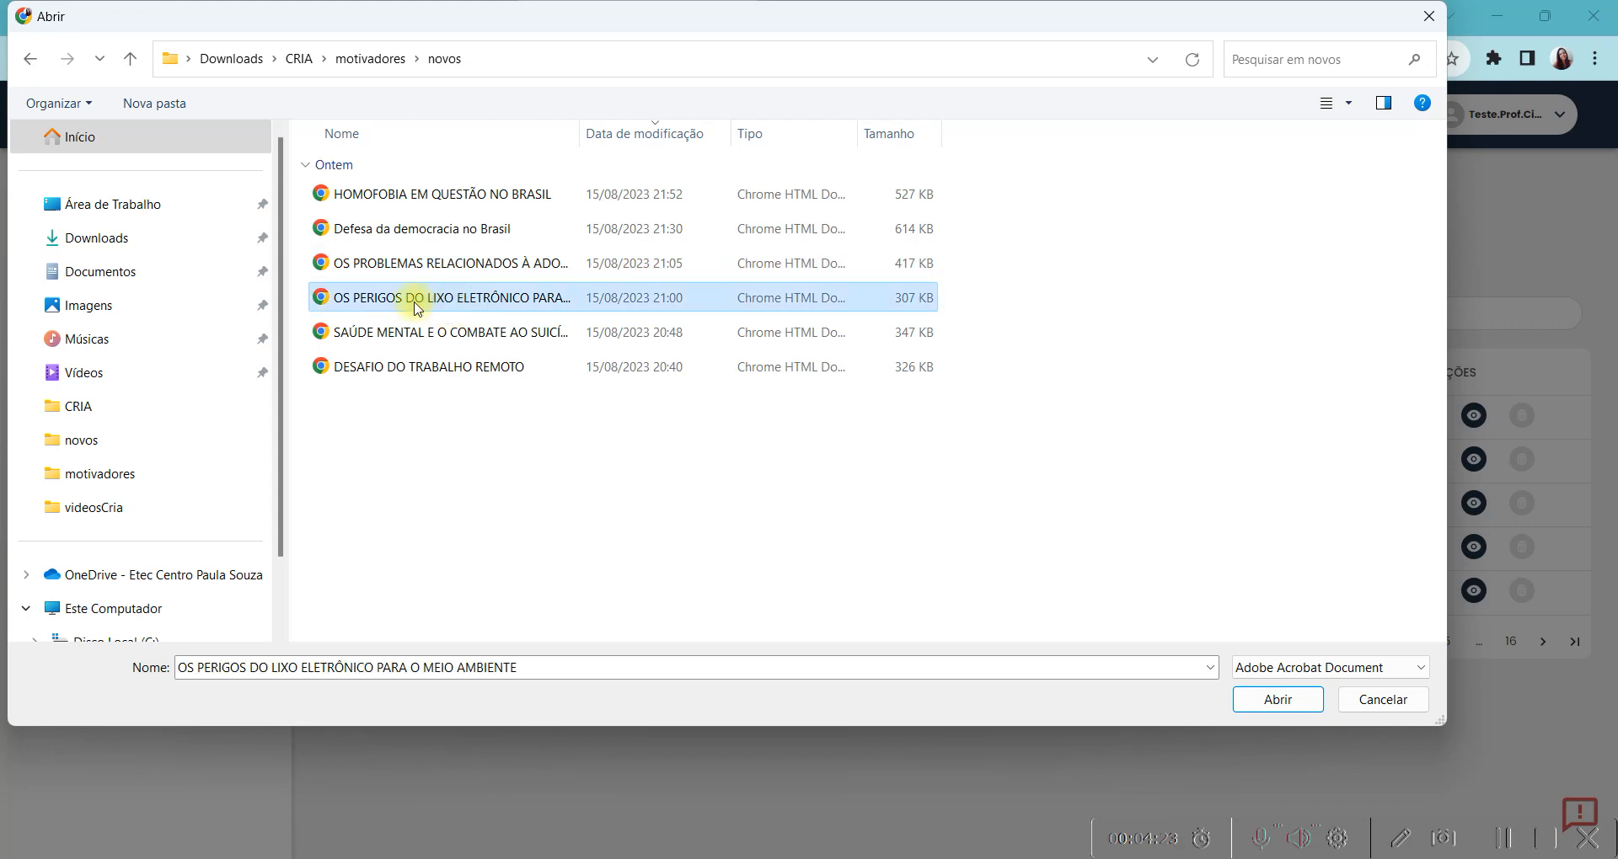
double_click(509, 307)
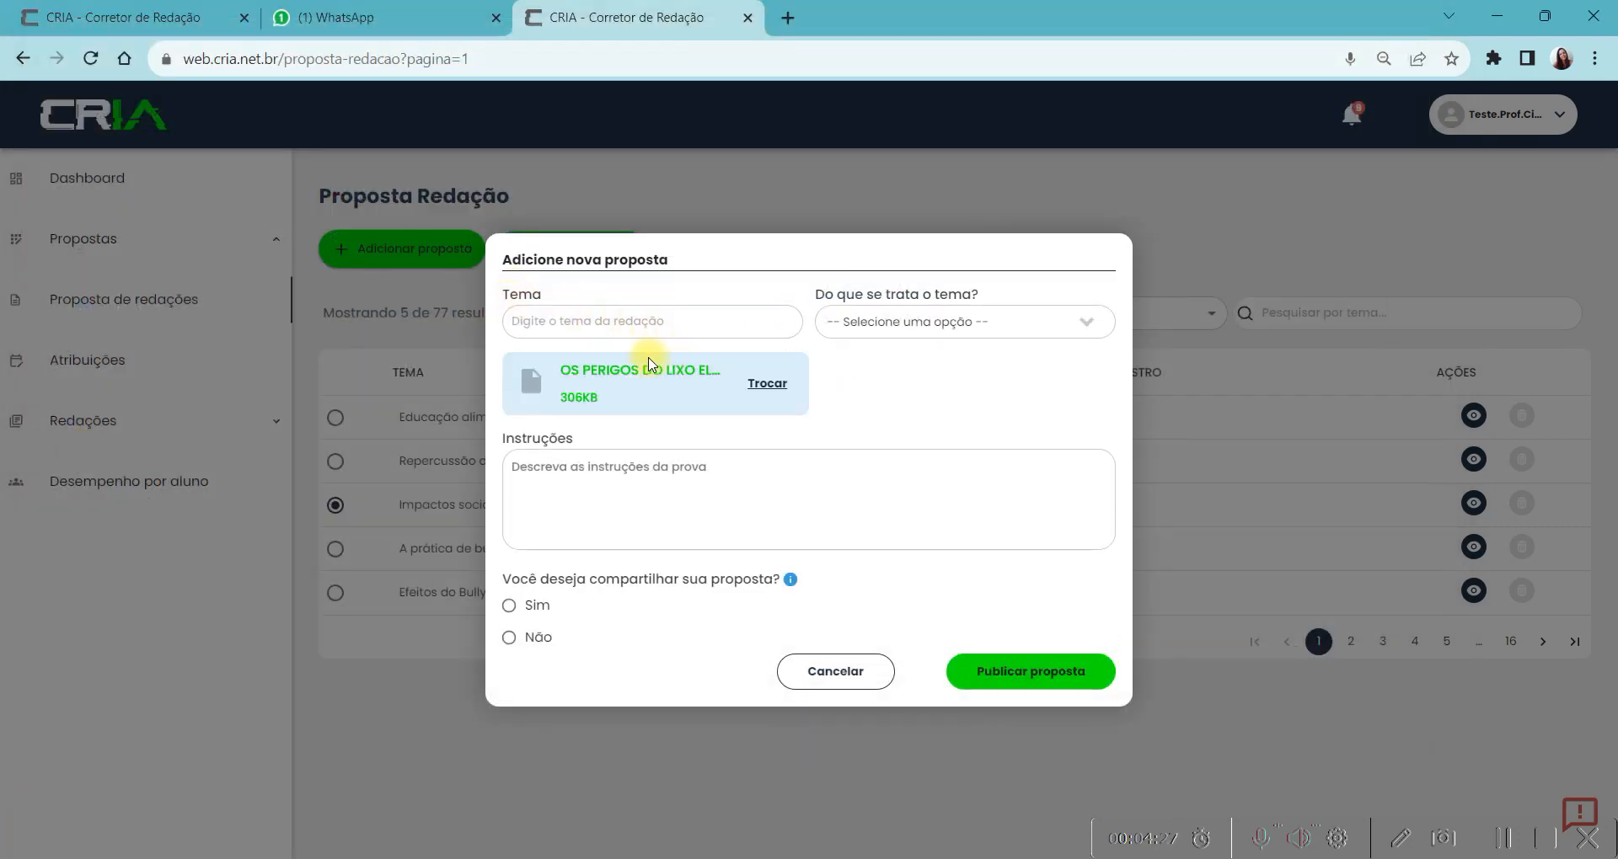
Switch to File Explorer and open the novos folder inside motivadores to fetch the proposal's theme.
left_click(641, 328)
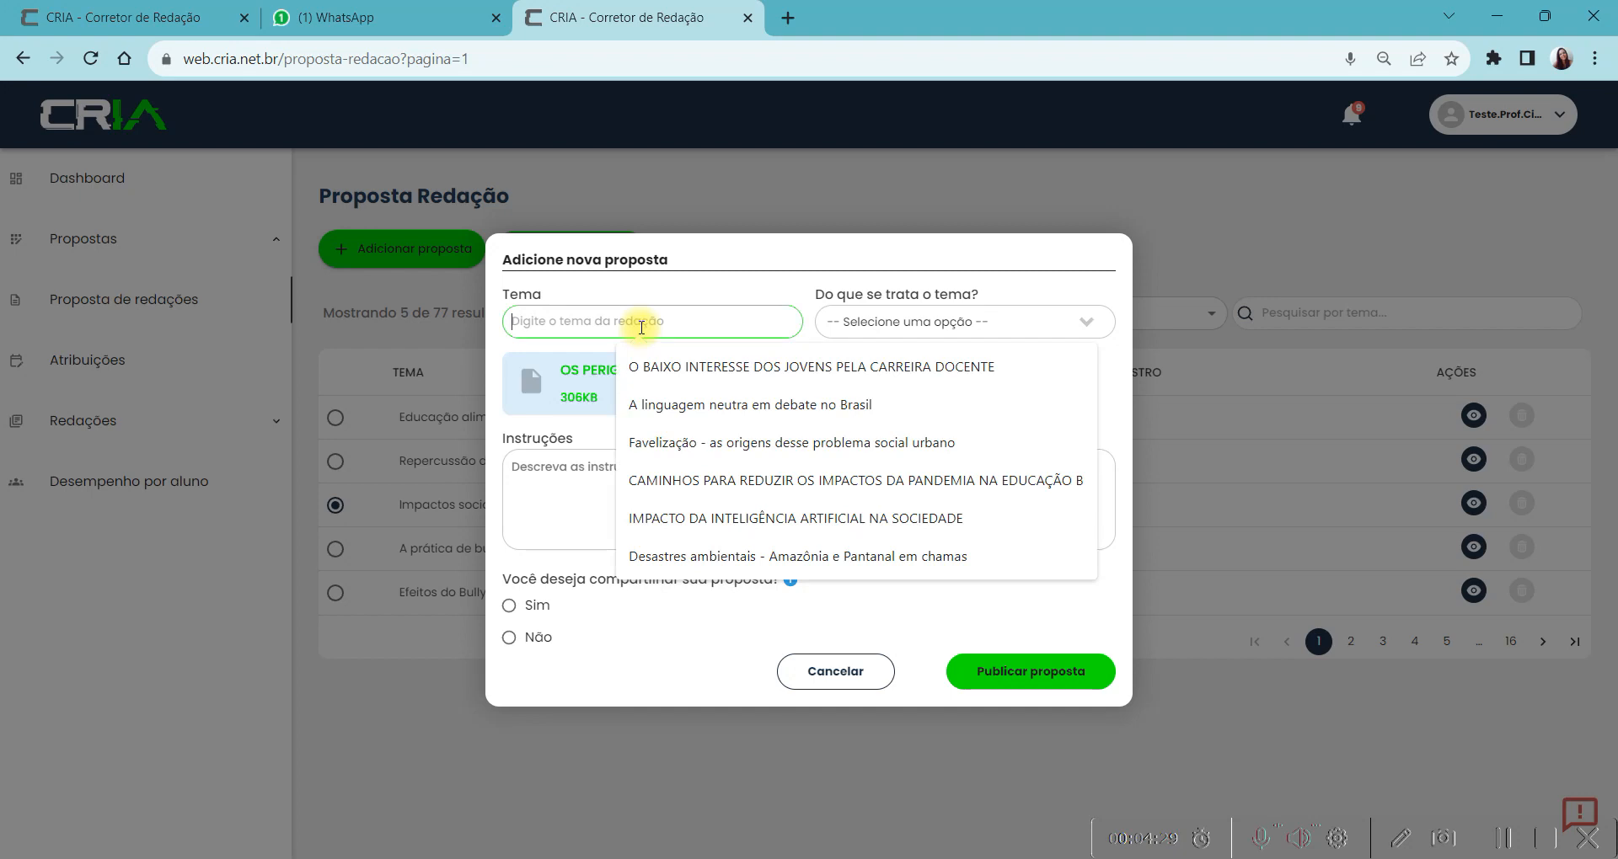
type("os")
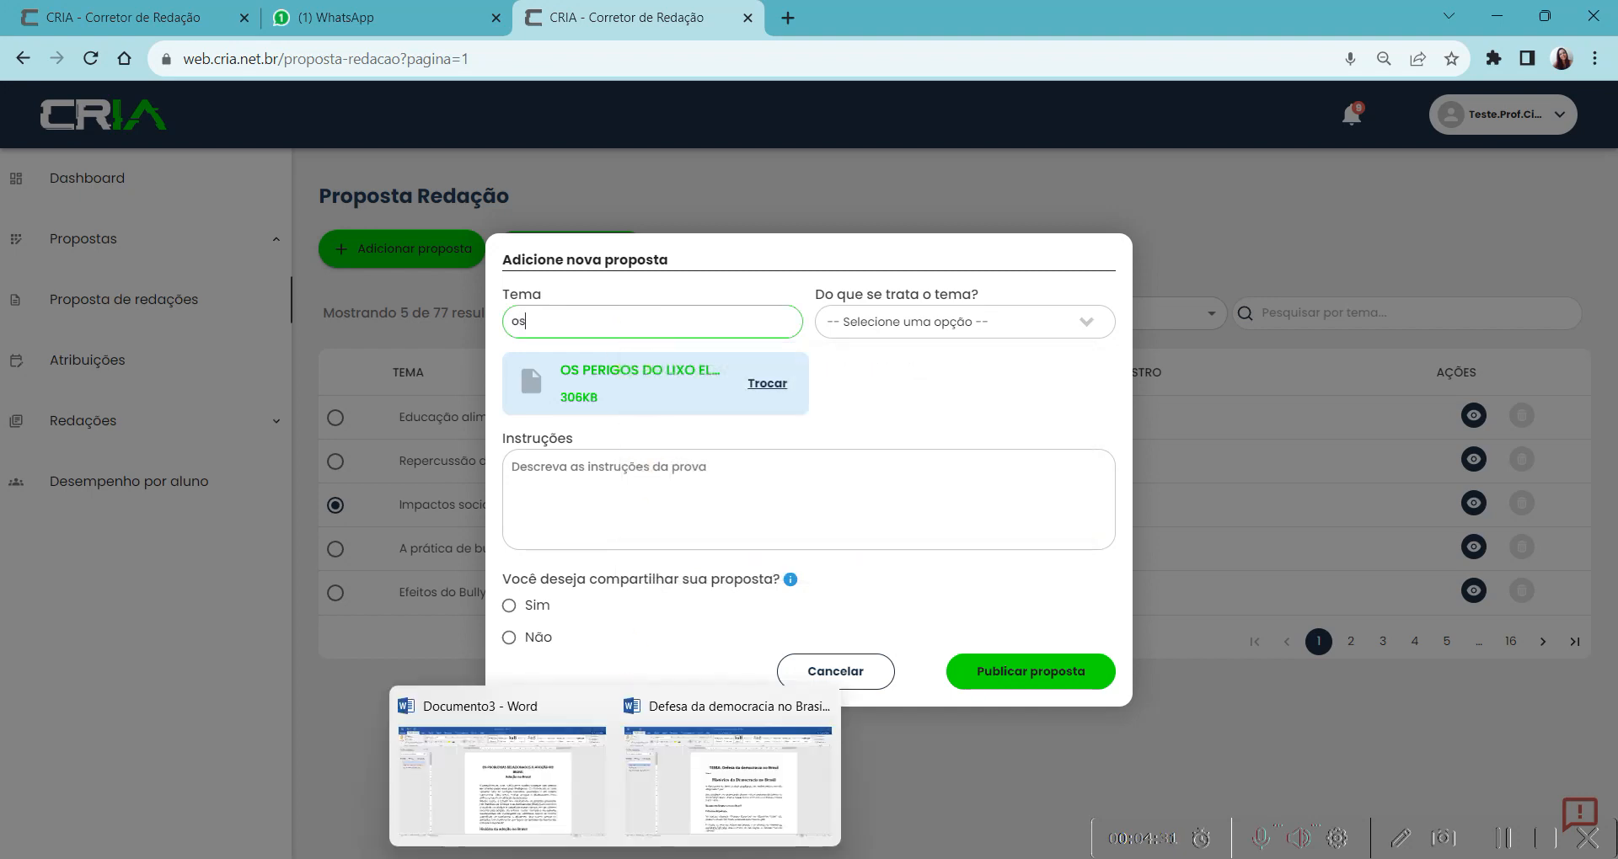
mouse_move(661, 858)
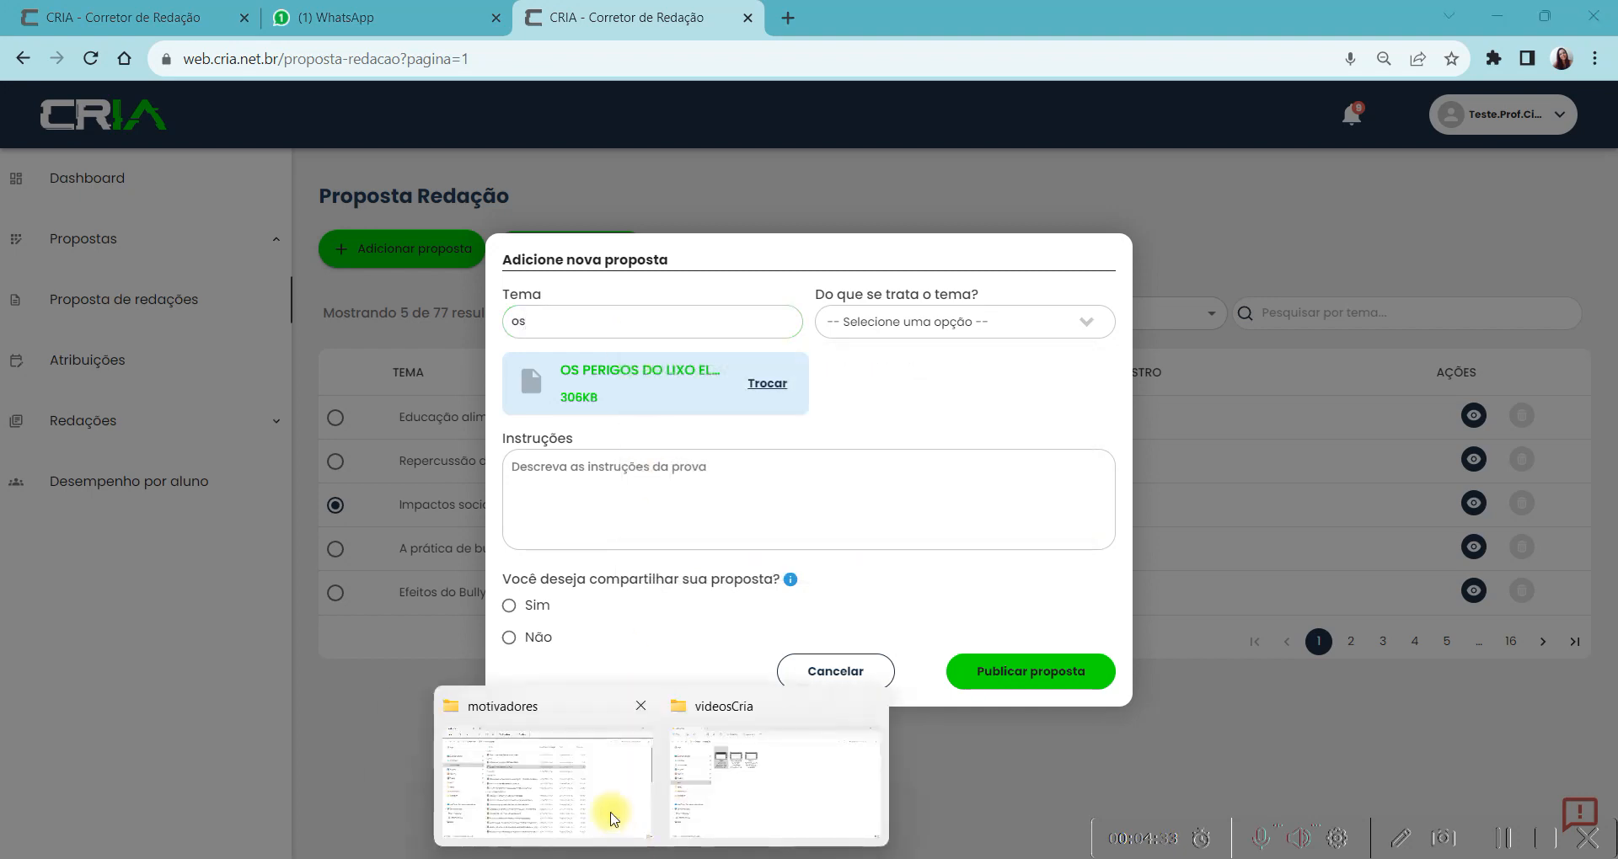
left_click(613, 812)
left_click(415, 349)
double_click(415, 349)
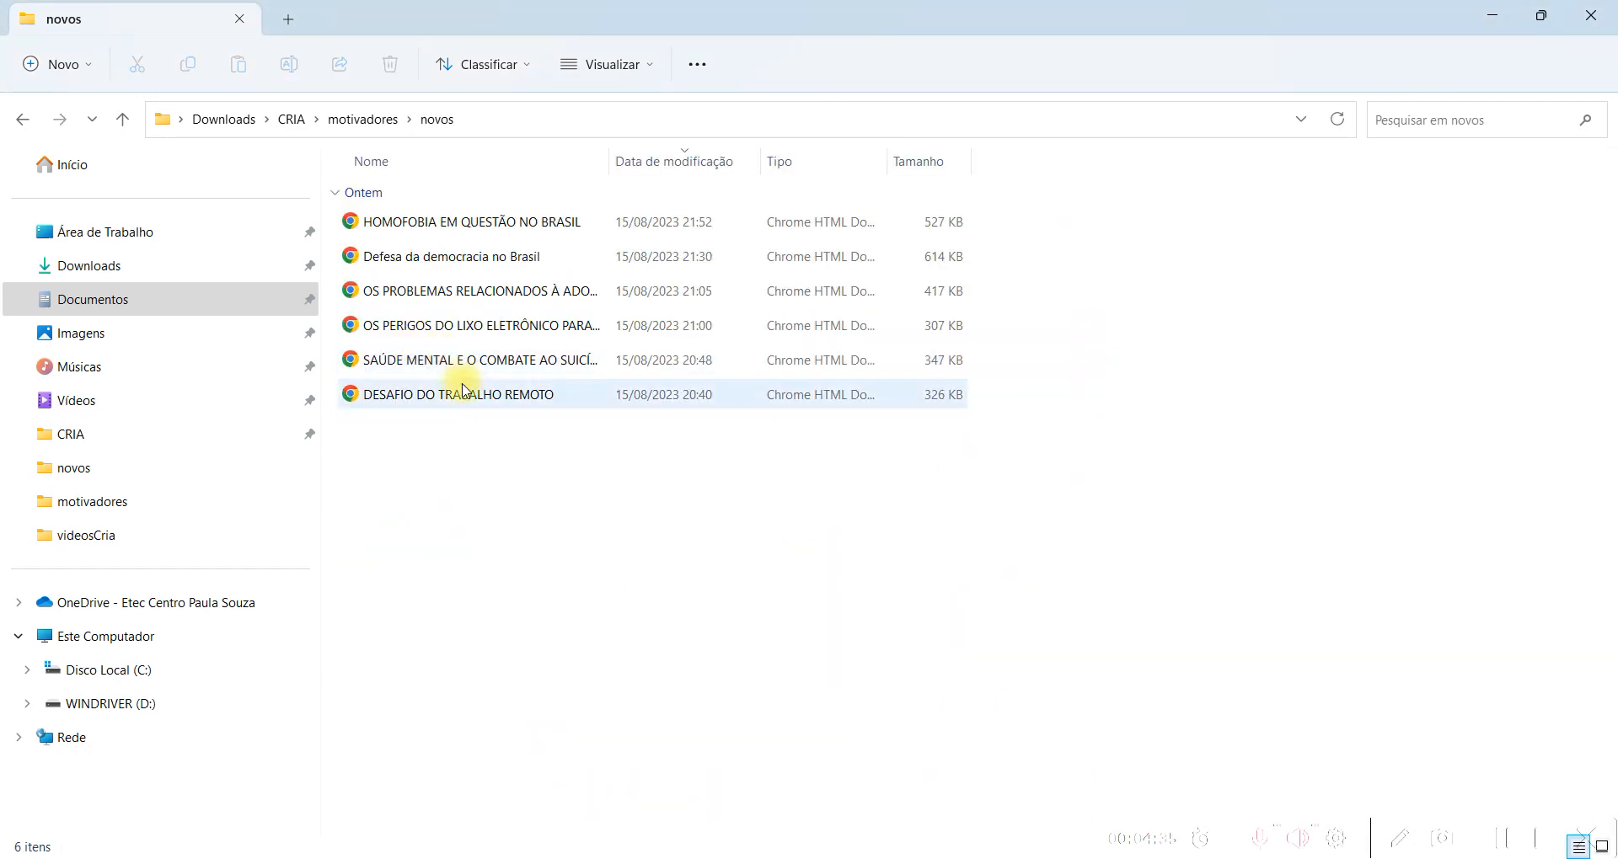
Copy the file name "OS PERIGOS DO LIXO ELETRÔNICO PARA O MEIO AMBIENTE" into the proposal's theme and set its subject to Meio Ambiente.
left_click(477, 336)
right_click(477, 335)
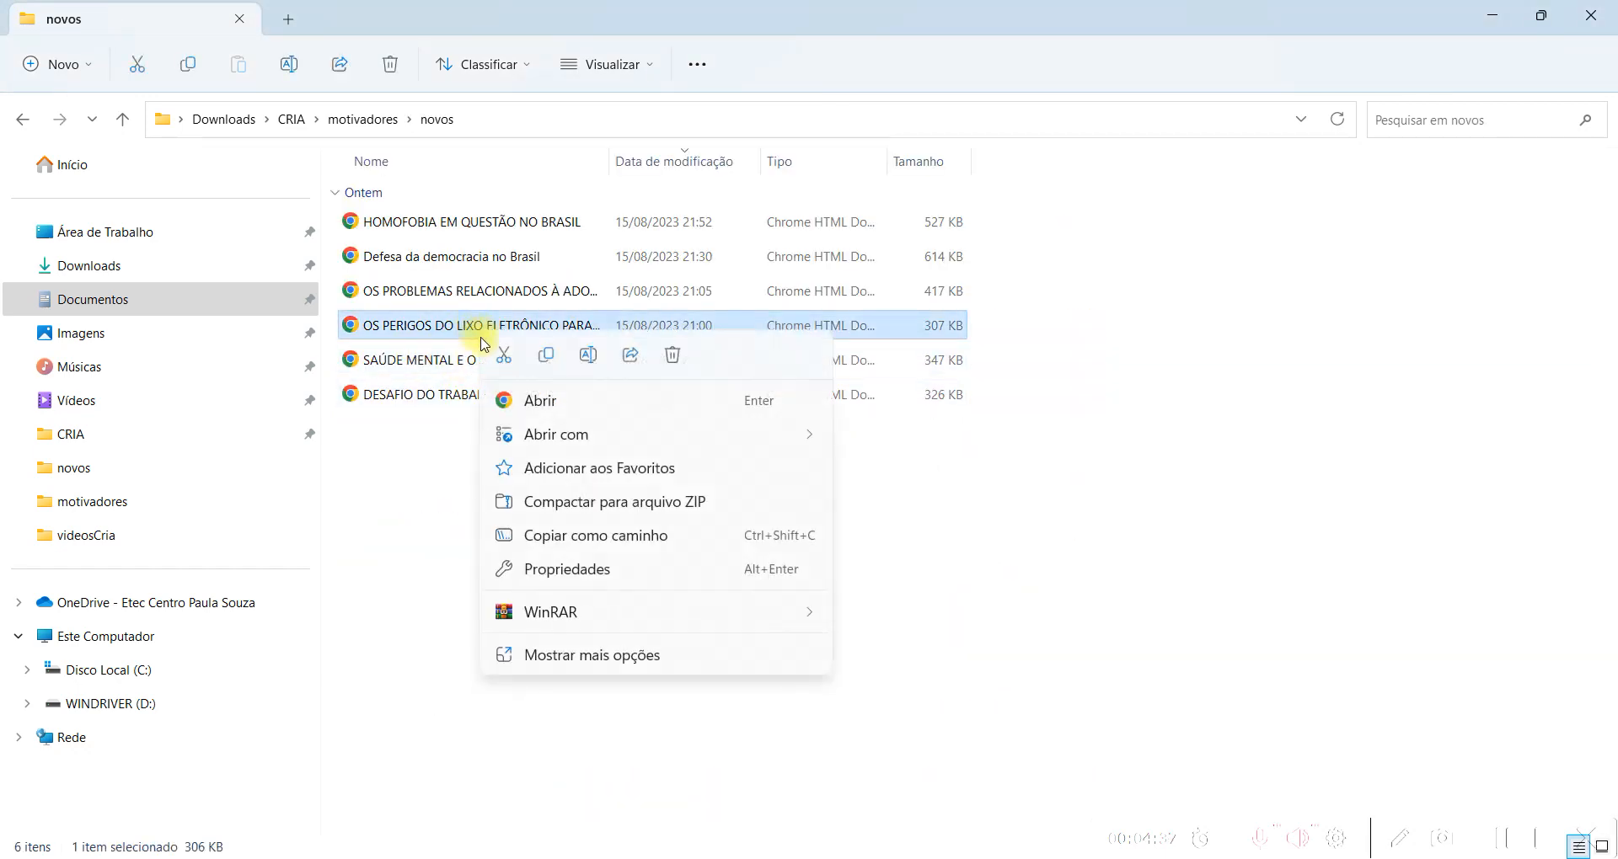
left_click(621, 654)
left_click(668, 608)
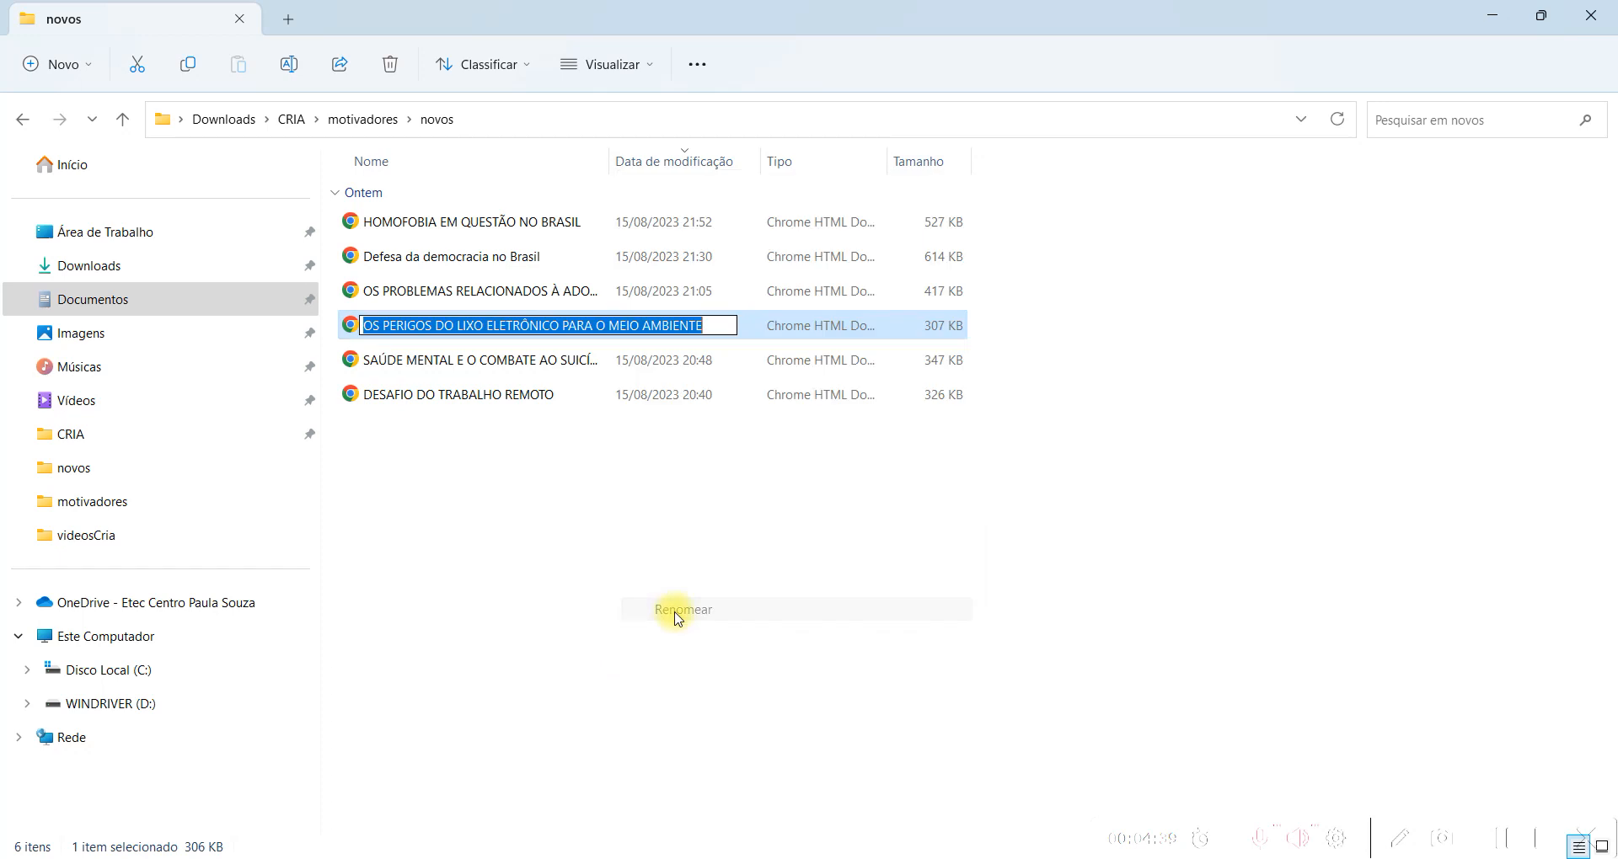
left_click(1474, 312)
left_click(1494, 7)
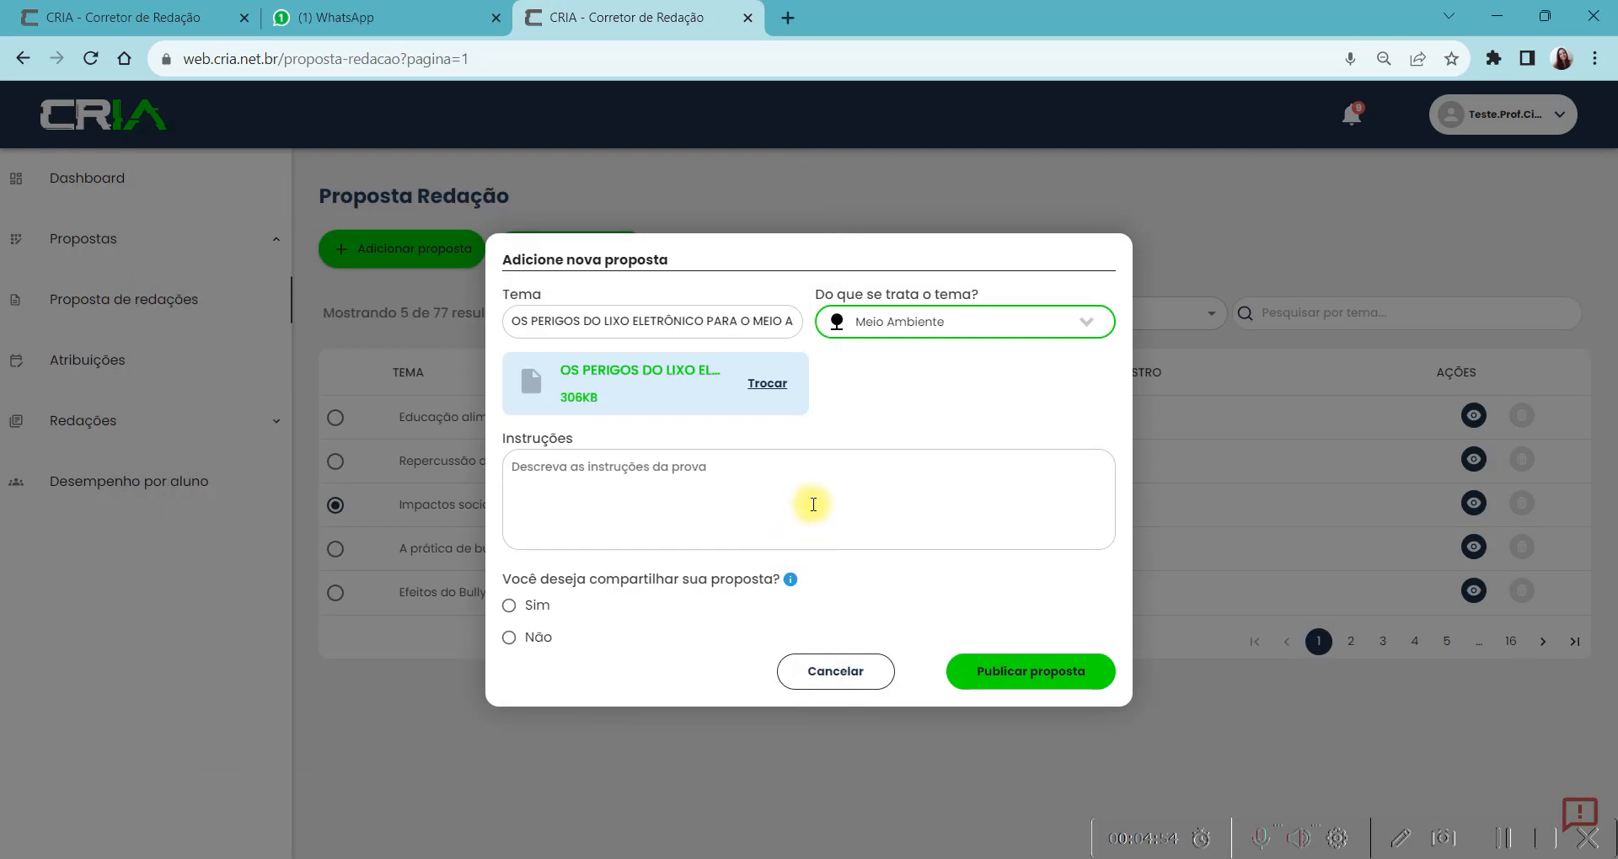
Fill in the instructions with the paragraph from "A partir da leitura dos textos motivadores" to "para defesa de seu ponto de vista.".
left_click(812, 501)
type("A partir da leitura dos textos motivadores e com base nos conhecimentos construídos ao longo de sua formação, redija um texto dissertativo argumentativo em modalidade escrita formal da língua portuguesa sobre o tema indicado, apresentando proposta de intervenção que respeite os direitos humanos. Selecione, organize e relacione, de forma coerente e coesa, argumentos e fatos para defesa de seu ponto de vista.")
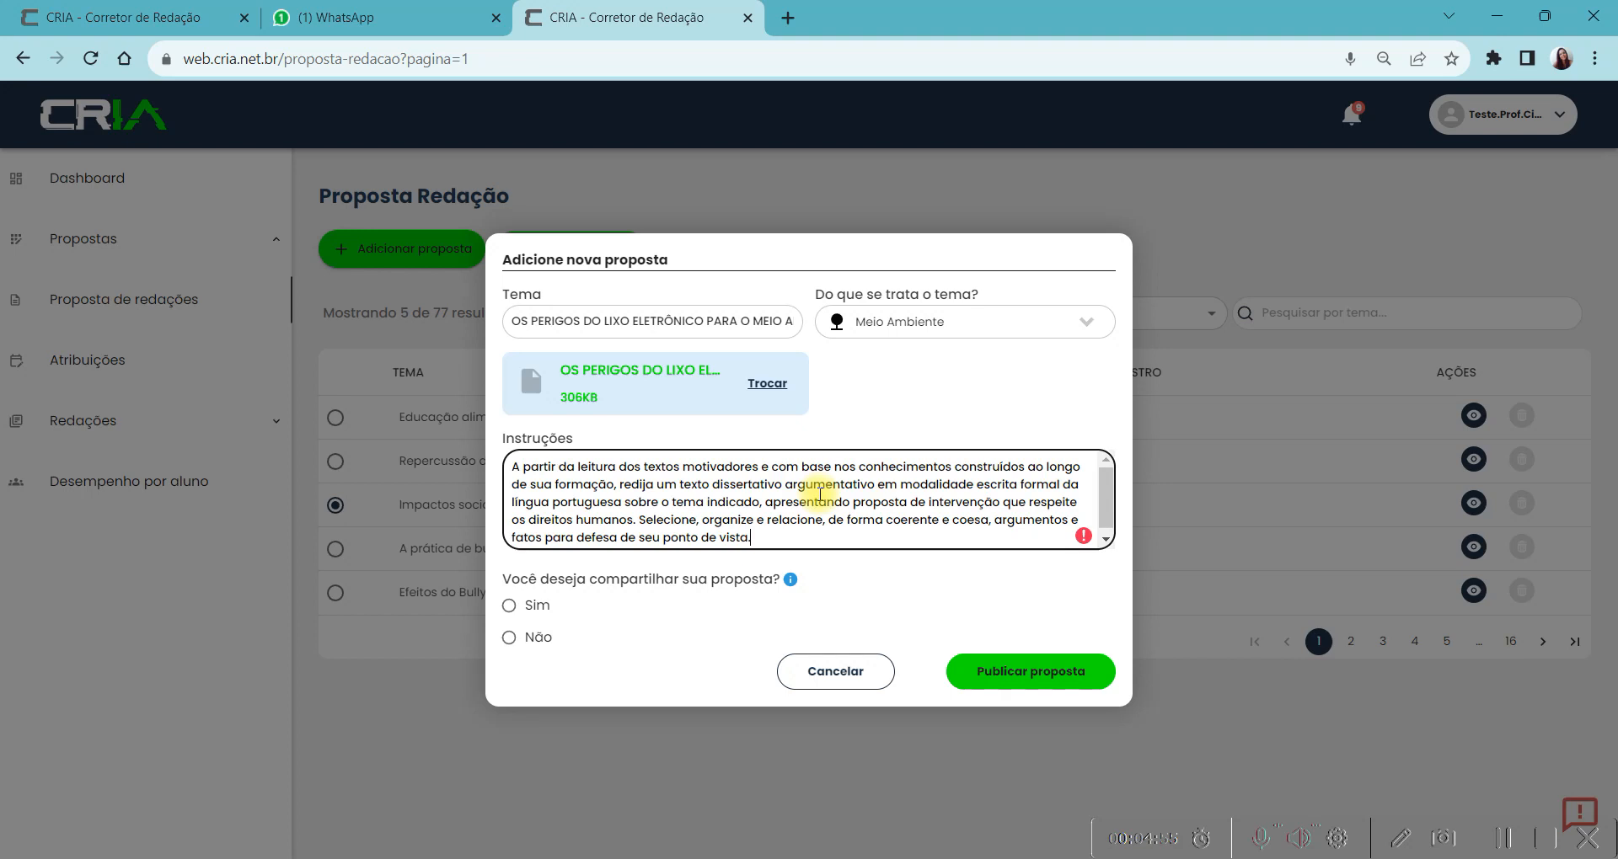
left_click_drag(792, 539, 516, 466)
left_click(792, 517)
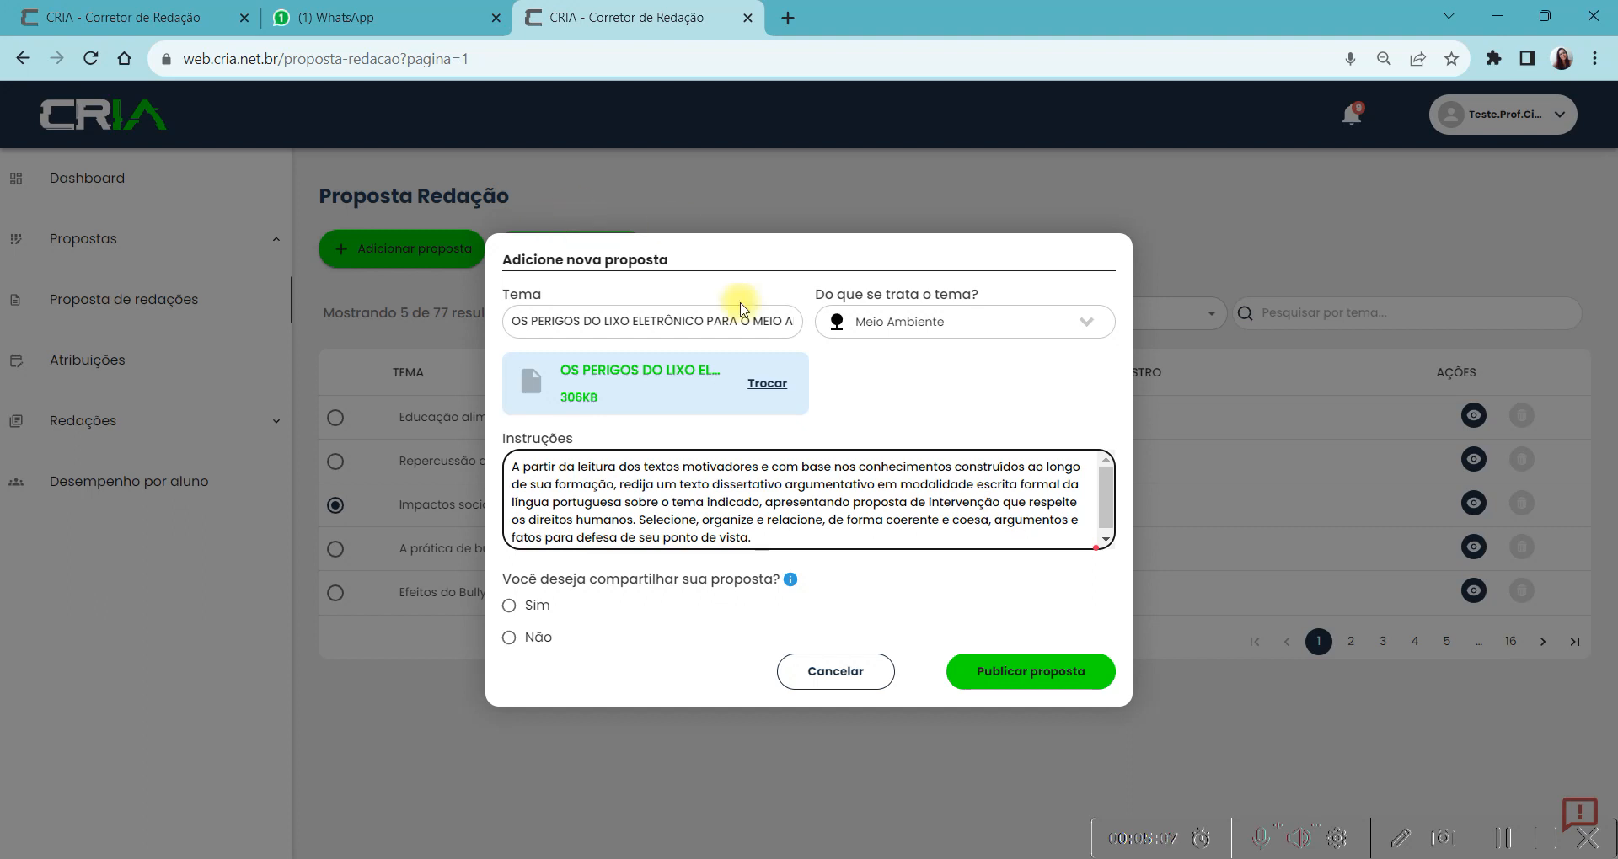
left_click_drag(780, 541, 472, 438)
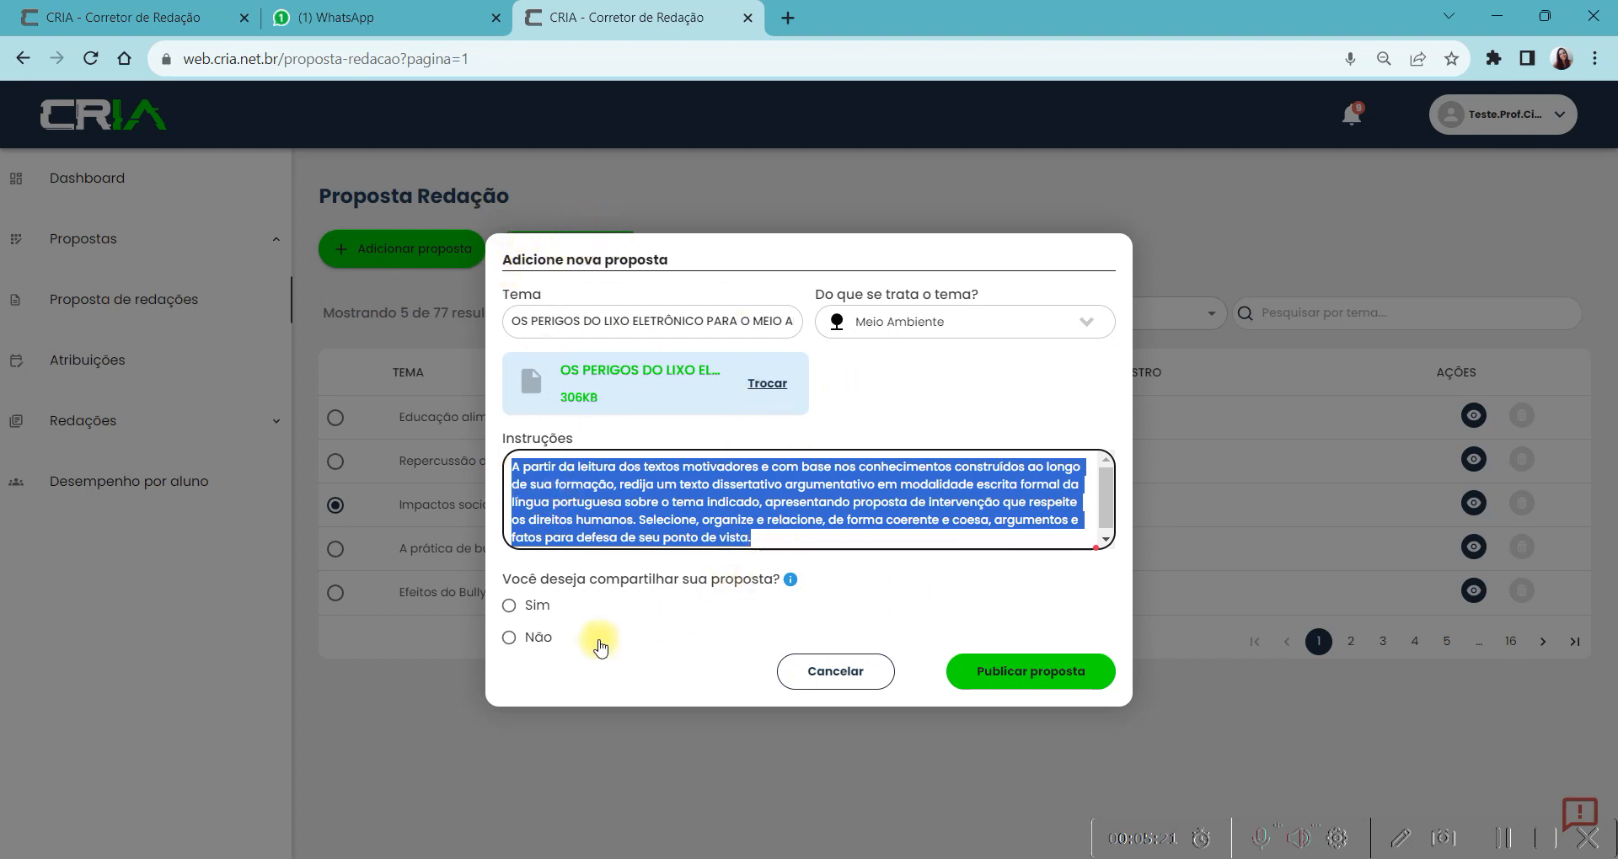
Choose Sim for sharing the proposal, publish it, and leave its class assignment form without assigning.
left_click(510, 606)
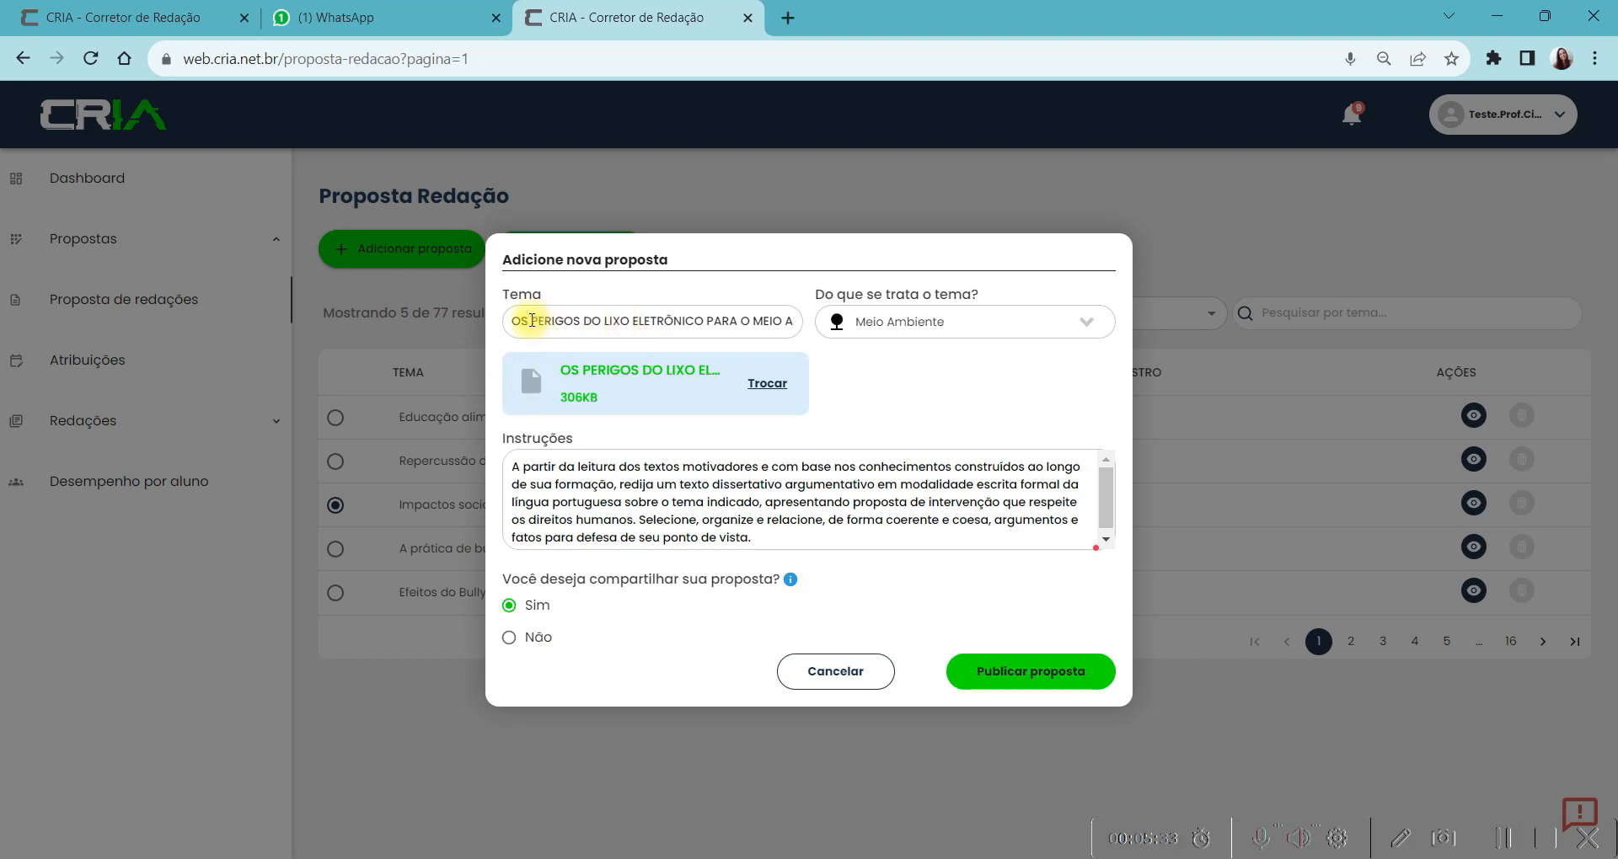
left_click_drag(516, 320, 847, 317)
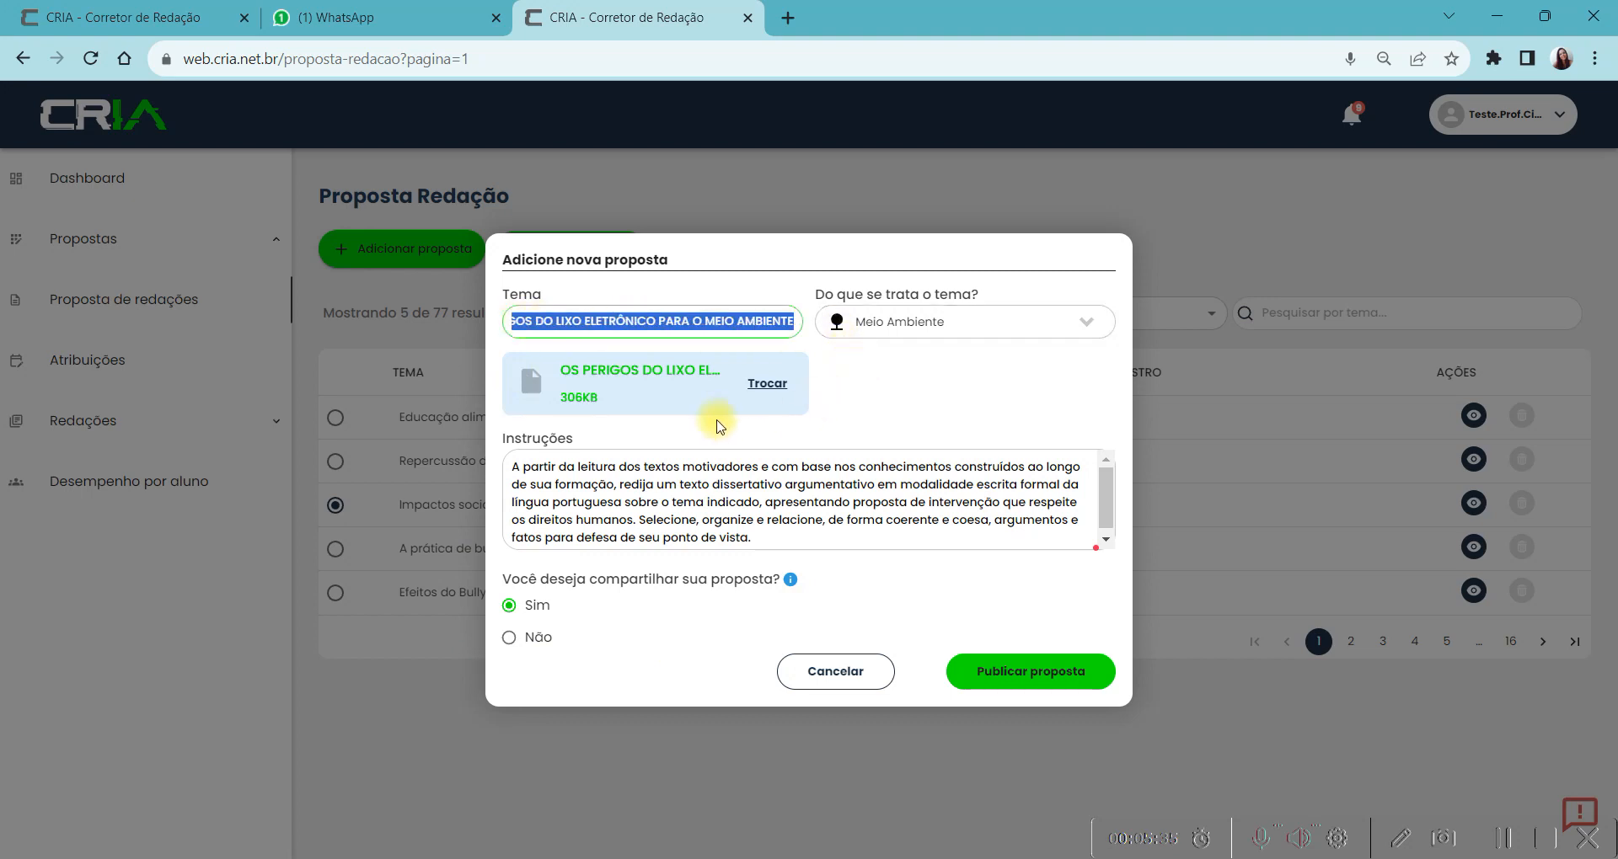
left_click(1035, 676)
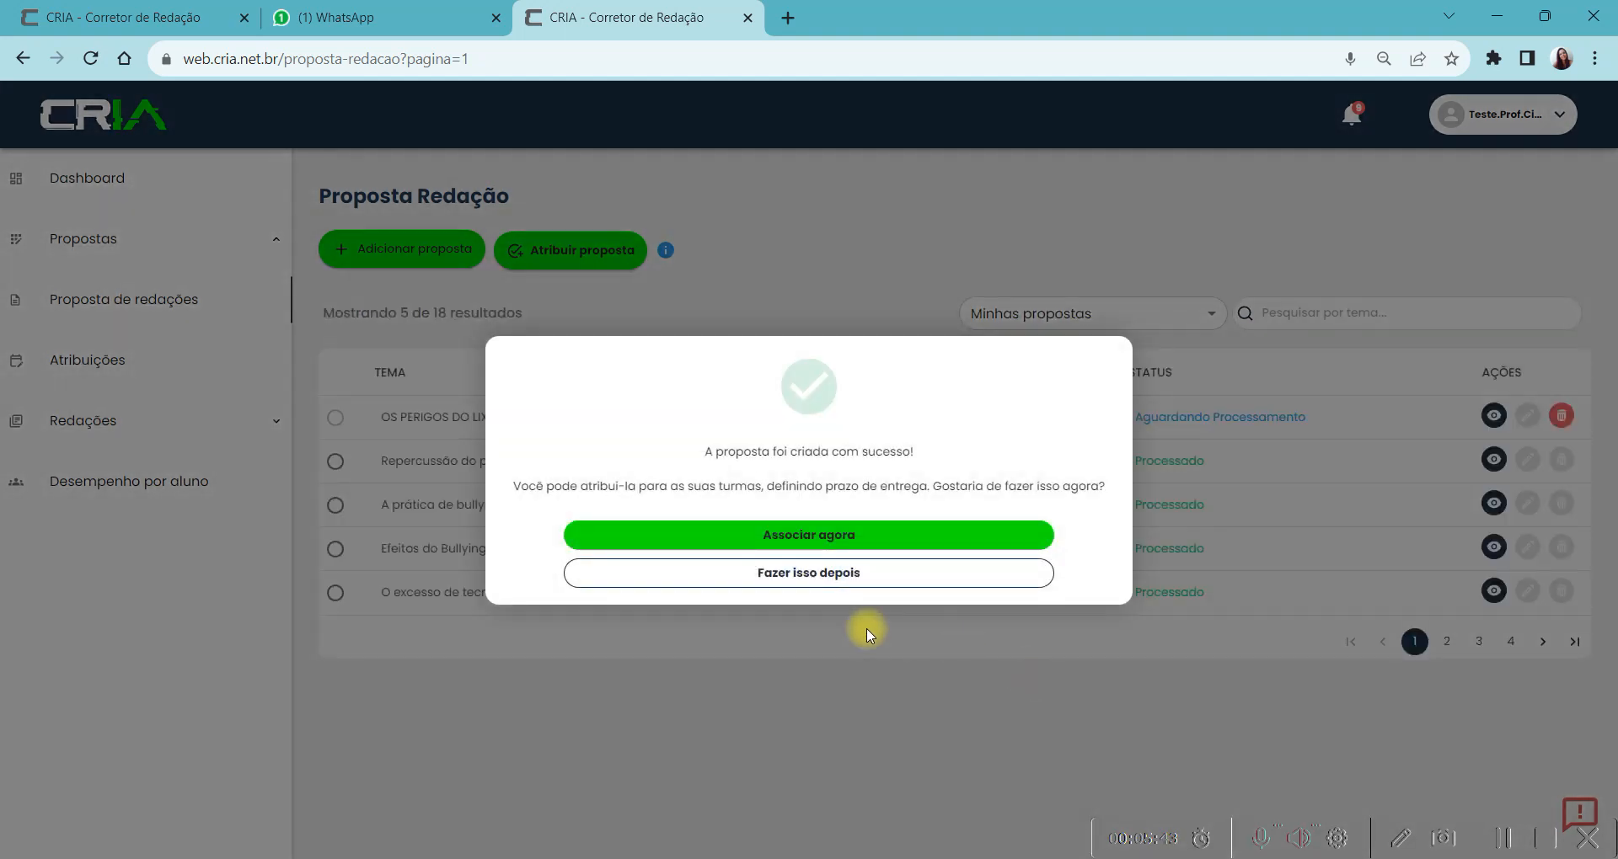
left_click(832, 540)
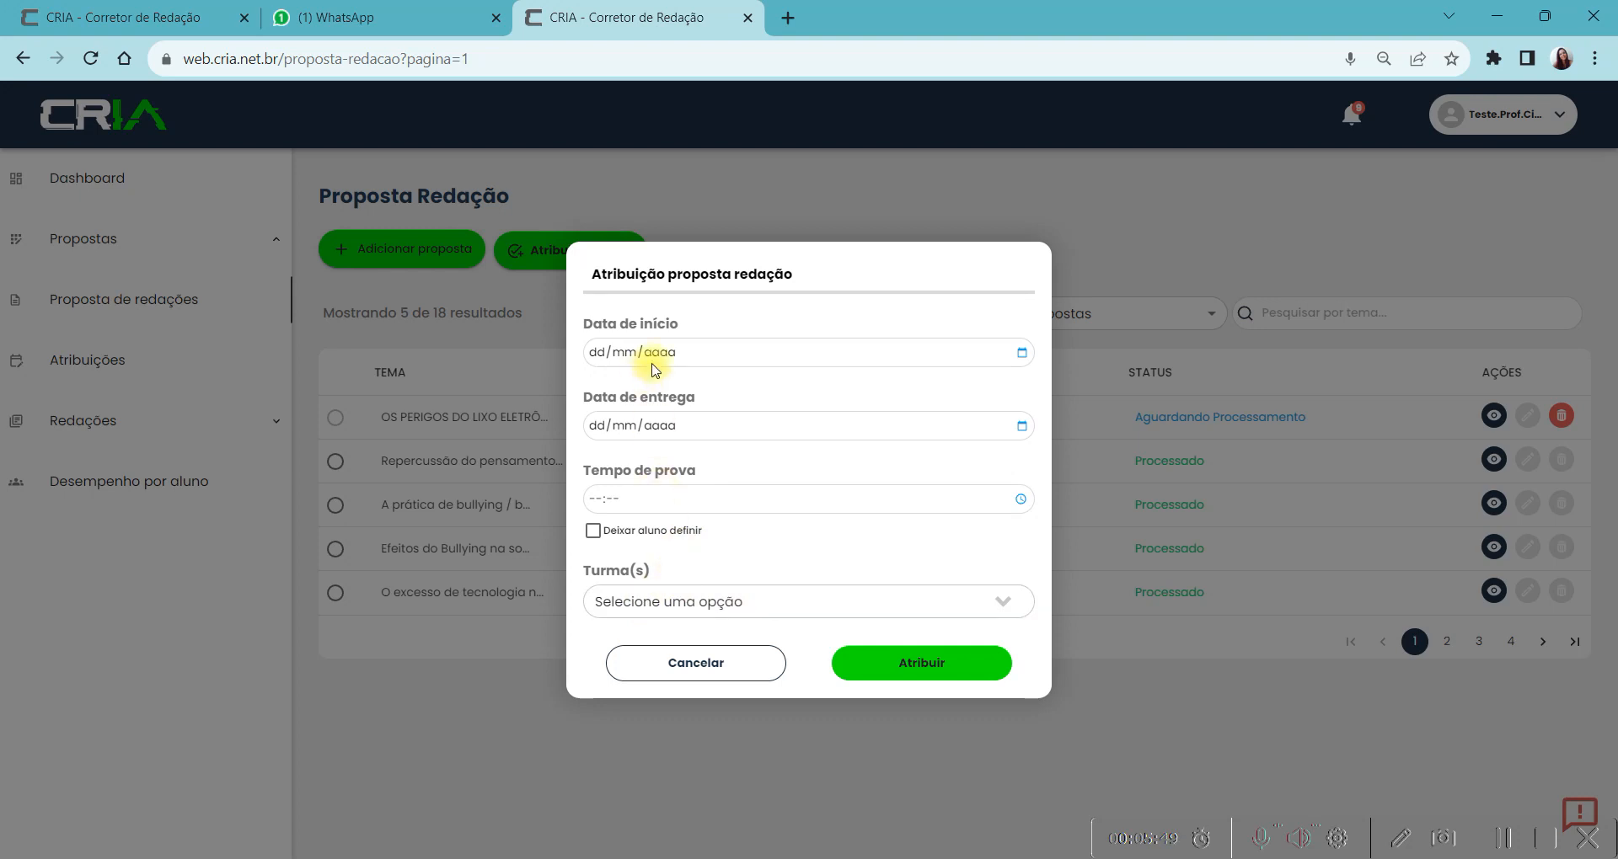
left_click(704, 666)
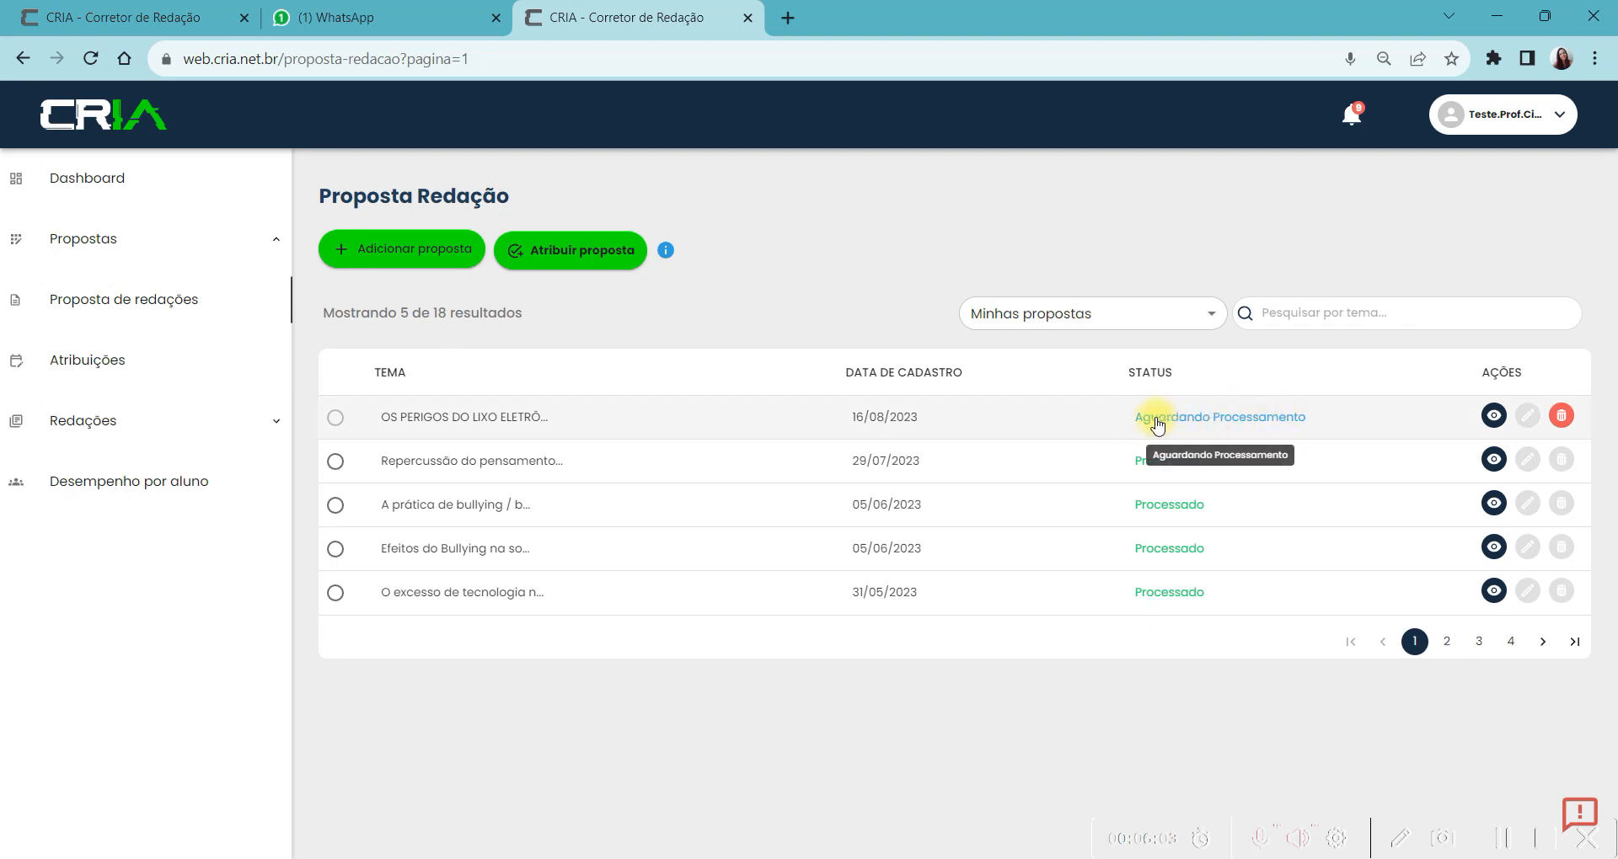
left_click(1150, 375)
left_click(1136, 379)
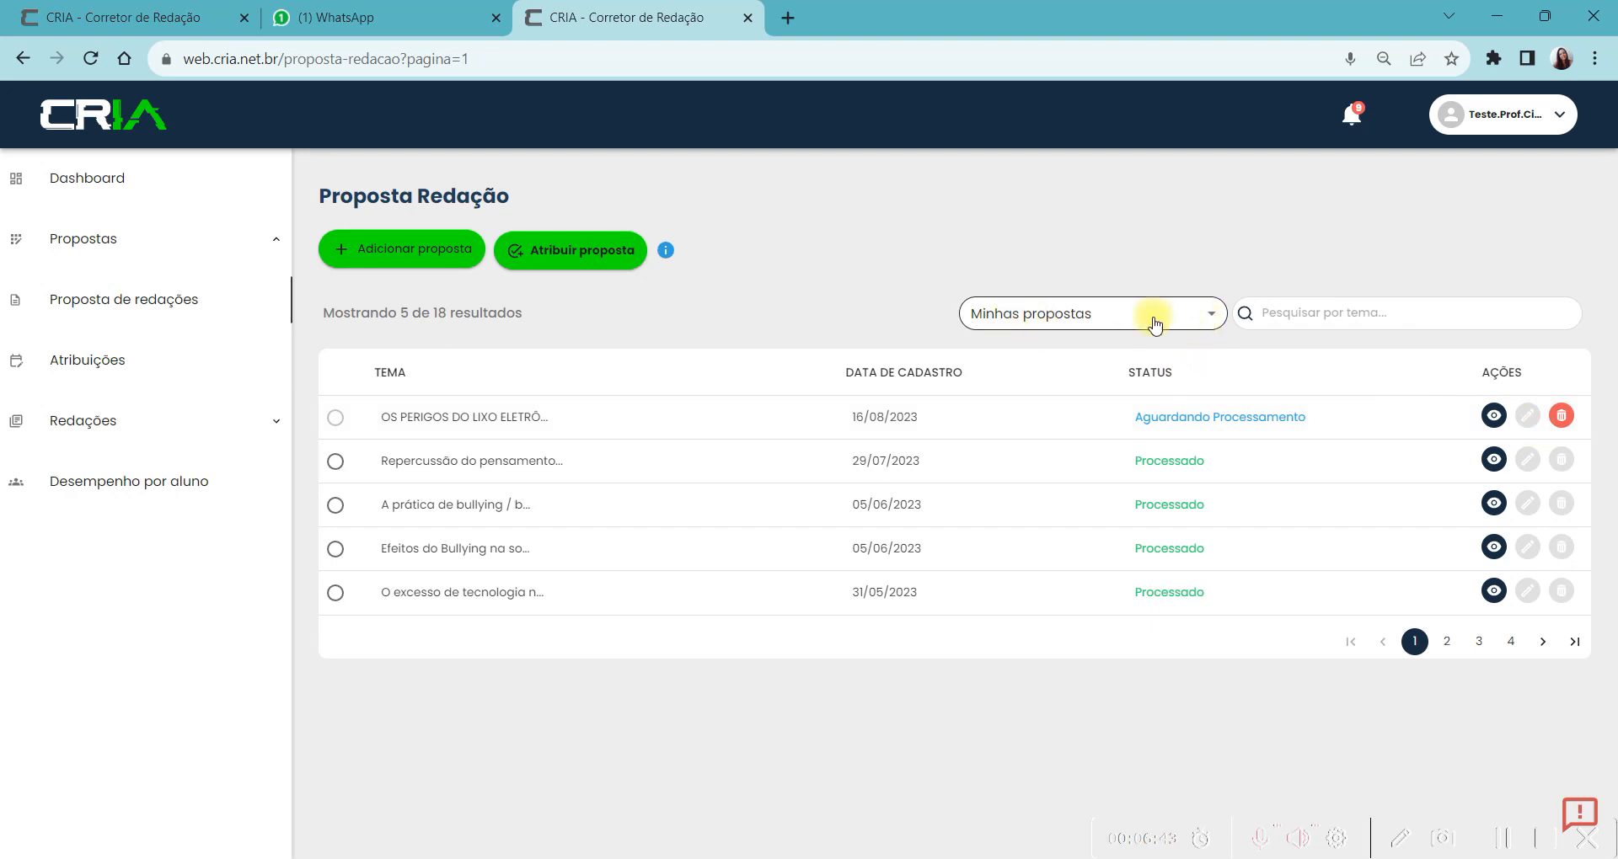
Filter the proposal list to Propostas Públicas and browse it from page 16 back to page 12.
left_click(1211, 319)
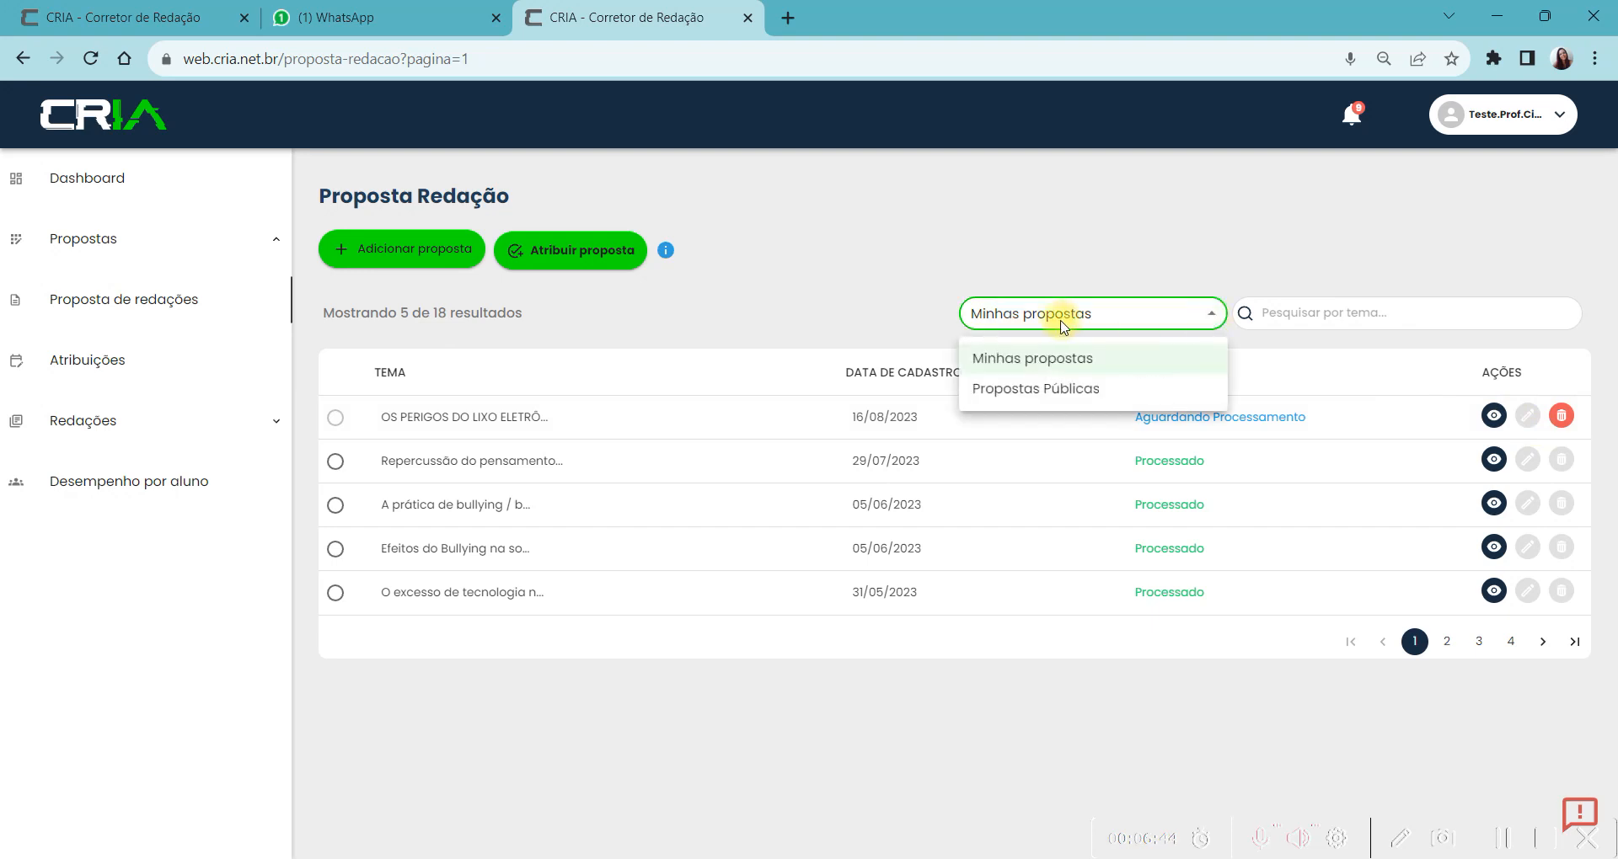
left_click(1066, 392)
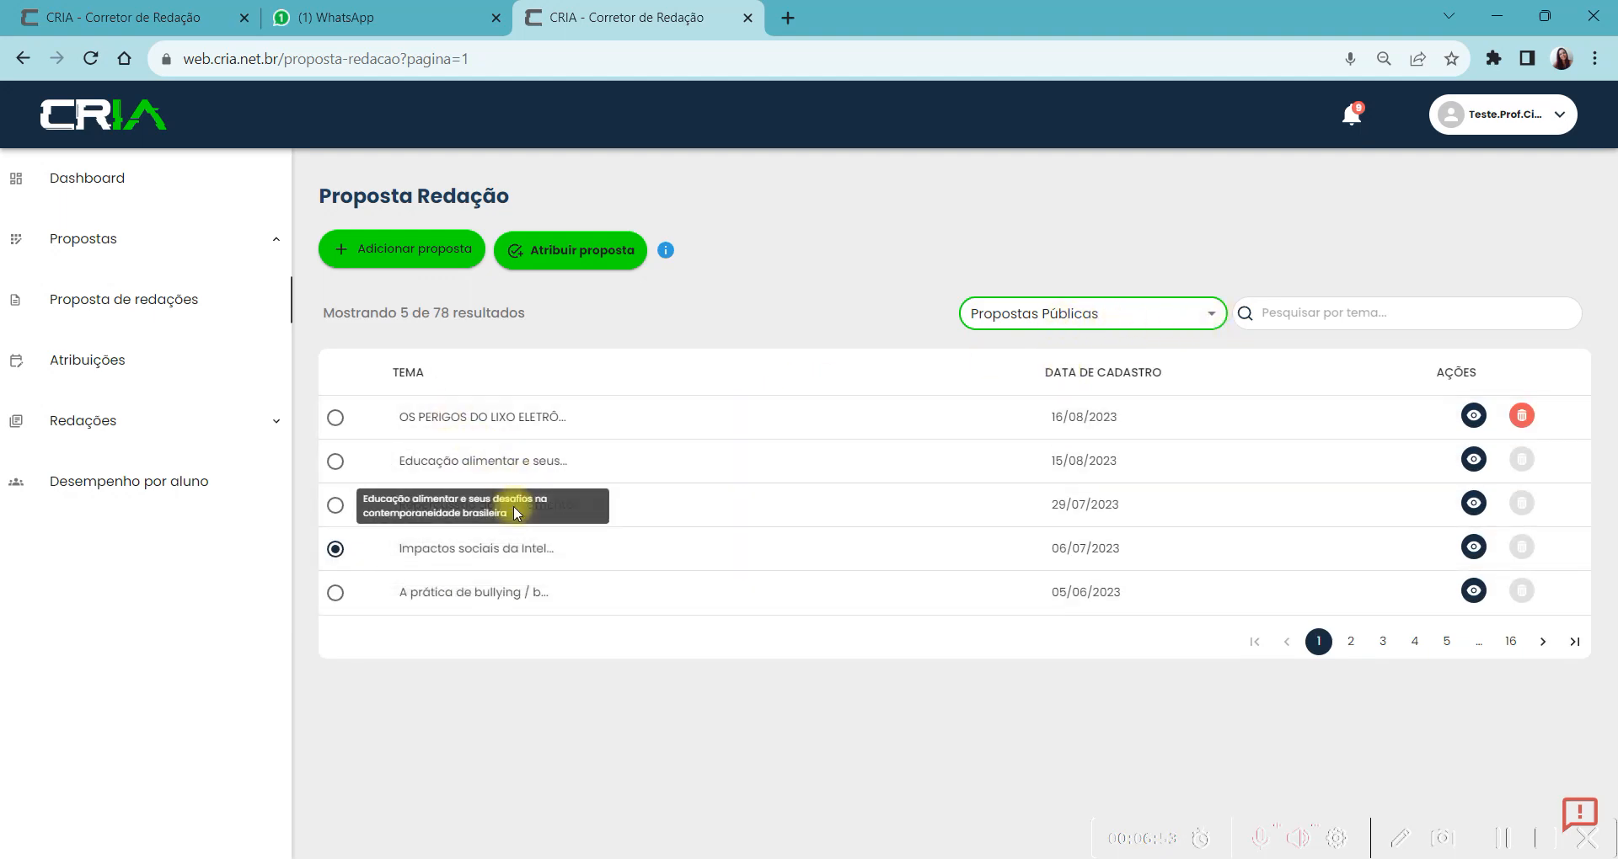
left_click(1510, 643)
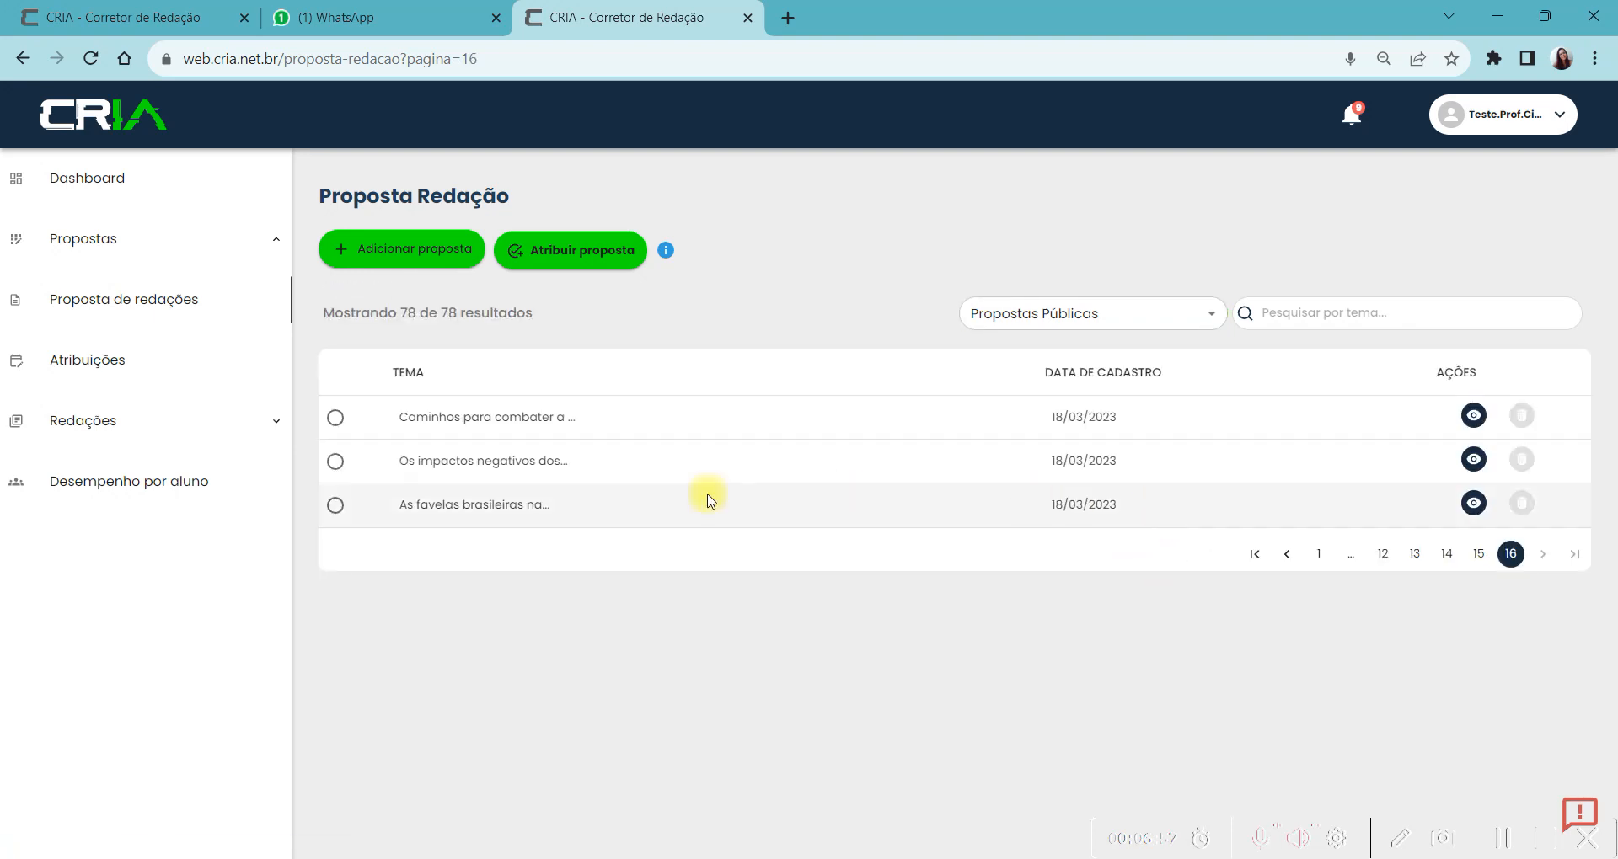
left_click(1467, 558)
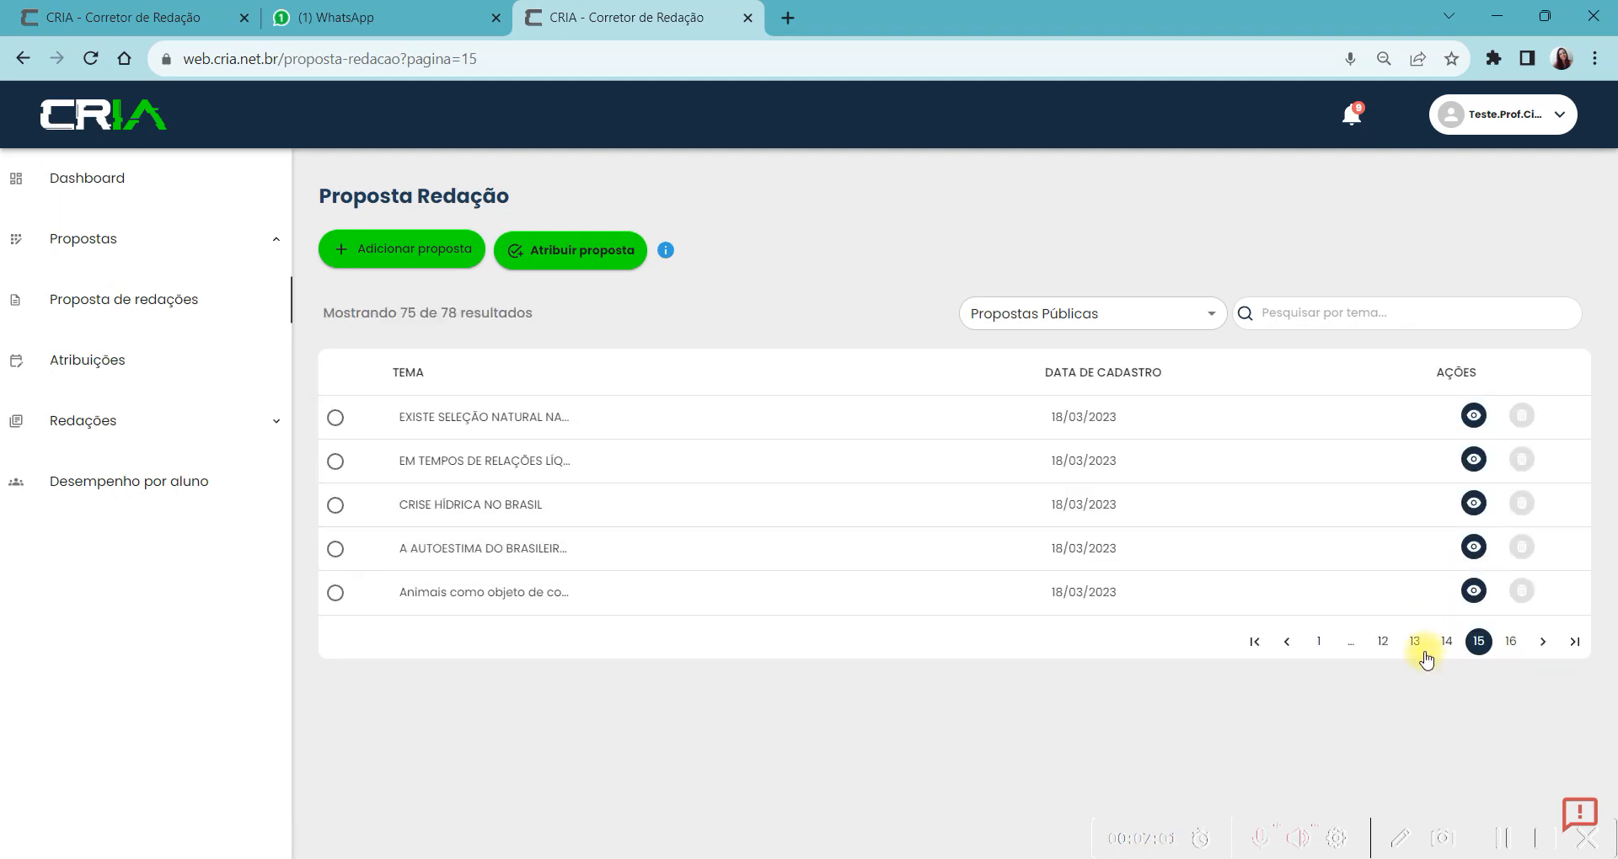
left_click(1449, 643)
left_click(1415, 643)
left_click(1382, 643)
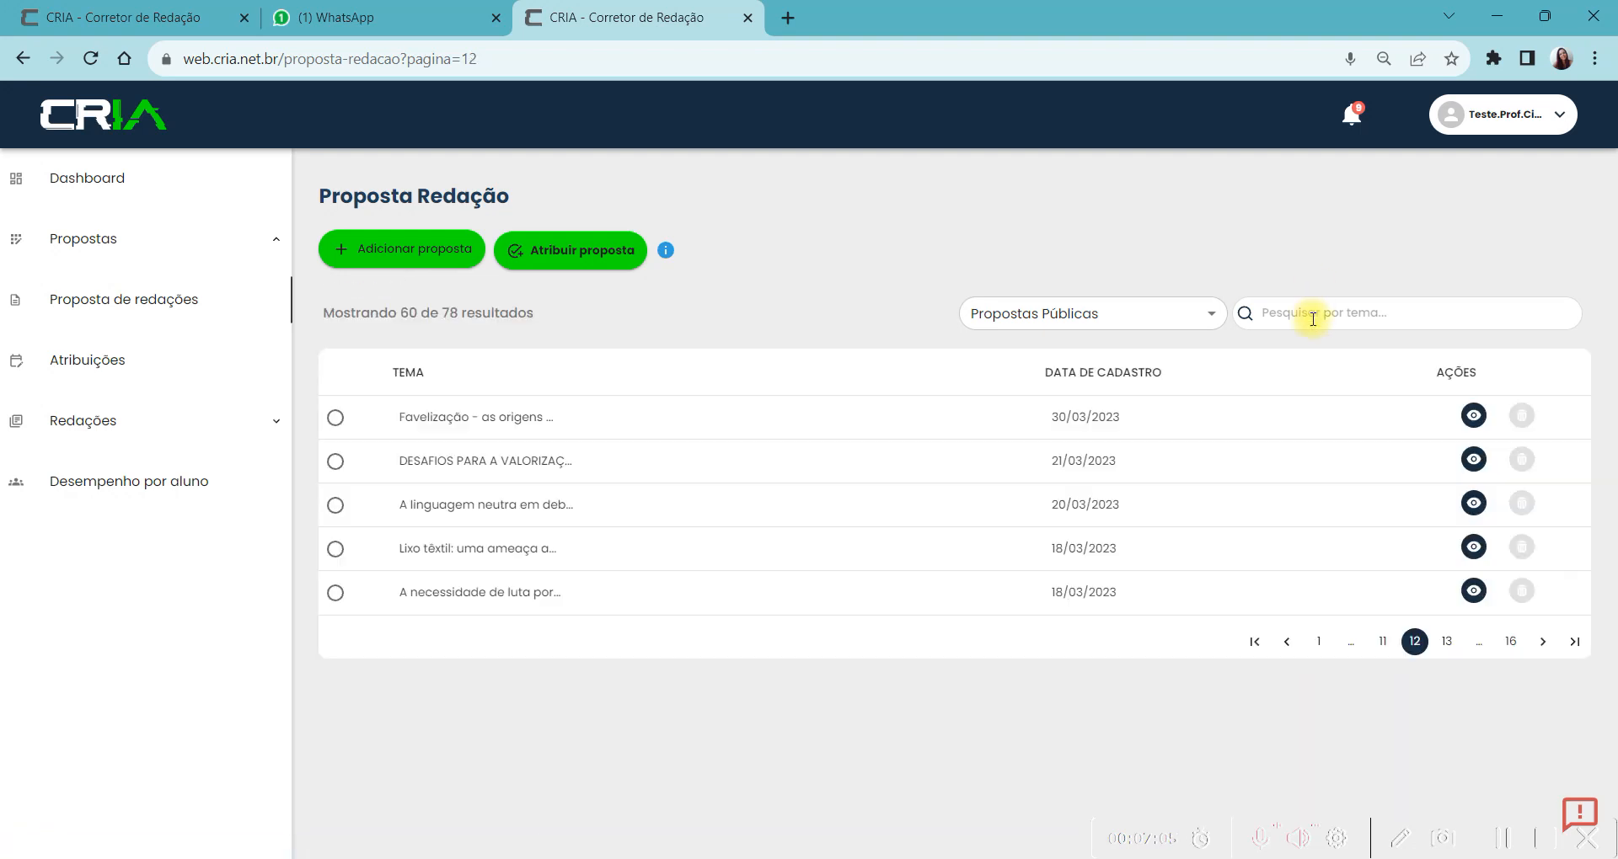
Search the public proposals by theme for "pandemia" and for "cigarro", keeping the Propostas Públicas filter.
left_click(1302, 314)
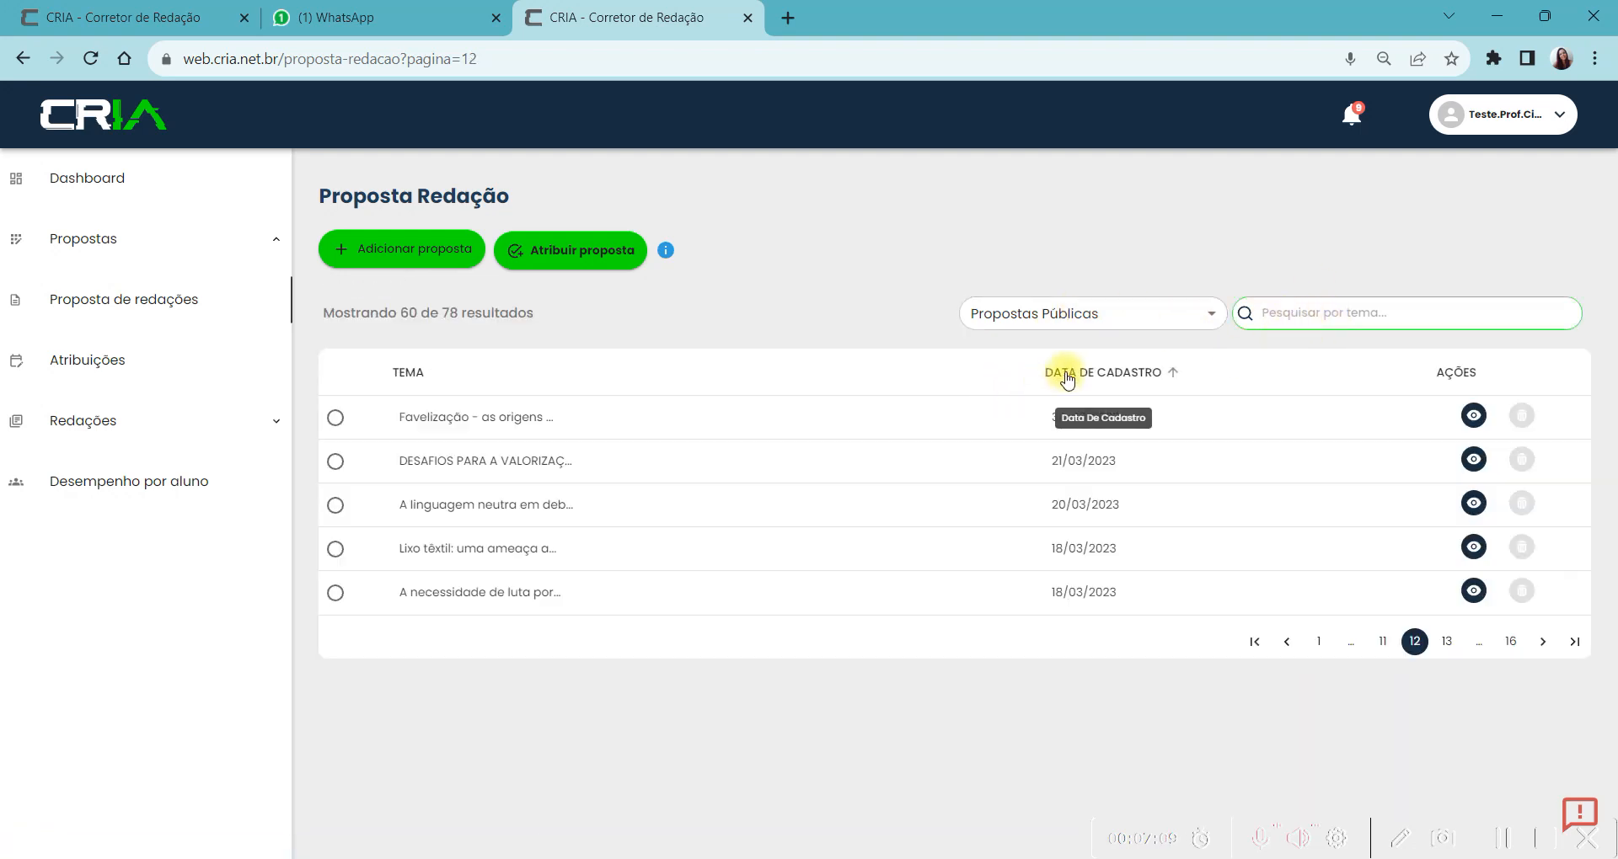
type("pandemia")
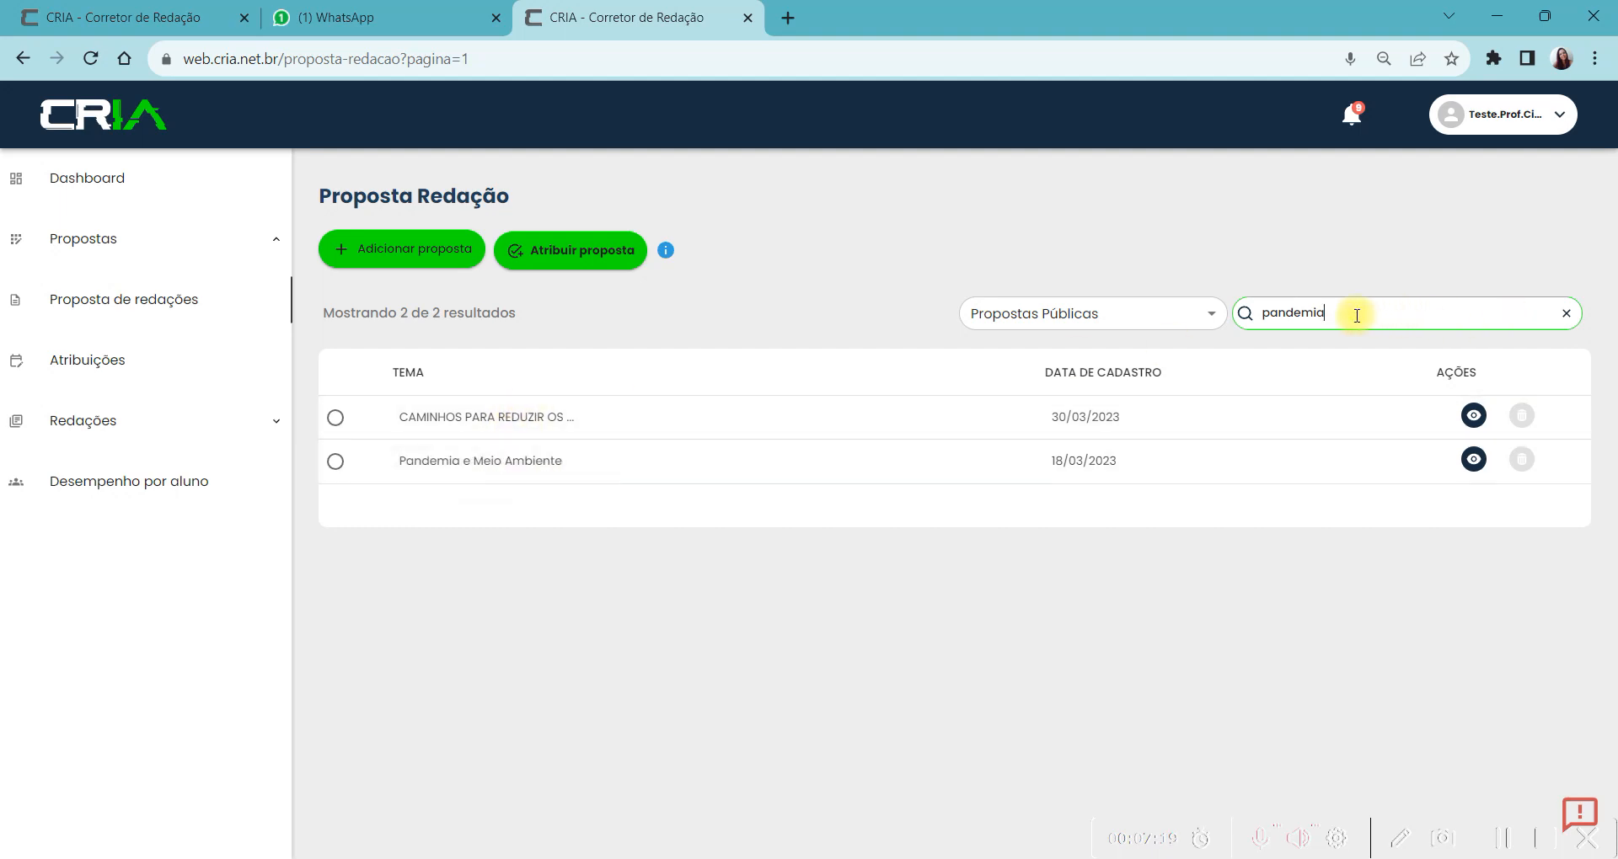
left_click_drag(1345, 315, 1255, 319)
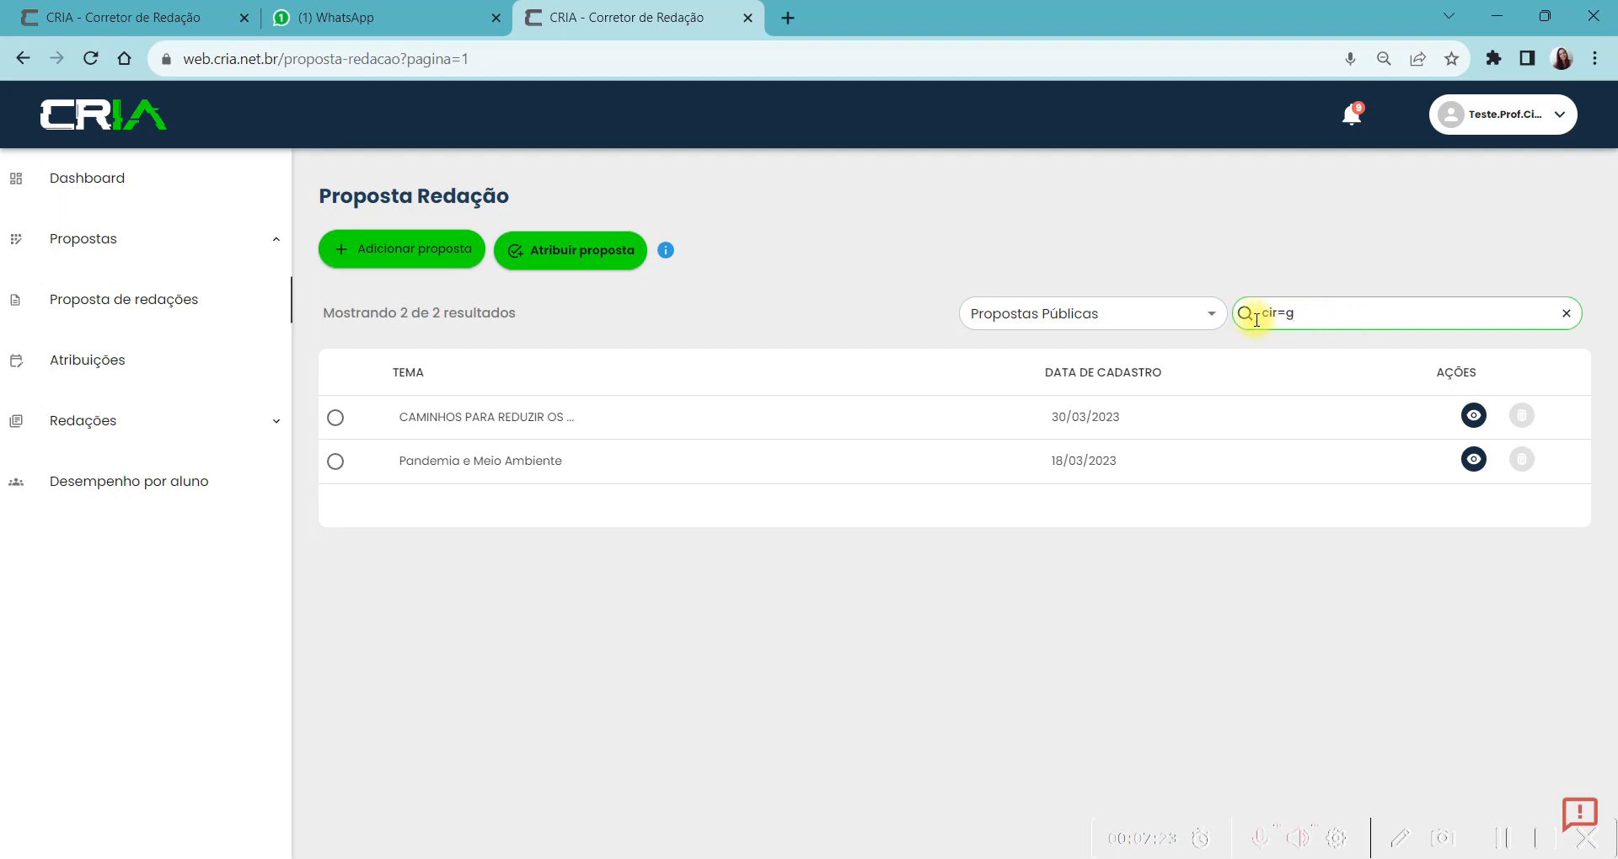
type("cigarro")
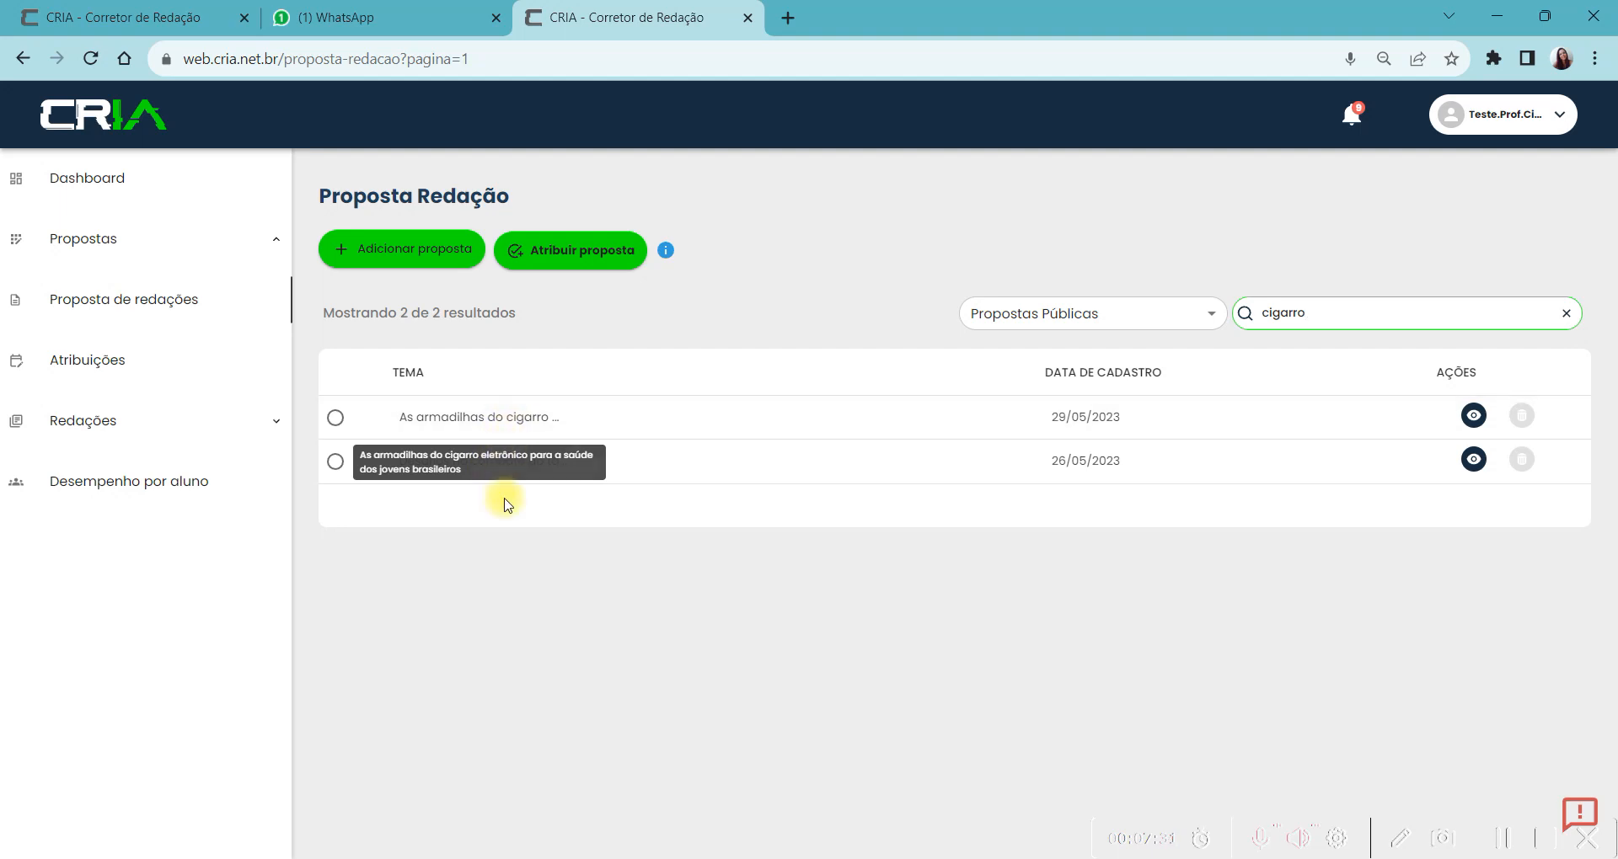
left_click(1206, 317)
left_click(1098, 570)
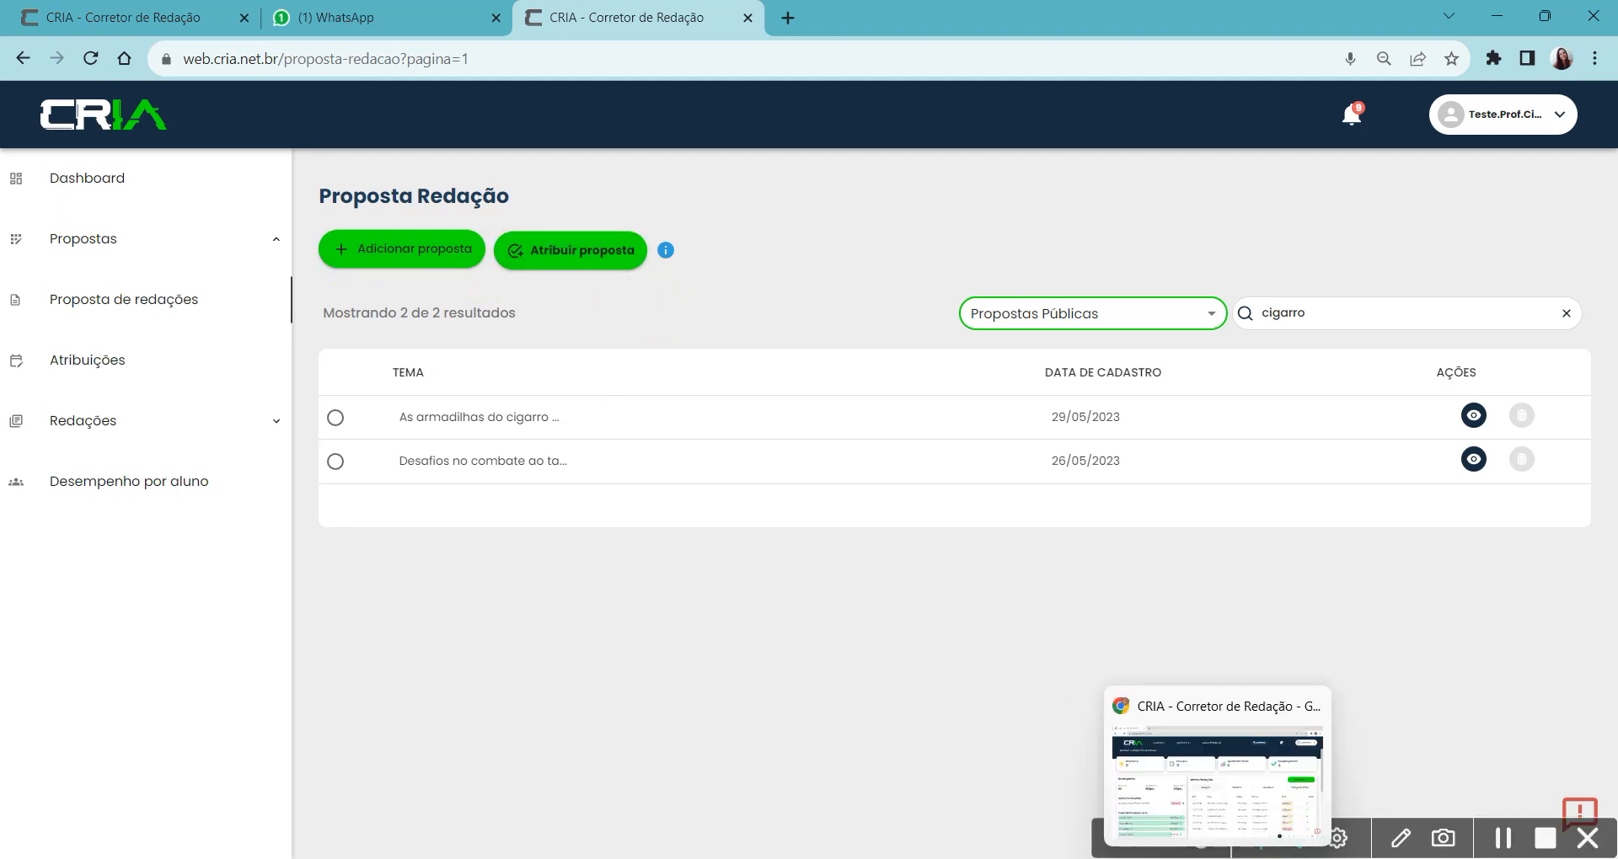
Switch to the student's CRIA window and display the pending essays under Minhas Redações to check the assigned proposal.
left_click(1216, 857)
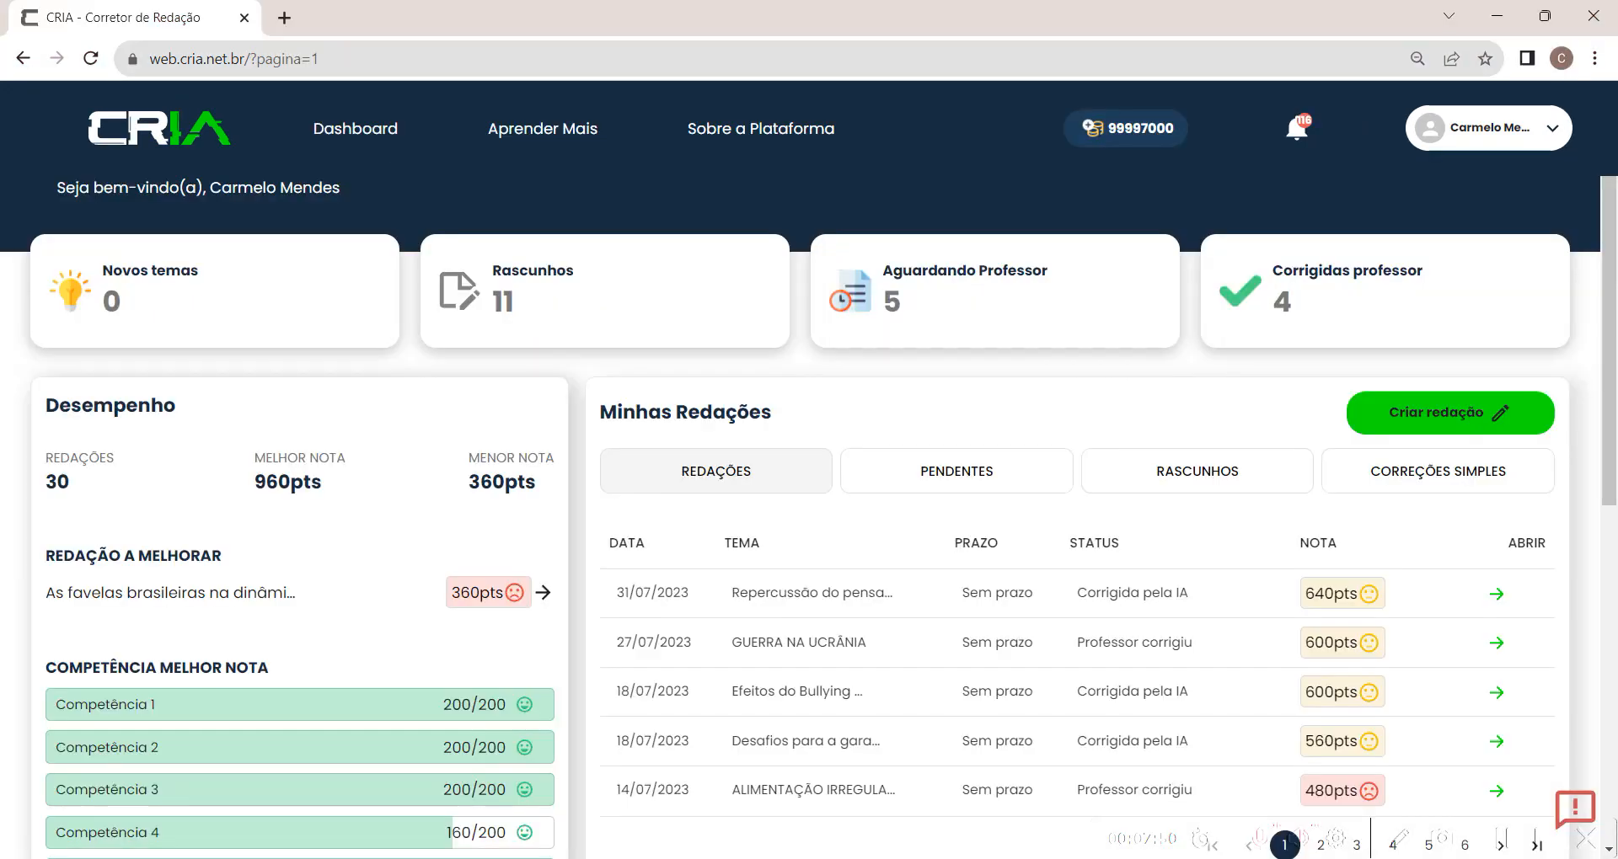
left_click(934, 487)
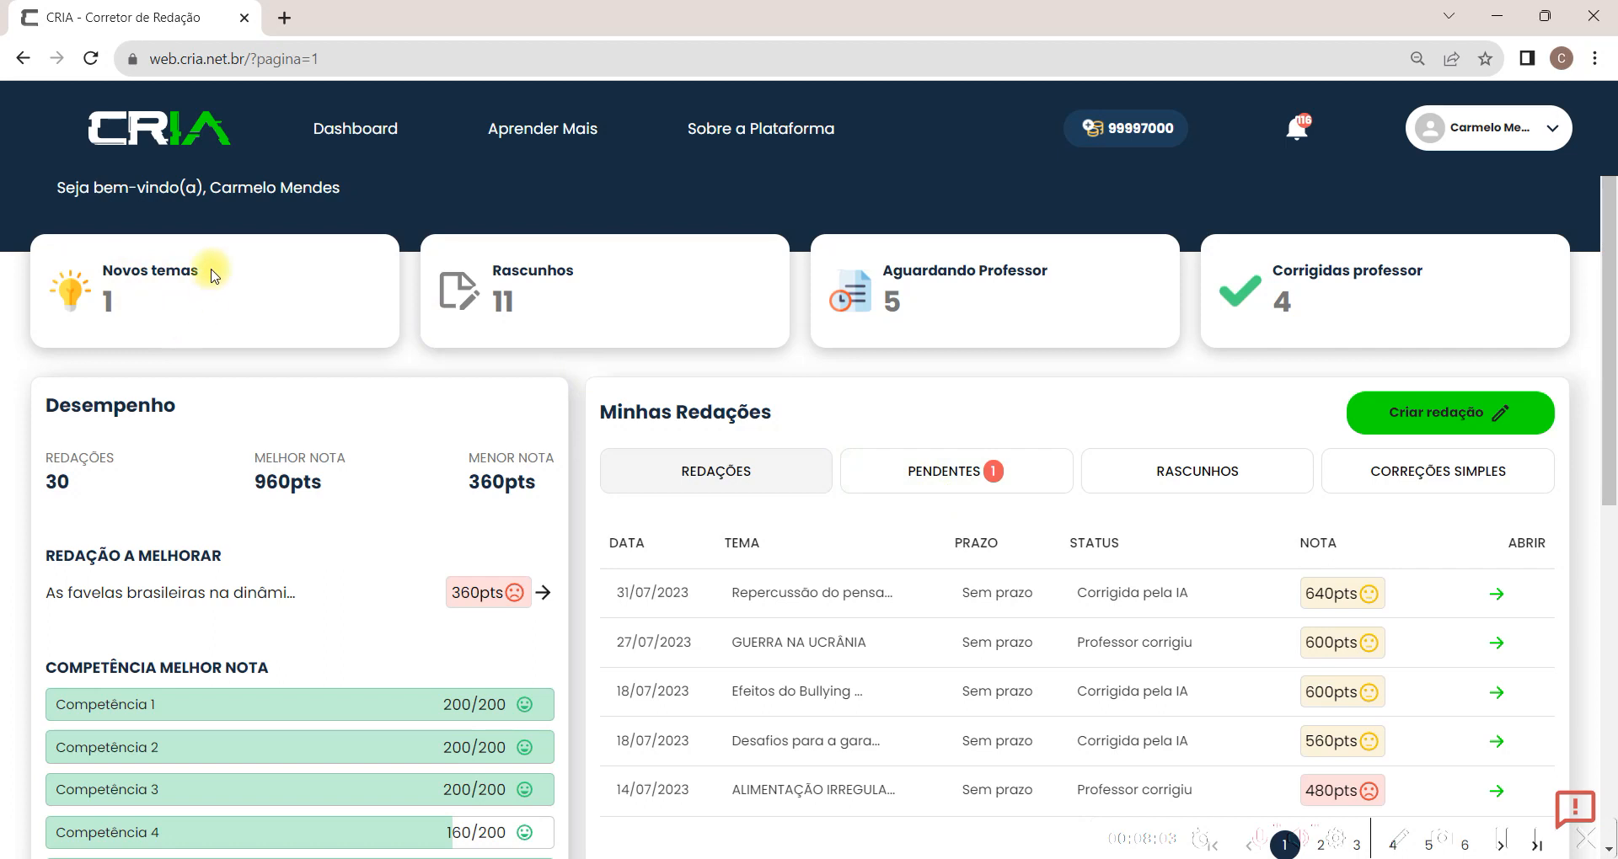
left_click(961, 485)
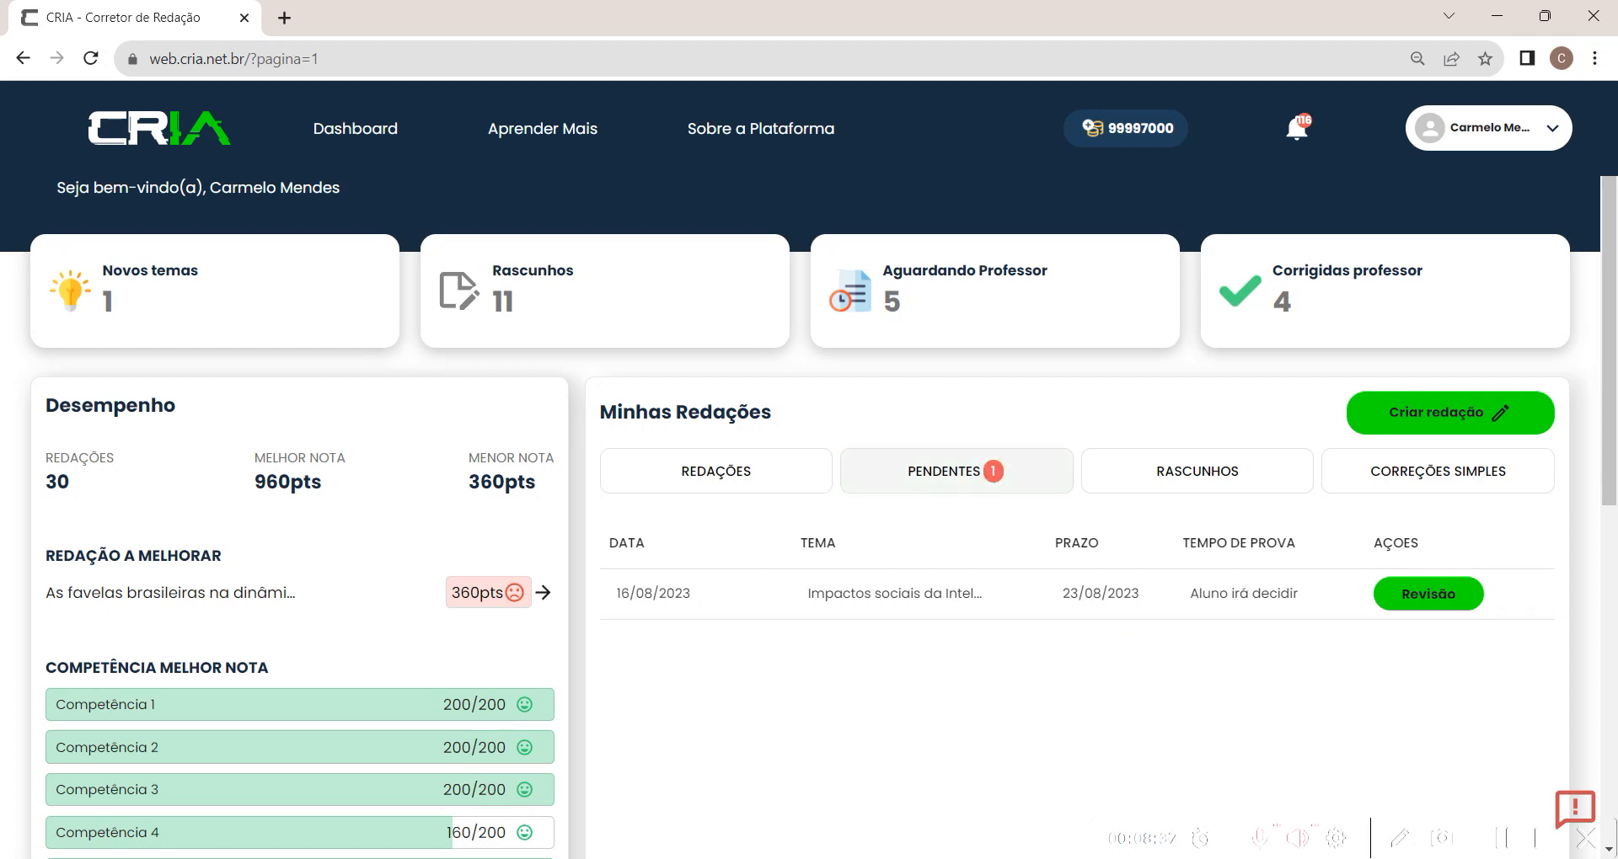
Switch to the teacher's CRIA dashboard window and look over its summary cards, class performance and essays to correct.
mouse_move(1034, 858)
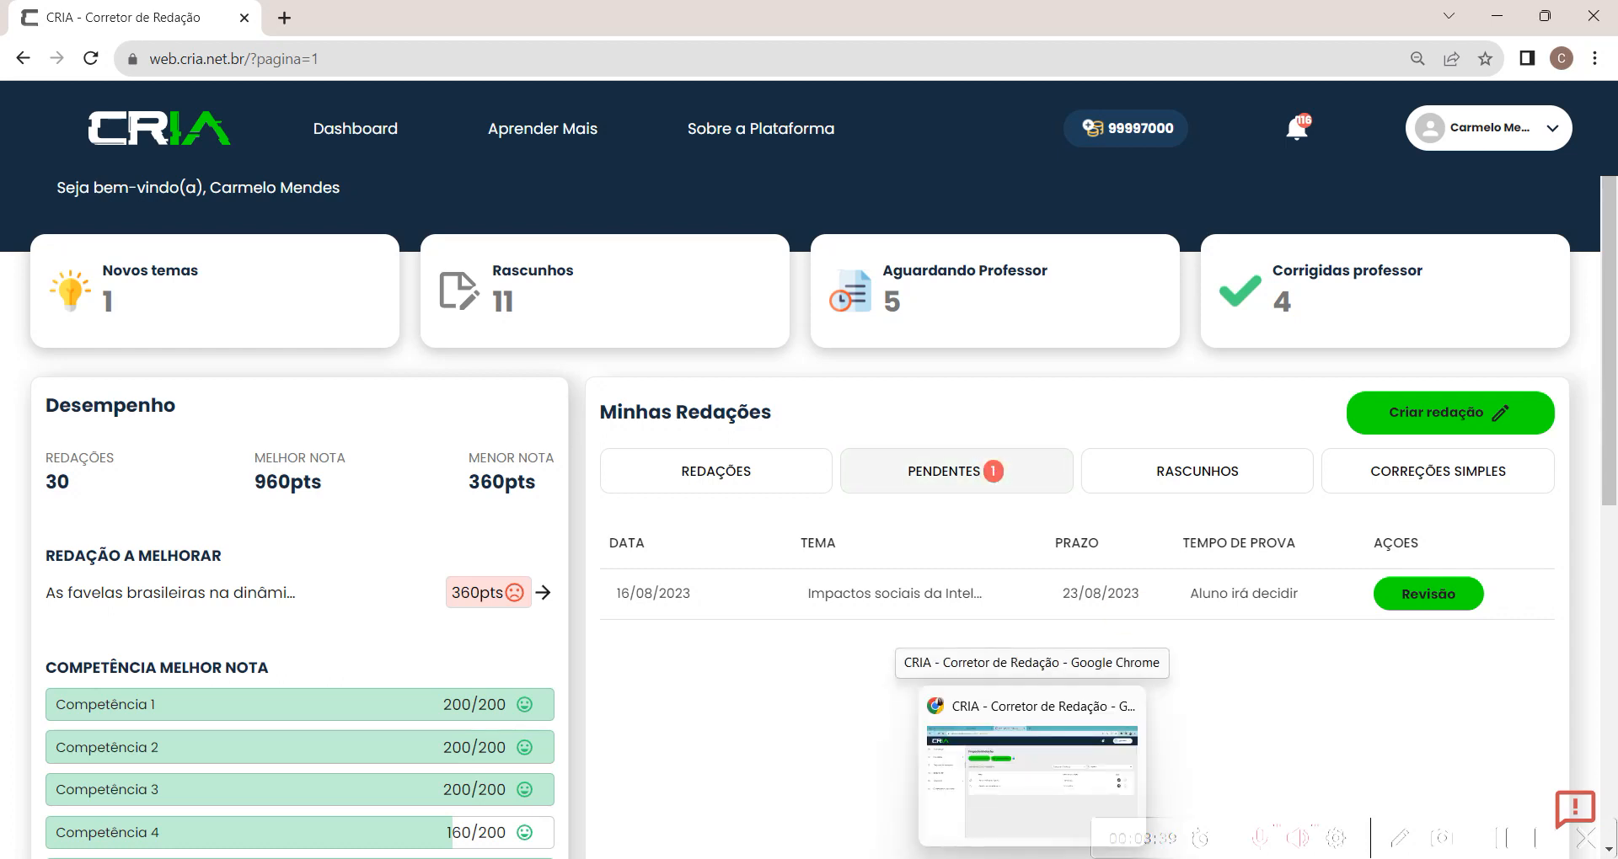
left_click(981, 834)
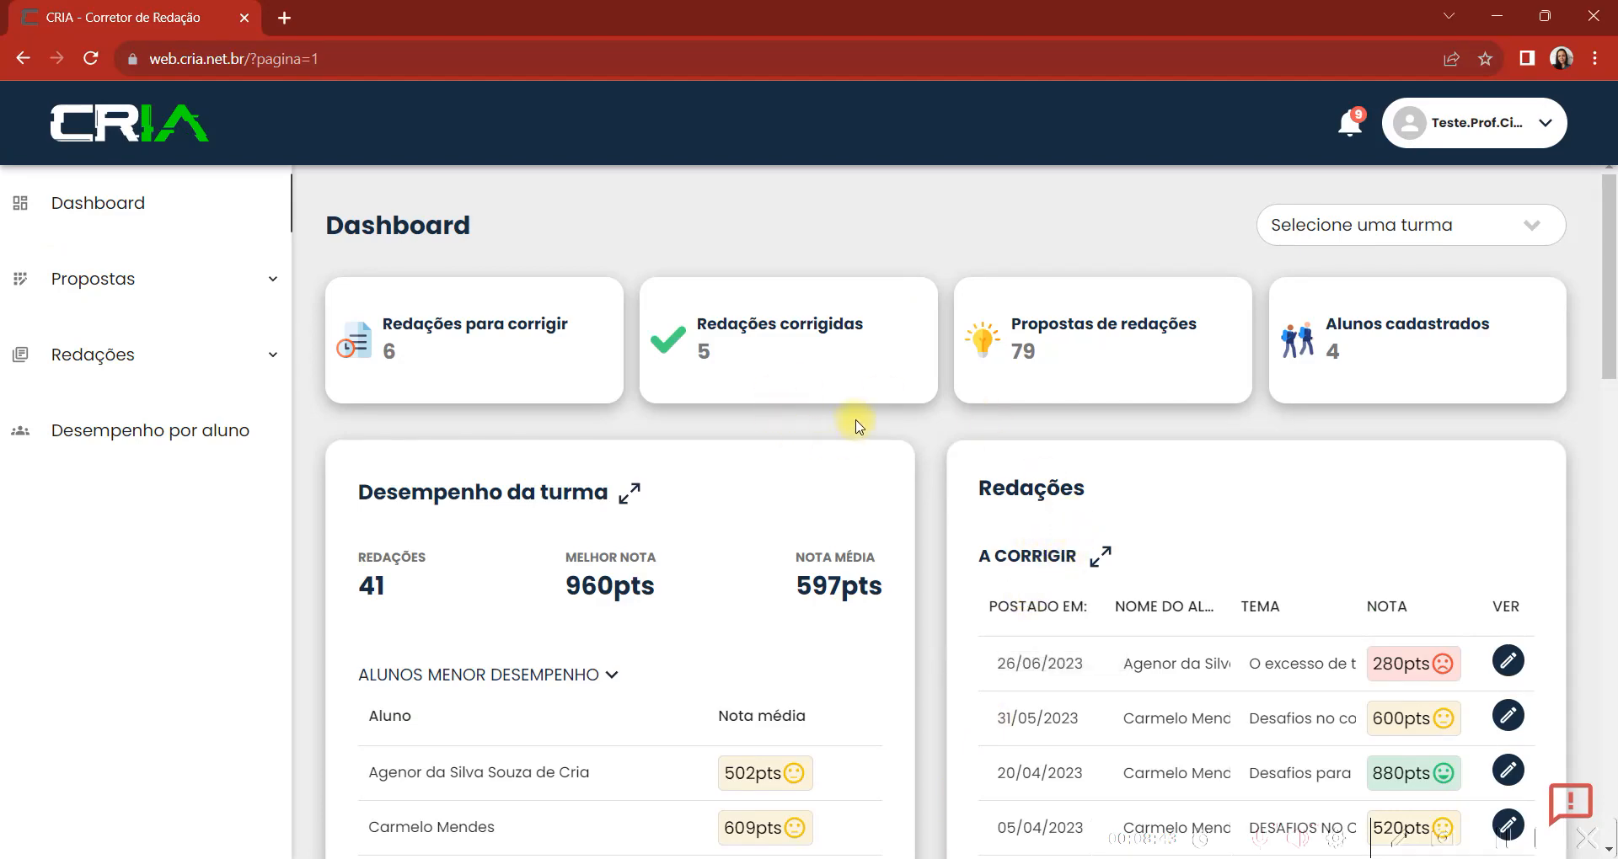
scroll(857, 425, "down", 15)
scroll(863, 419, "up", 15)
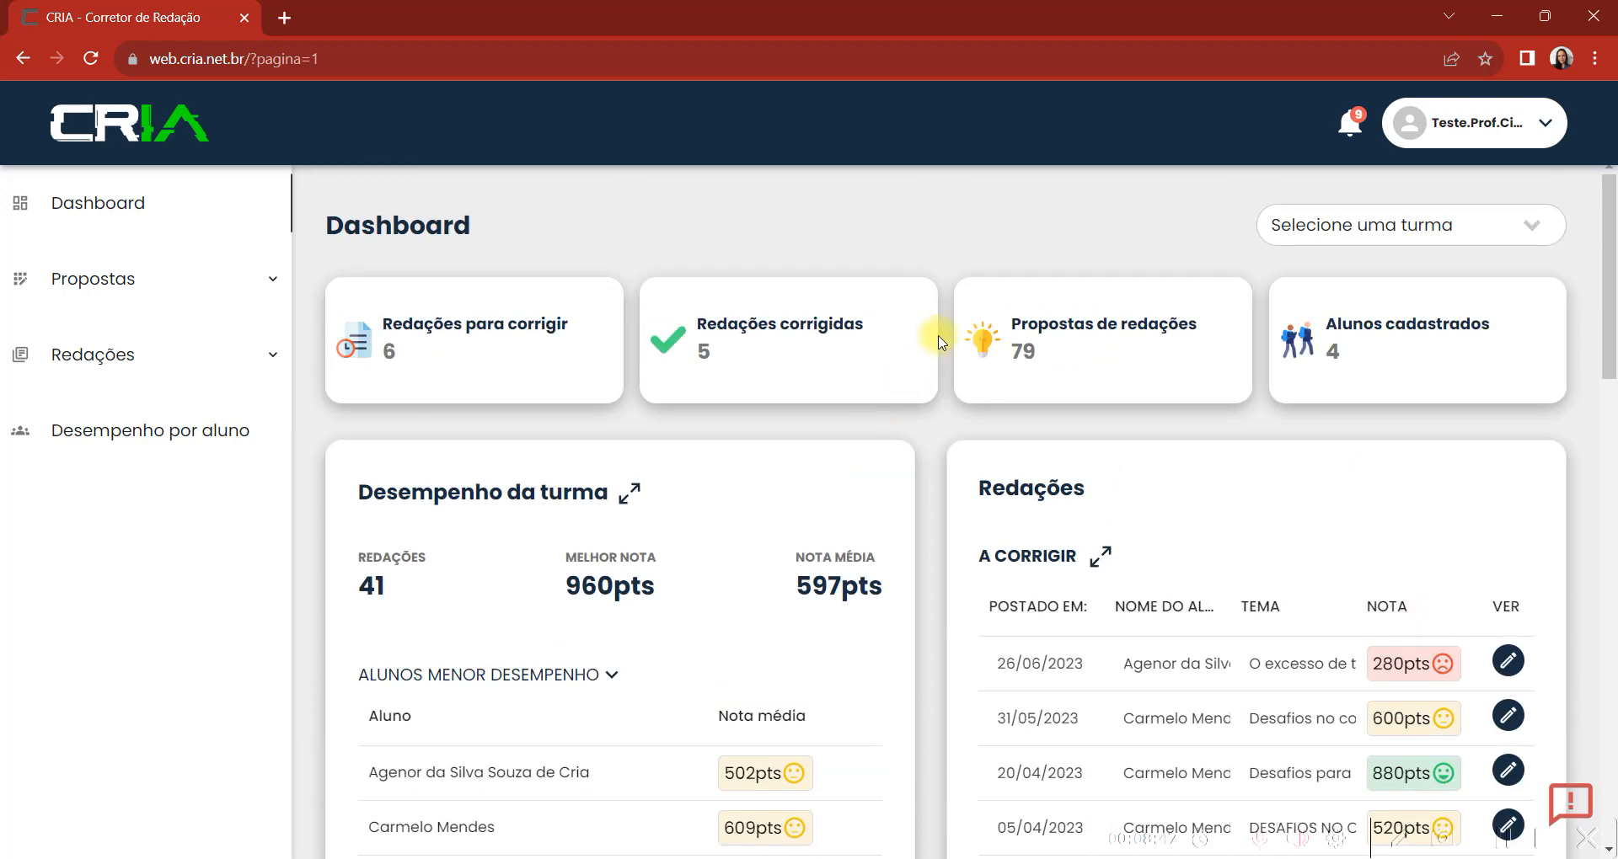